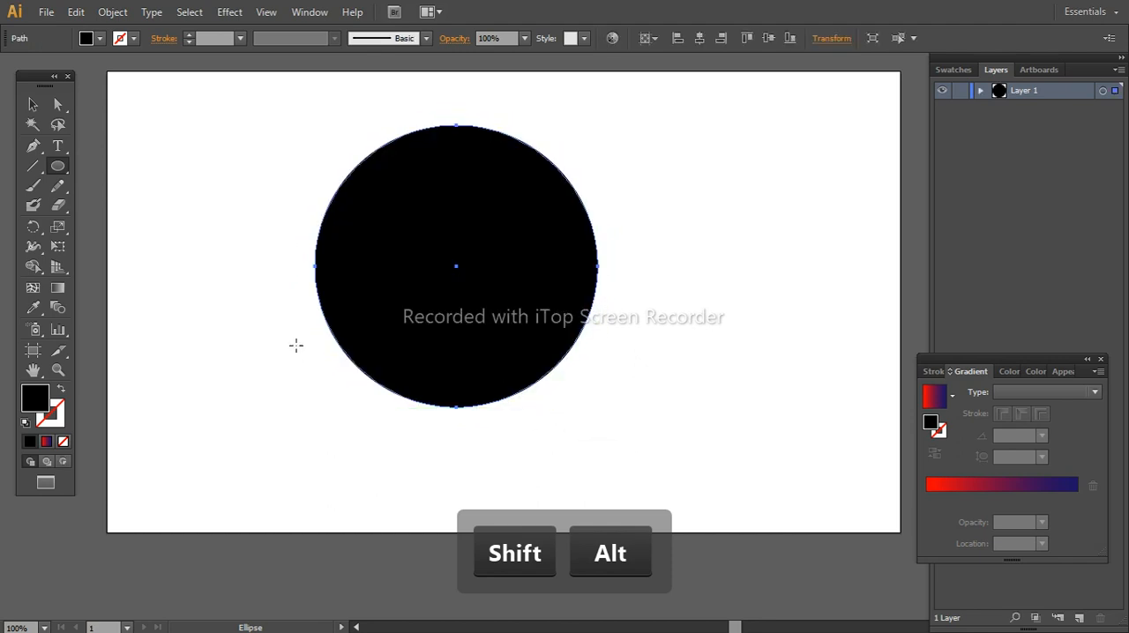
Remove the circle's fill and give it a black 1 pt stroke
left_click(104, 37)
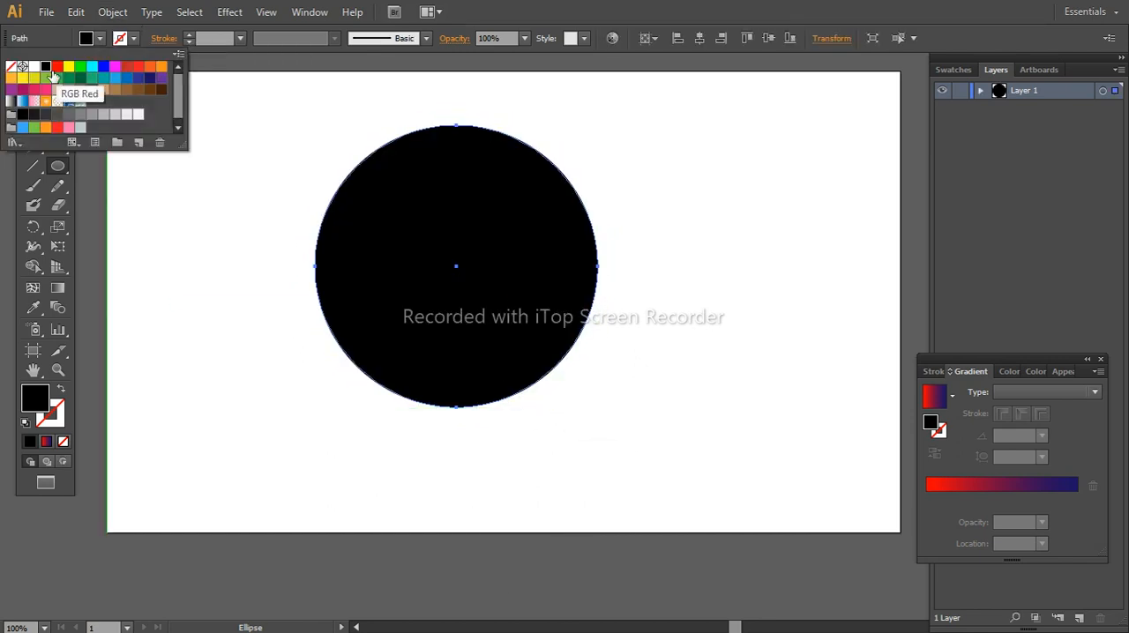
left_click(10, 66)
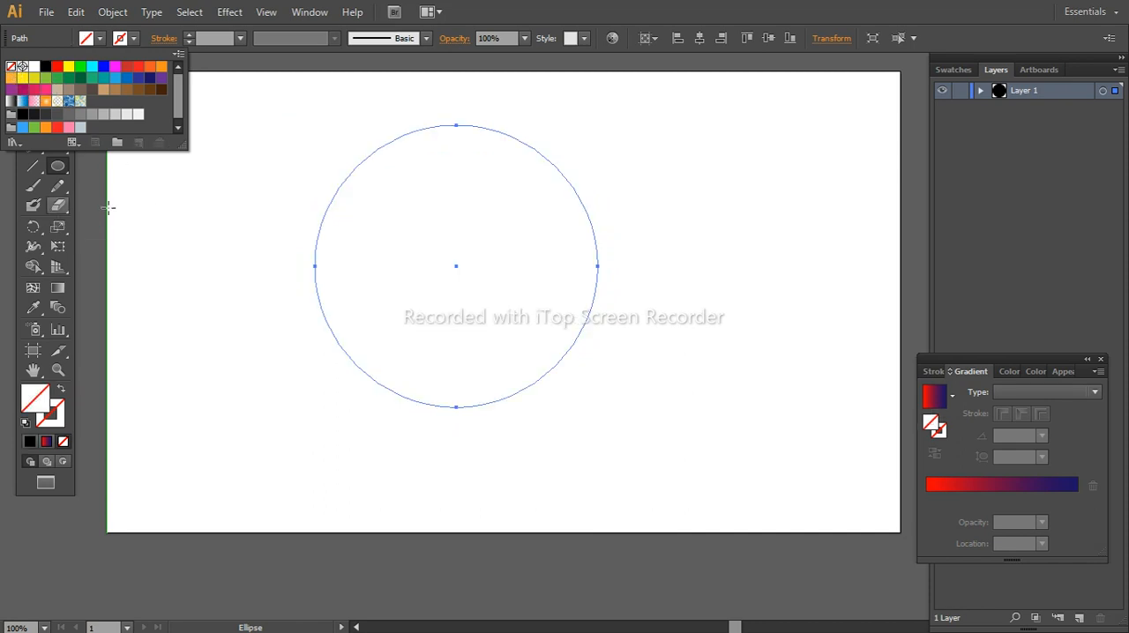
left_click(189, 34)
left_click(189, 34)
left_click(188, 35)
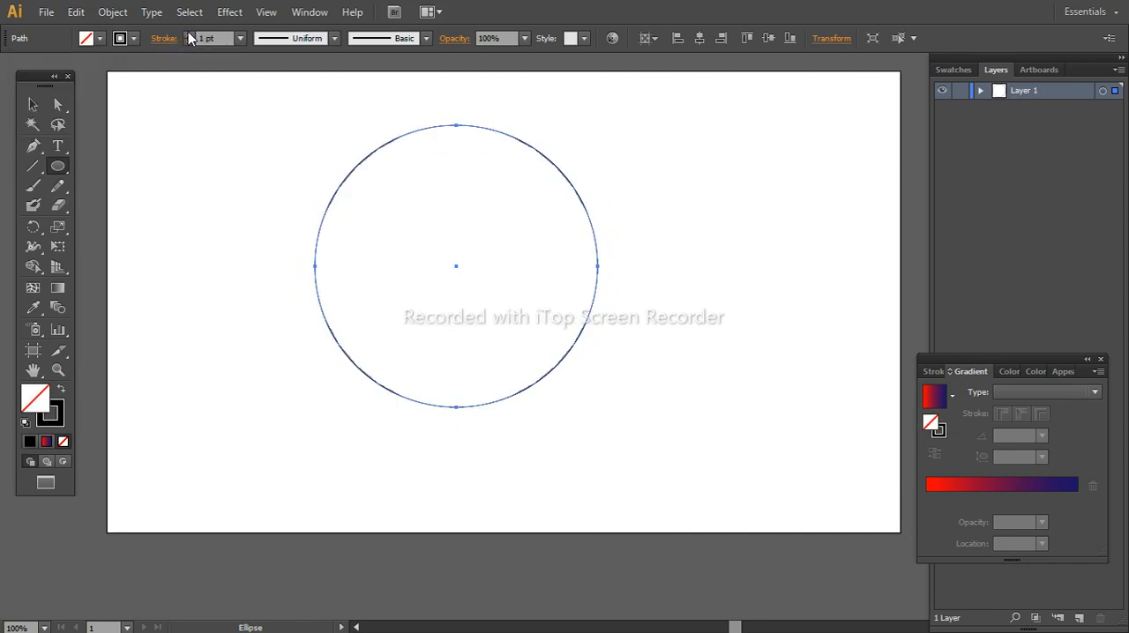
left_click(186, 33)
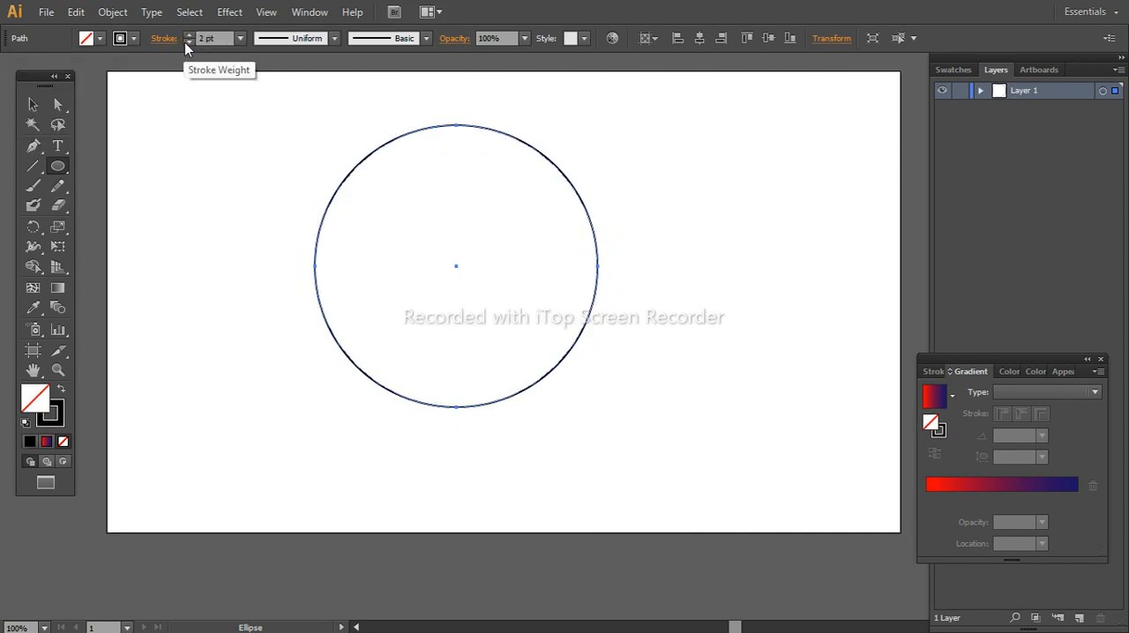
left_click(185, 42)
left_click(33, 106)
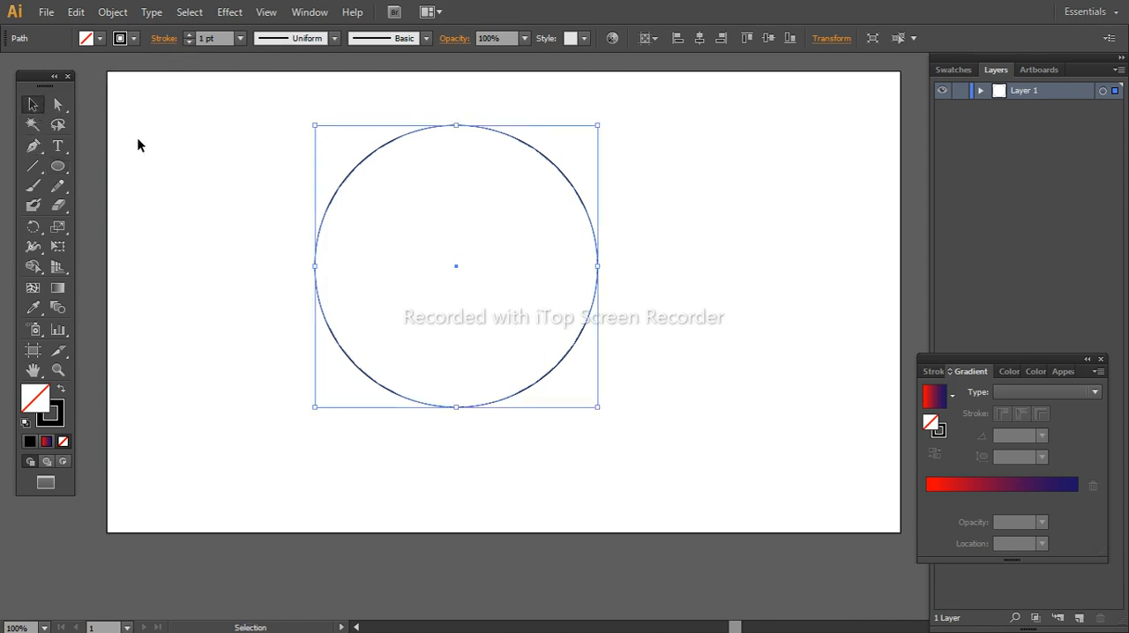
left_click(139, 144)
Copy the circle, paste it in place and scale the copy down proportionally from its centre into a smaller concentric circle
left_click(328, 212)
key("alt")
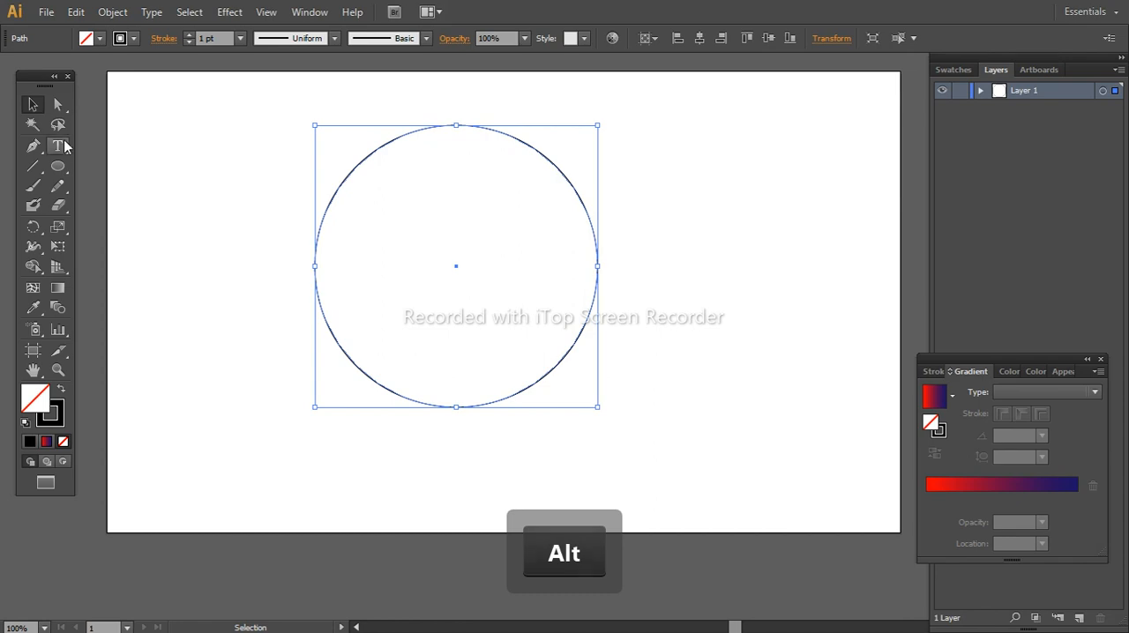
key("ctrl")
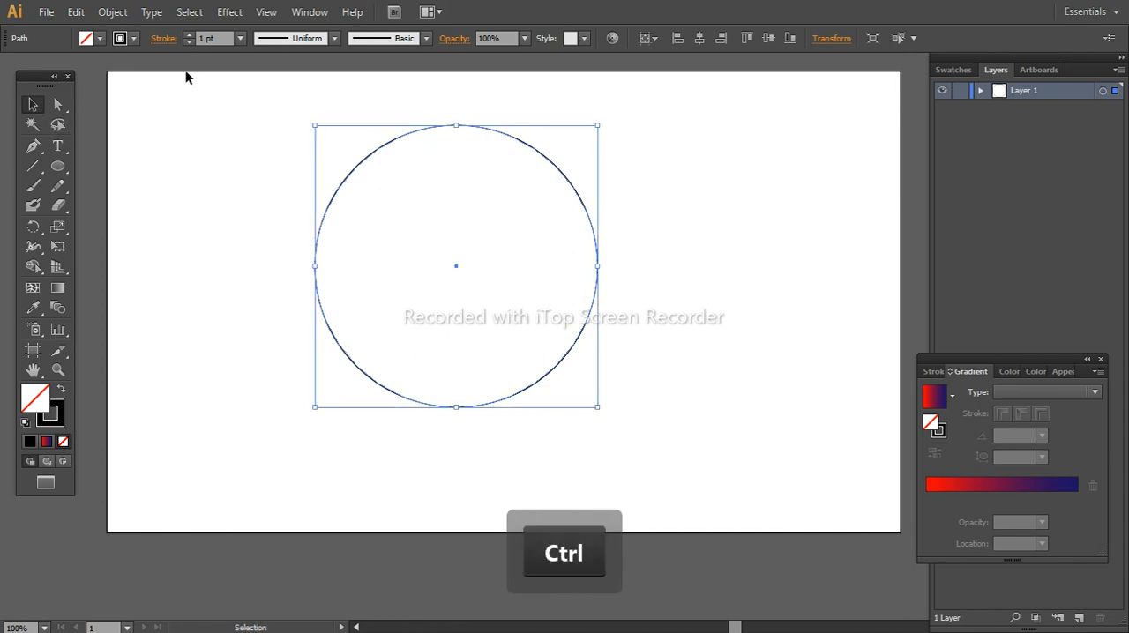
left_click(76, 12)
left_click(106, 91)
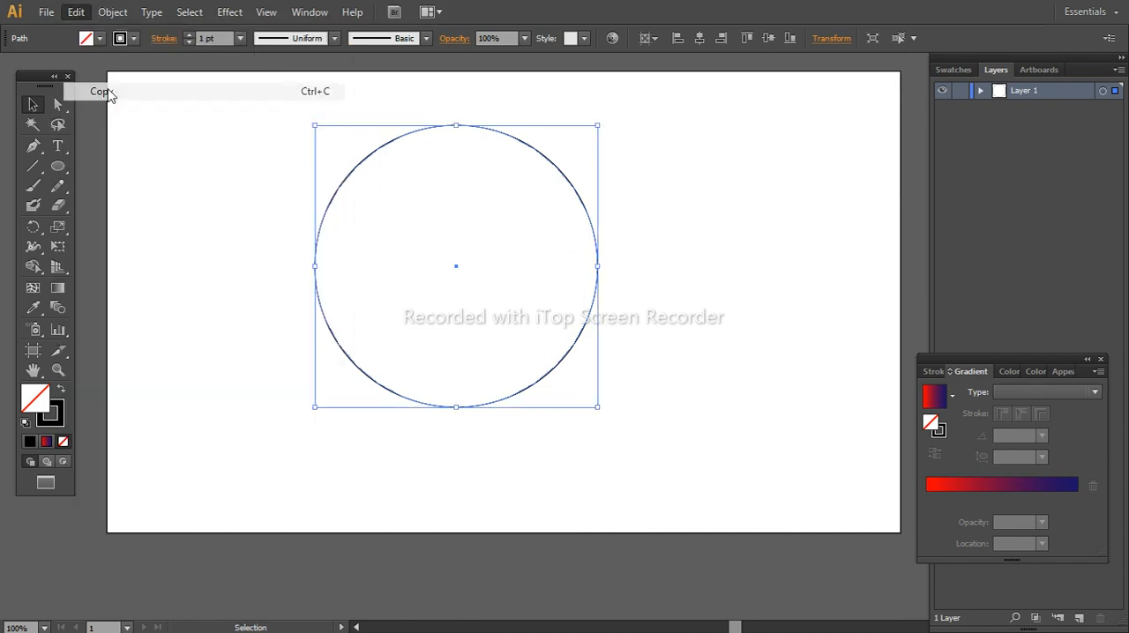
left_click(76, 12)
left_click(126, 165)
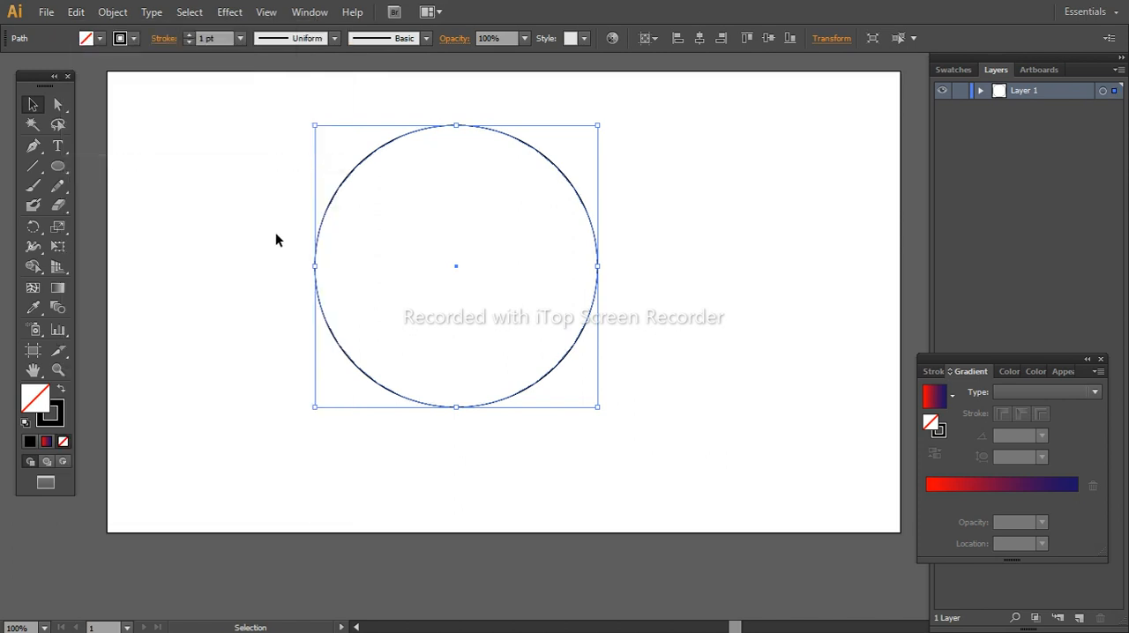
key("shift")
key("alt")
left_click_drag(598, 408, 561, 386)
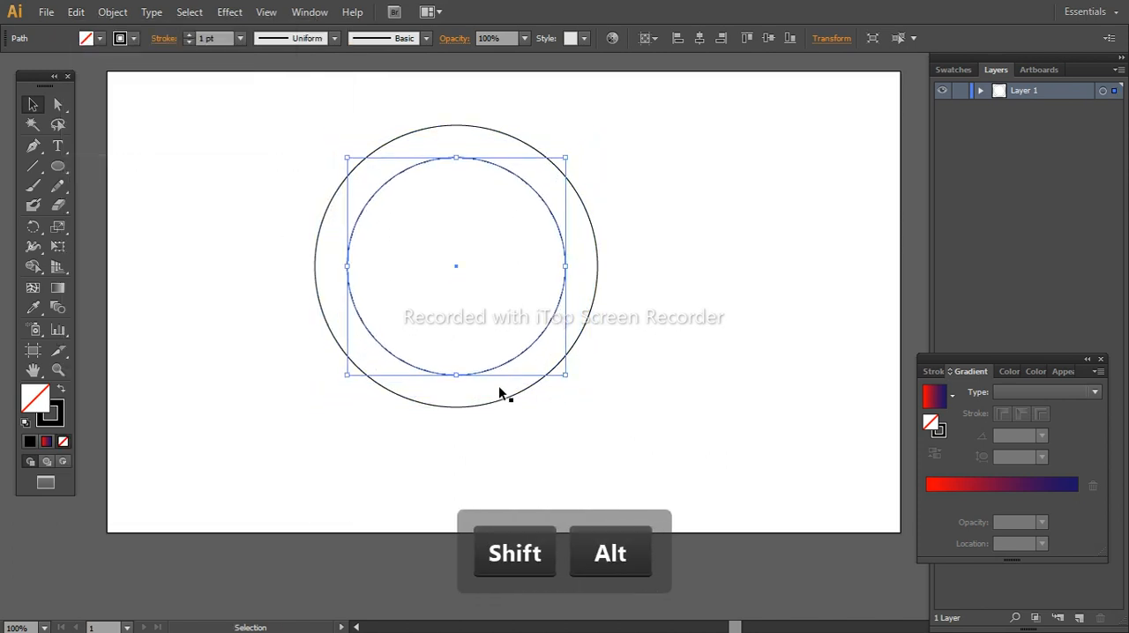
left_click(211, 116)
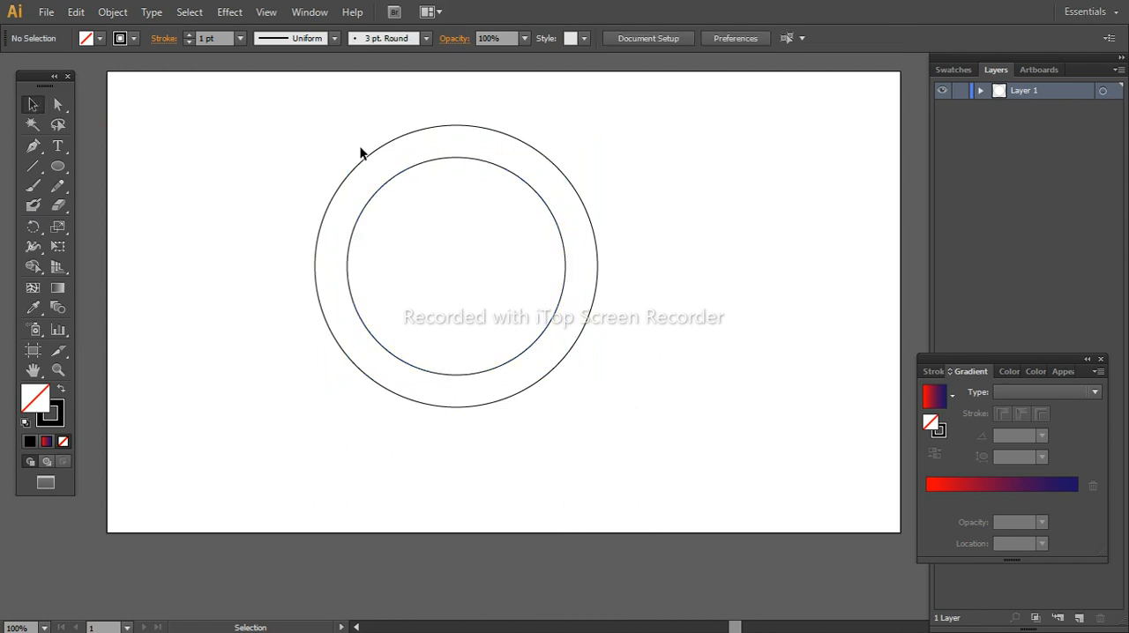
Duplicate the inner circle twice, placing one copy against the outer circle's top edge and one against its right edge
key("alt")
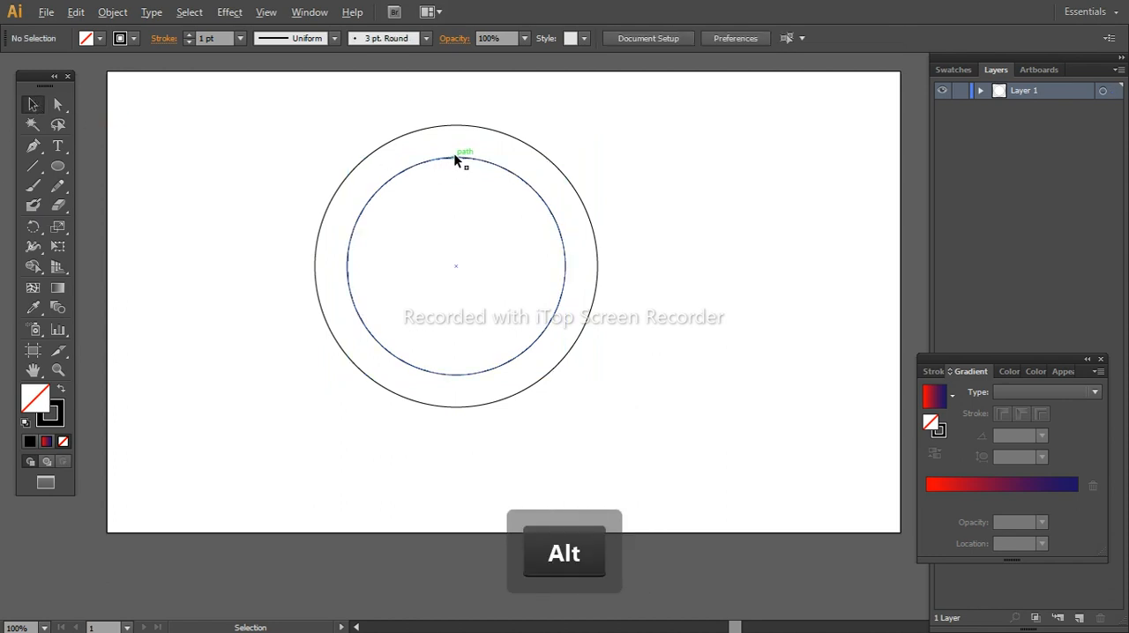
mouse_move(457, 155)
left_mouse_down()
mouse_move(460, 124)
mouse_move(457, 136)
left_mouse_up()
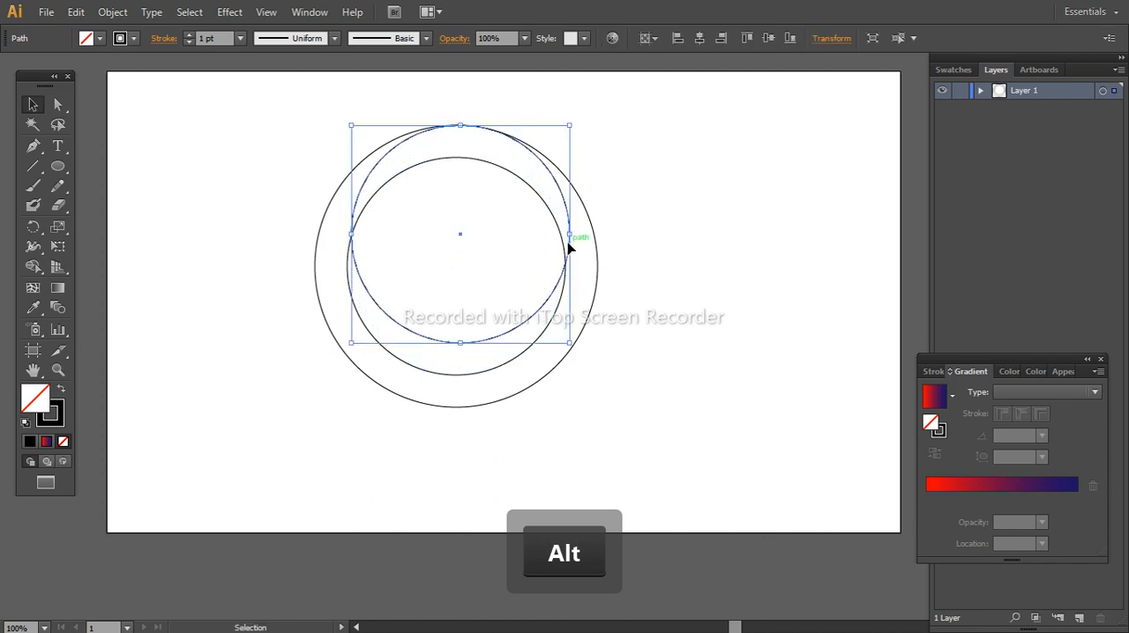
left_click(562, 297)
key("alt")
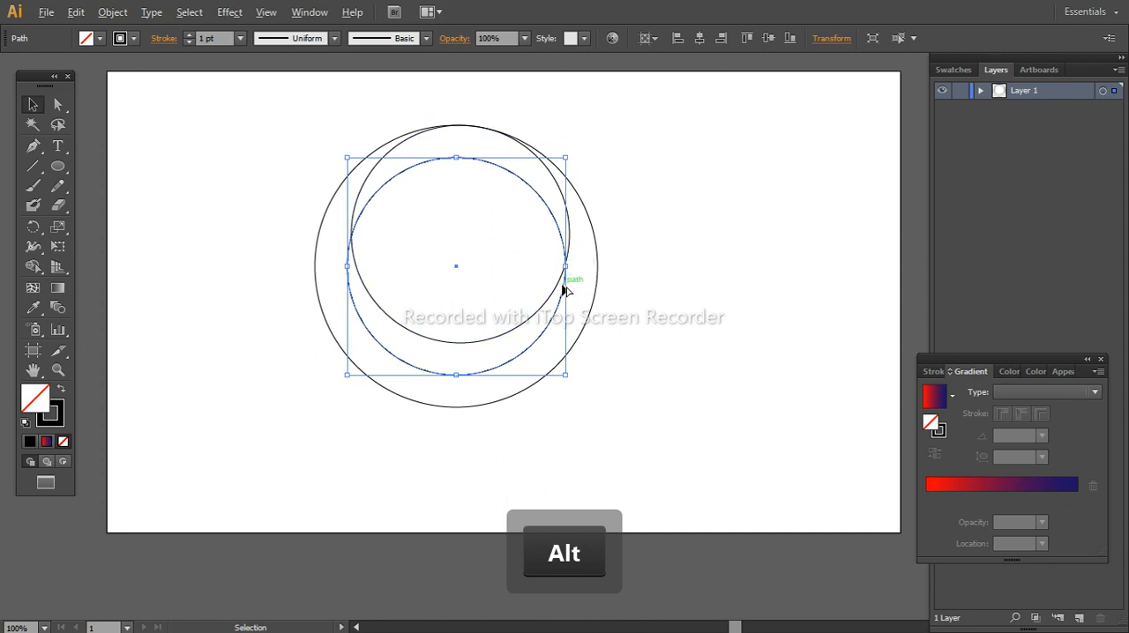
left_click_drag(567, 303, 591, 309)
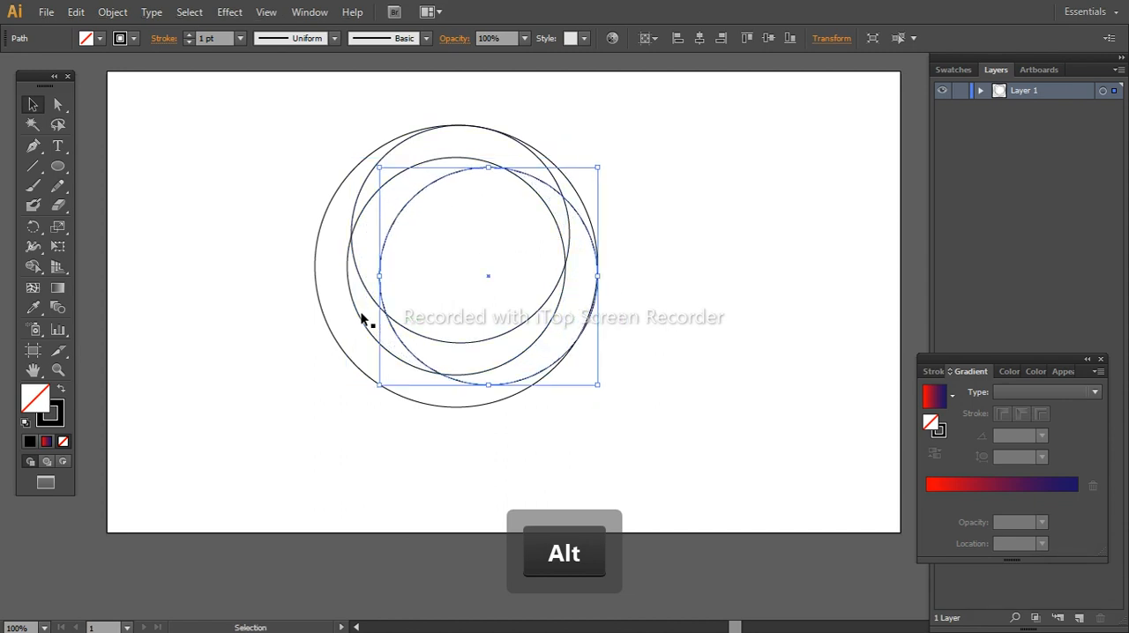
Duplicate the inner circle twice more, placing the copies against the outer circle's left edge and bottom edge
left_click_drag(353, 303, 325, 308)
key("ctrl")
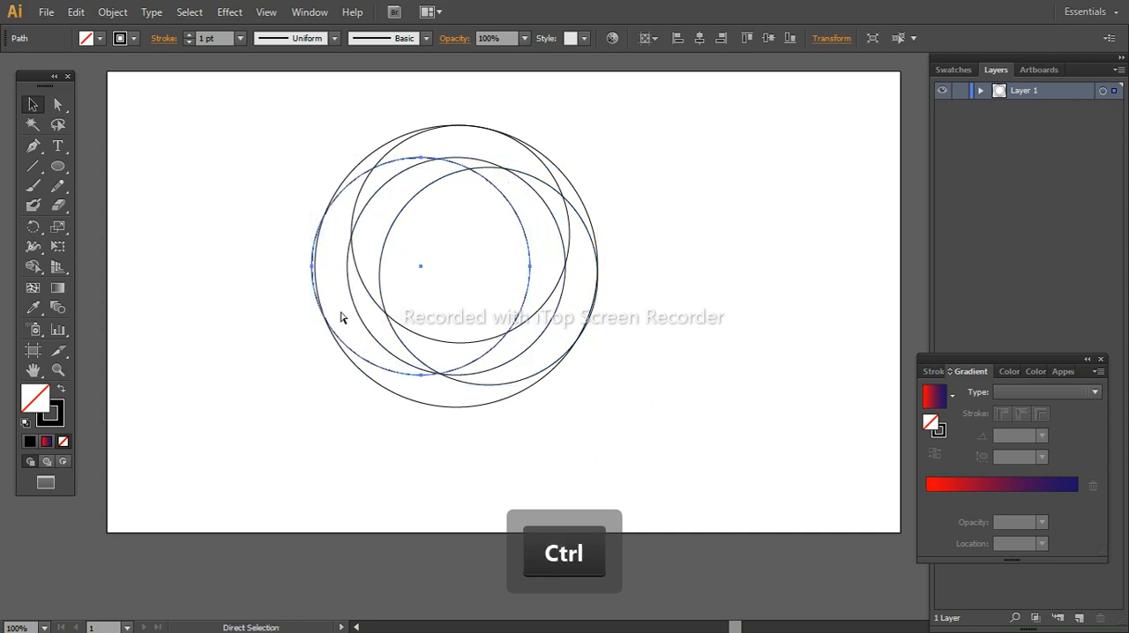
key("ctrl+z")
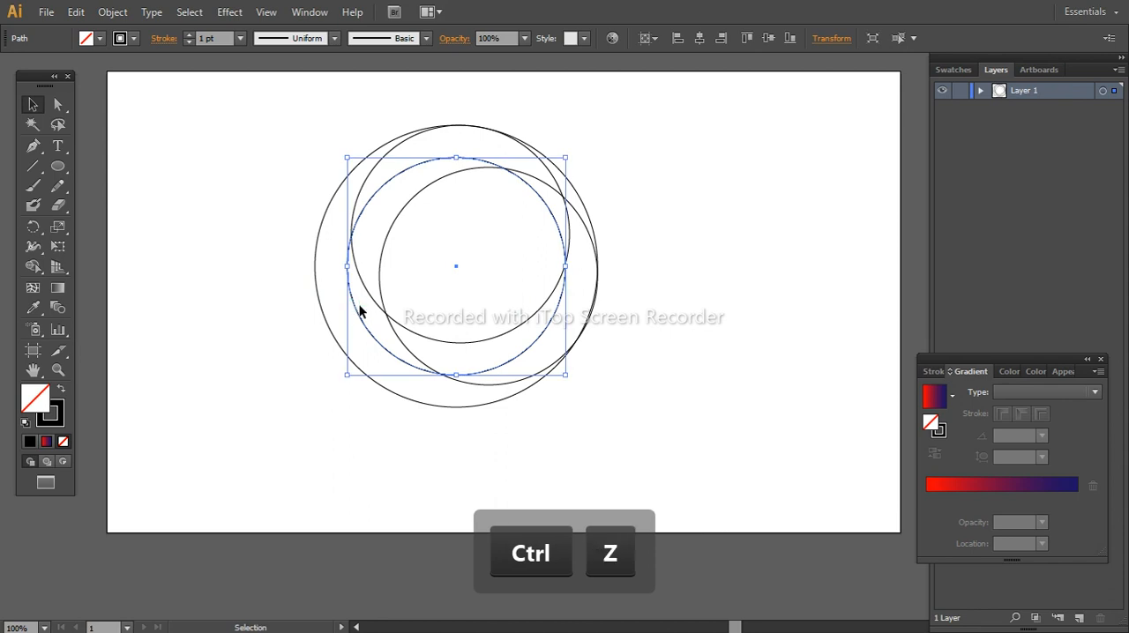
left_click_drag(358, 312, 325, 310)
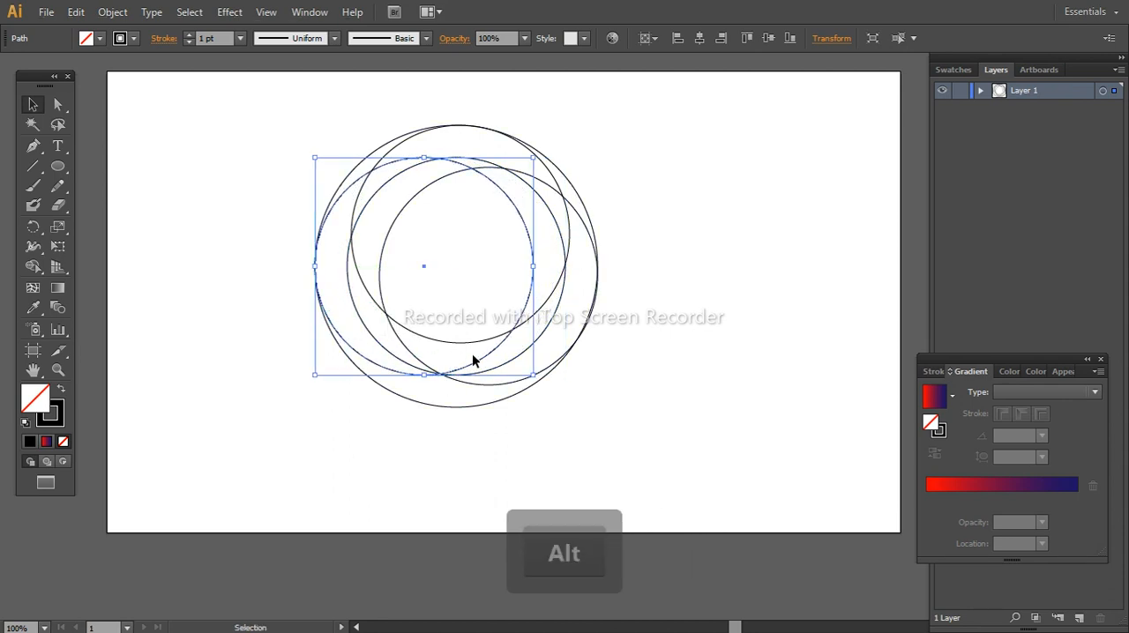
left_click_drag(460, 369, 491, 404)
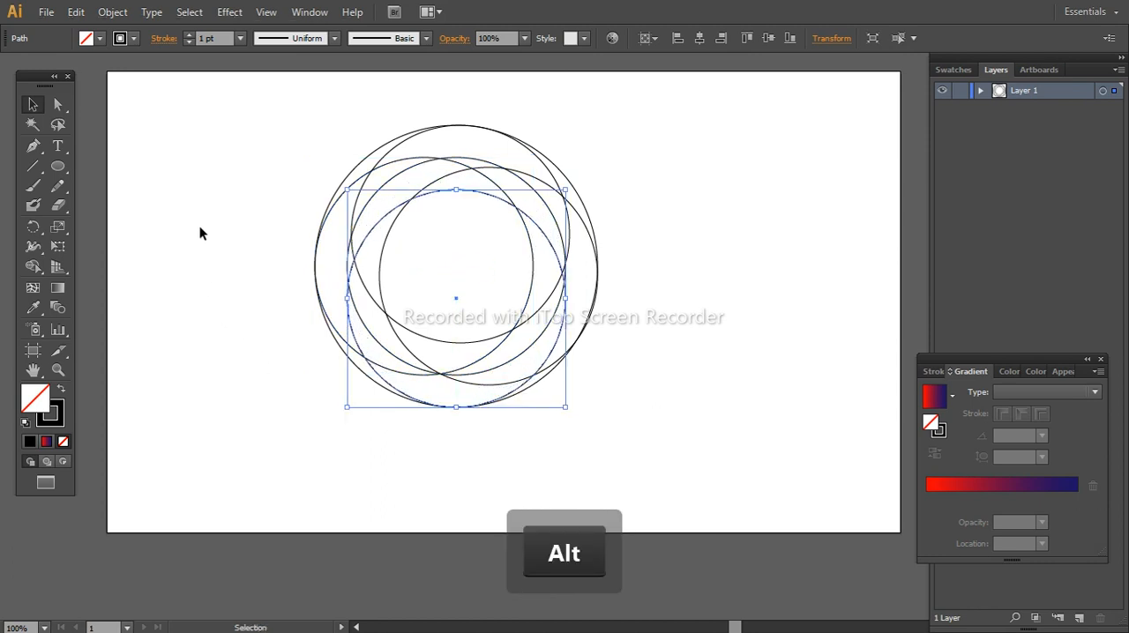
Select all the circles and merge their overlapping regions with Shape Builder into four swirling blades around an open centre
left_click_drag(264, 123, 657, 406)
left_click(33, 267)
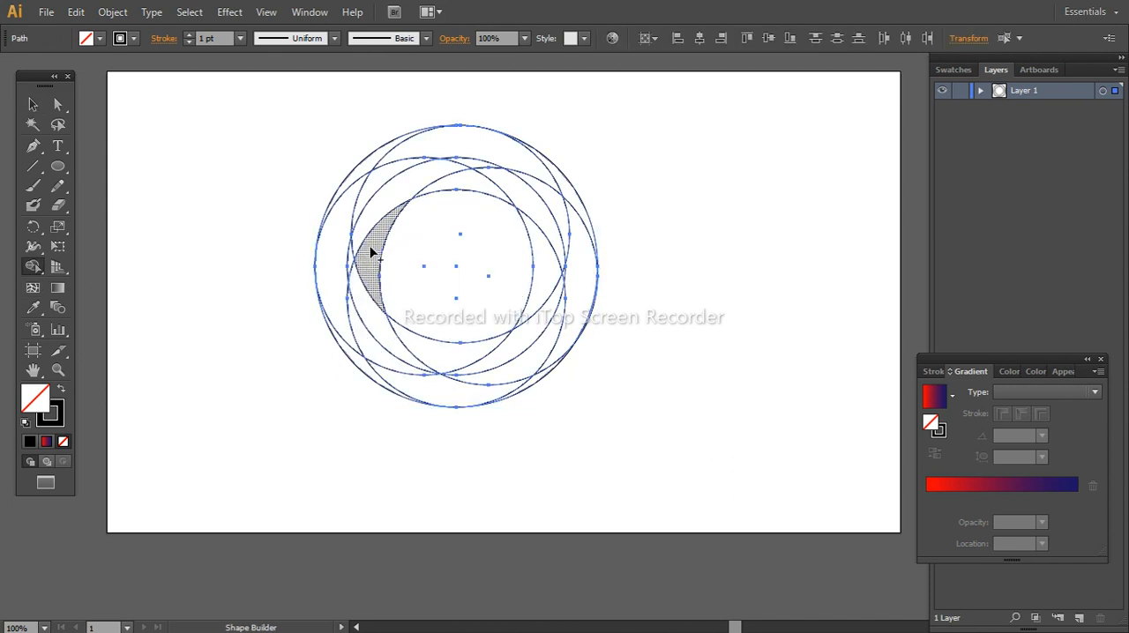
mouse_move(372, 253)
left_mouse_down()
mouse_move(407, 154)
mouse_move(466, 166)
mouse_move(480, 157)
mouse_move(562, 185)
left_mouse_up()
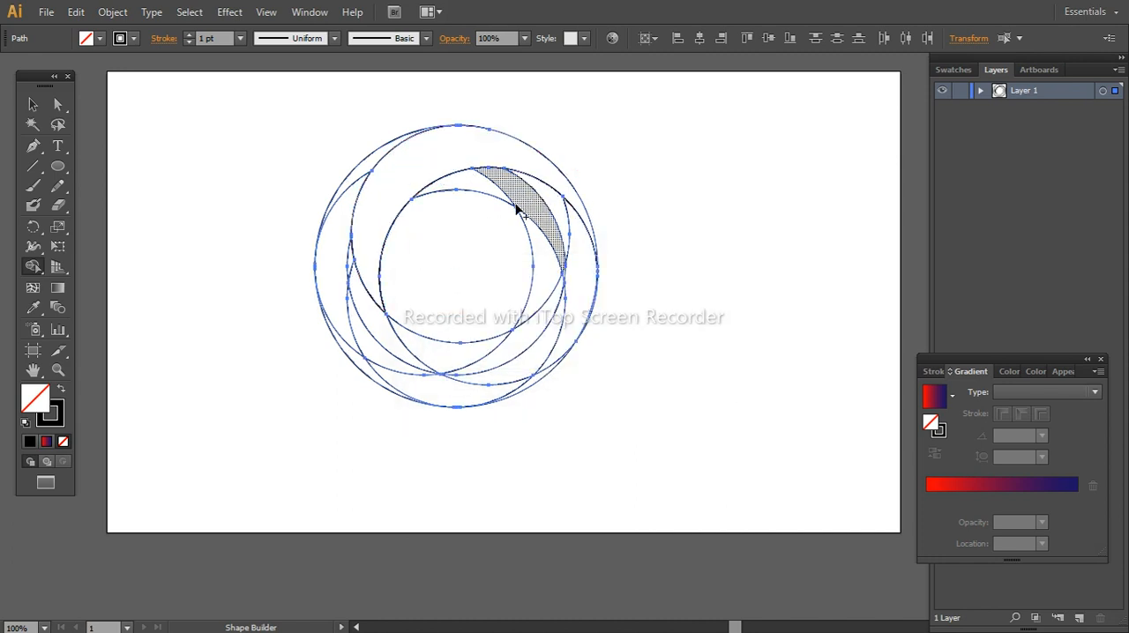
mouse_move(474, 187)
left_mouse_down()
mouse_move(572, 229)
mouse_move(577, 280)
mouse_move(549, 371)
left_mouse_up()
mouse_move(542, 281)
left_mouse_down()
mouse_move(526, 361)
mouse_move(501, 391)
mouse_move(378, 383)
mouse_move(353, 320)
mouse_move(328, 303)
mouse_move(344, 264)
mouse_move(351, 184)
left_mouse_up()
left_click(33, 104)
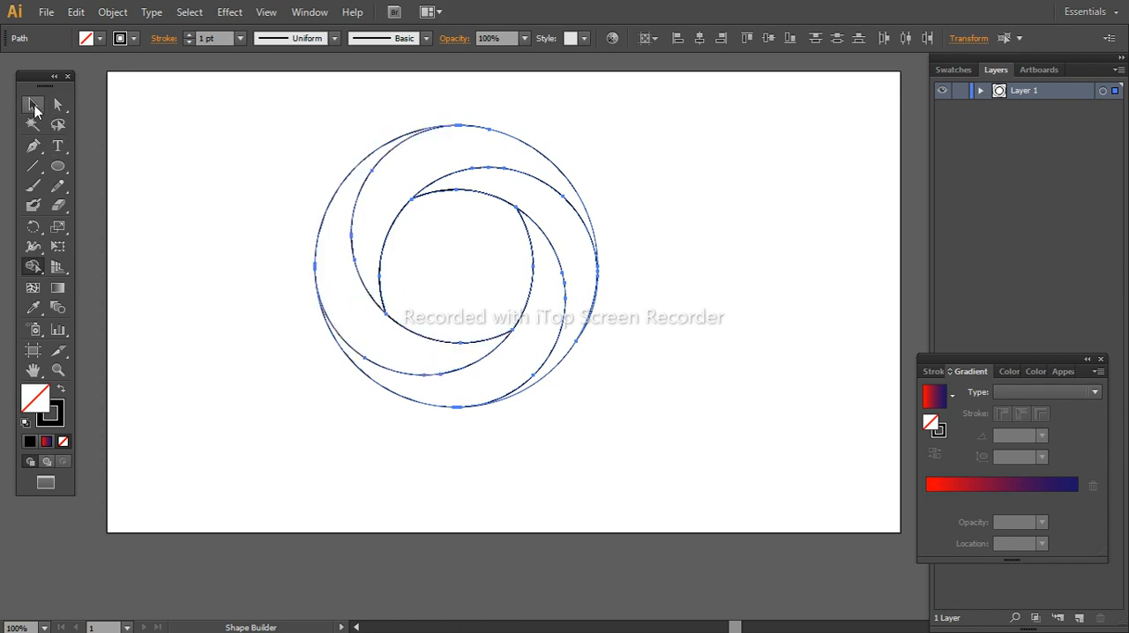
left_click(183, 136)
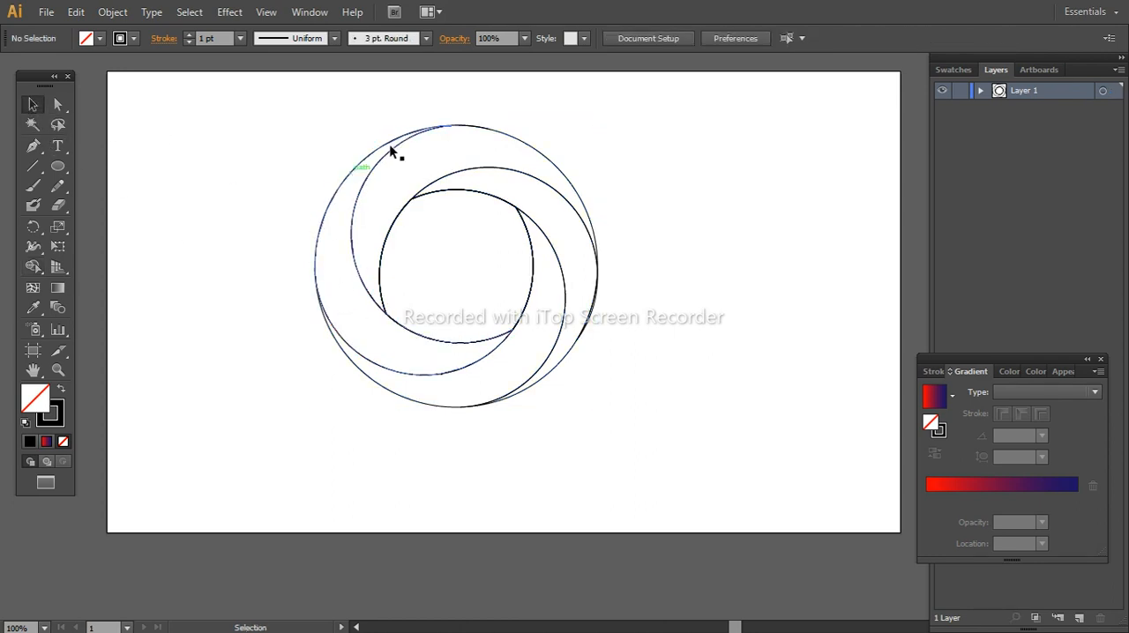
left_click(464, 128)
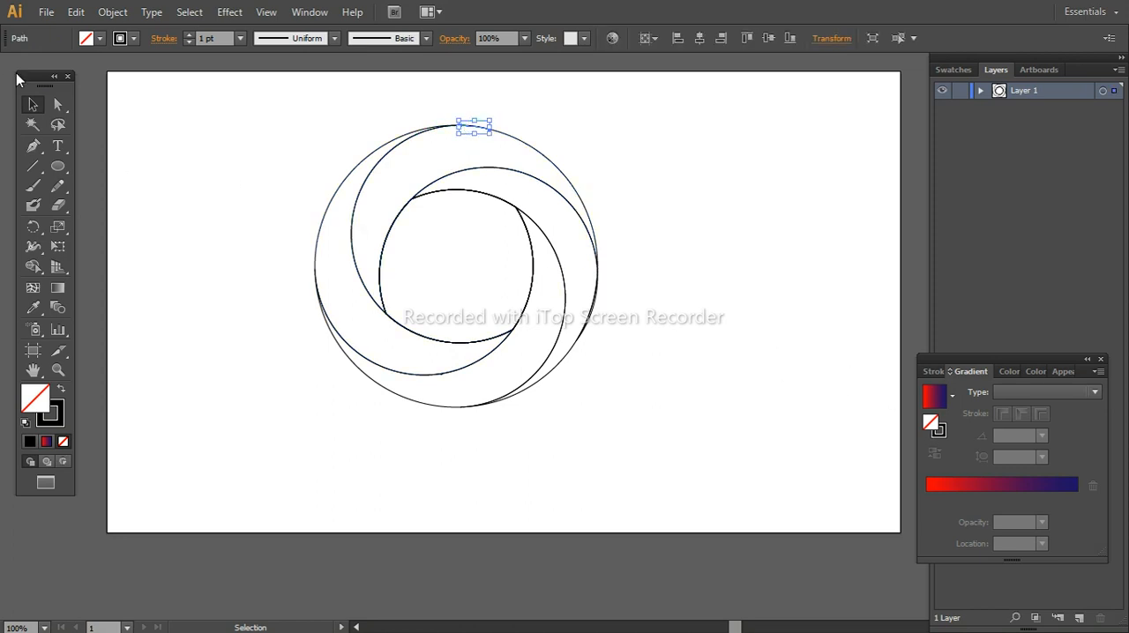
left_click(282, 106)
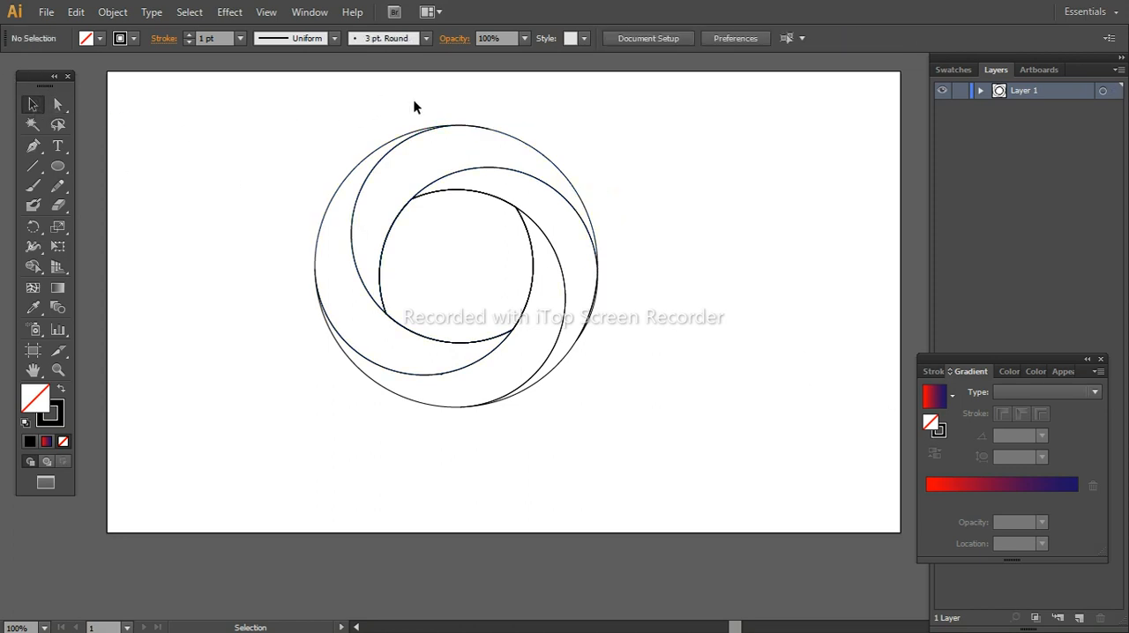
Fill the upper blade with the red-to-navy linear gradient, angle it about 38.4° and shift its midpoint toward the red end
left_click(534, 148)
left_click(969, 481)
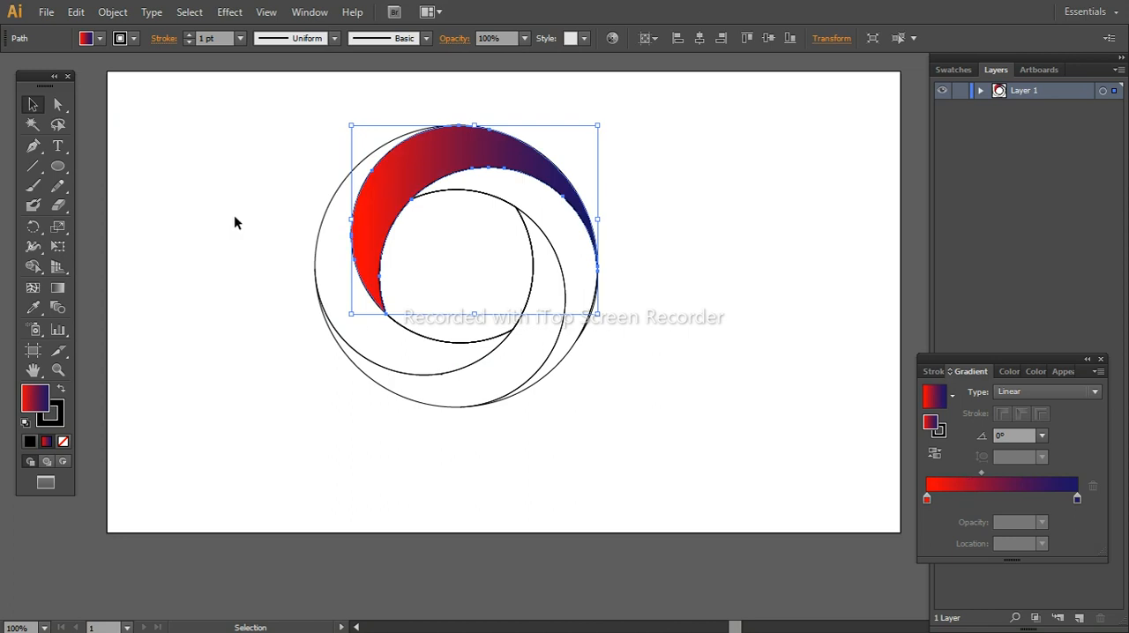
left_click(57, 287)
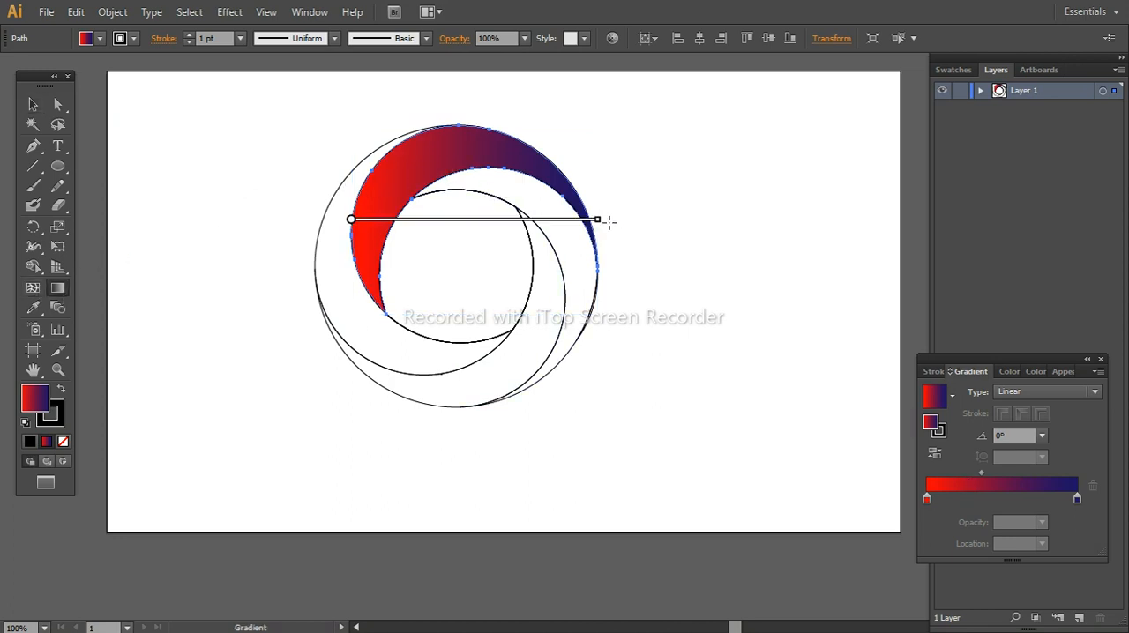
left_click_drag(603, 220, 561, 139)
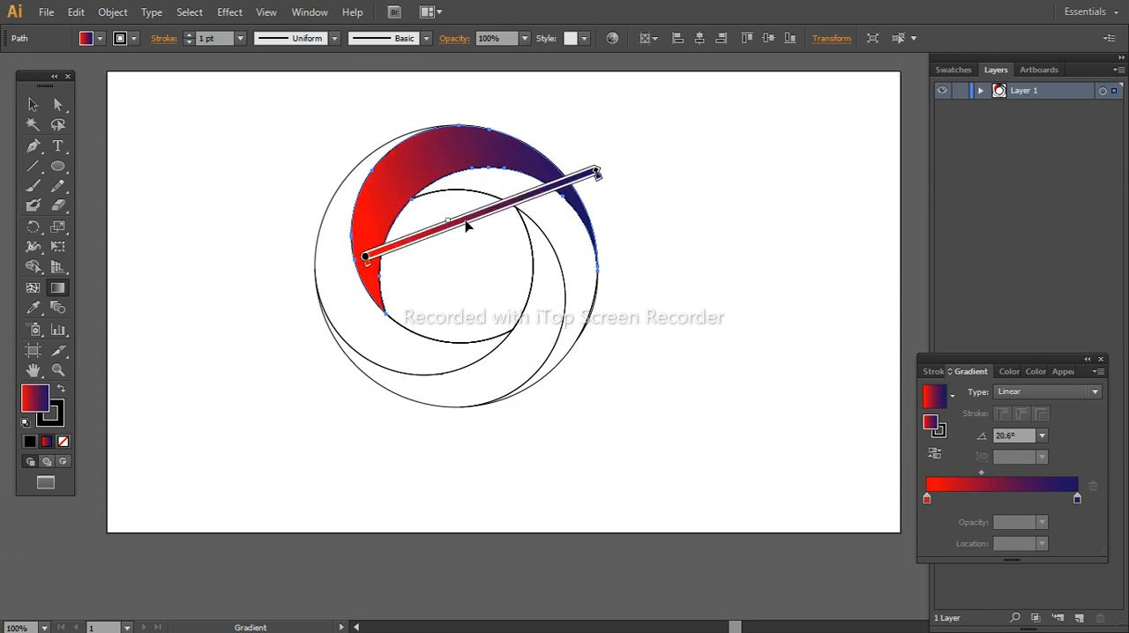
left_click_drag(469, 218, 479, 228)
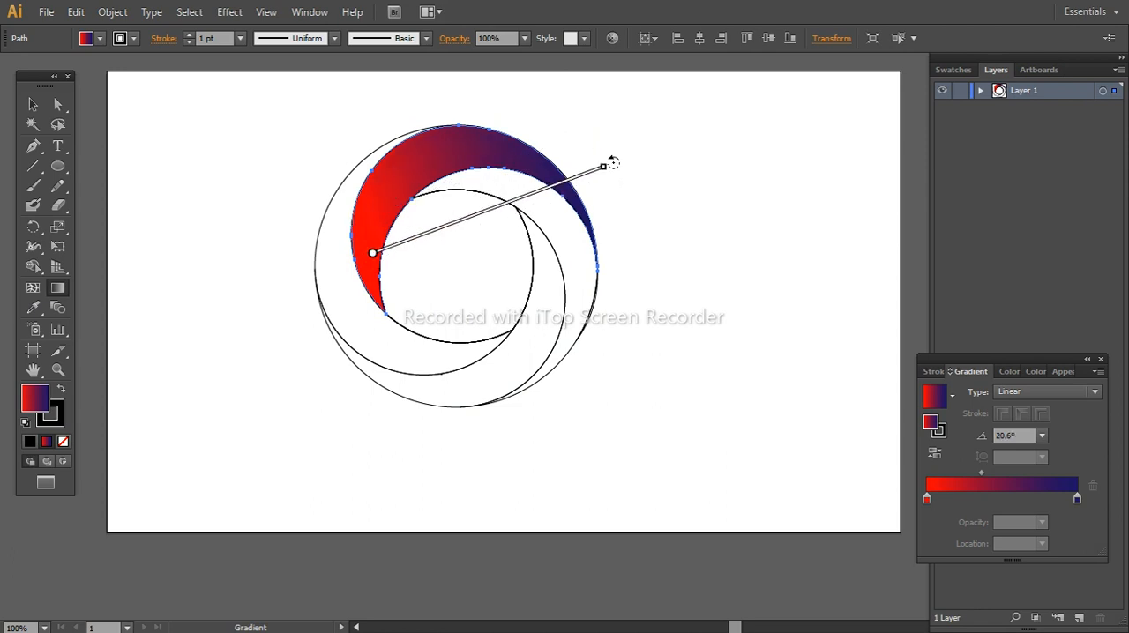
mouse_move(614, 162)
left_mouse_down()
mouse_move(559, 126)
mouse_move(535, 126)
left_mouse_up()
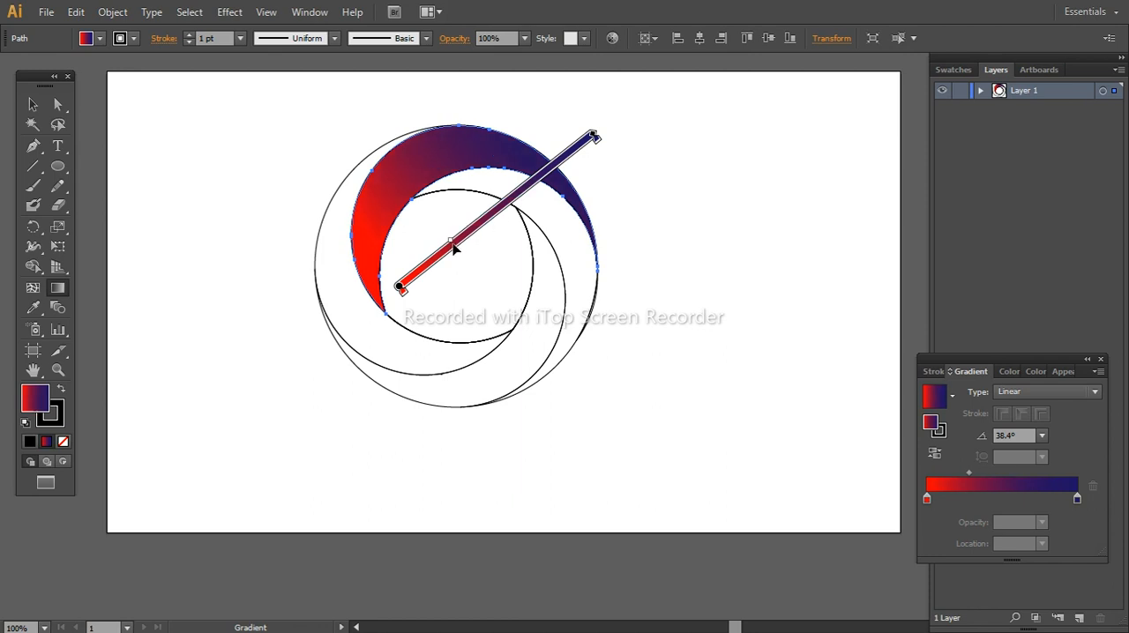
Copy the upper blade's gradient fill onto the lower blade with the Eyedropper
left_click(33, 104)
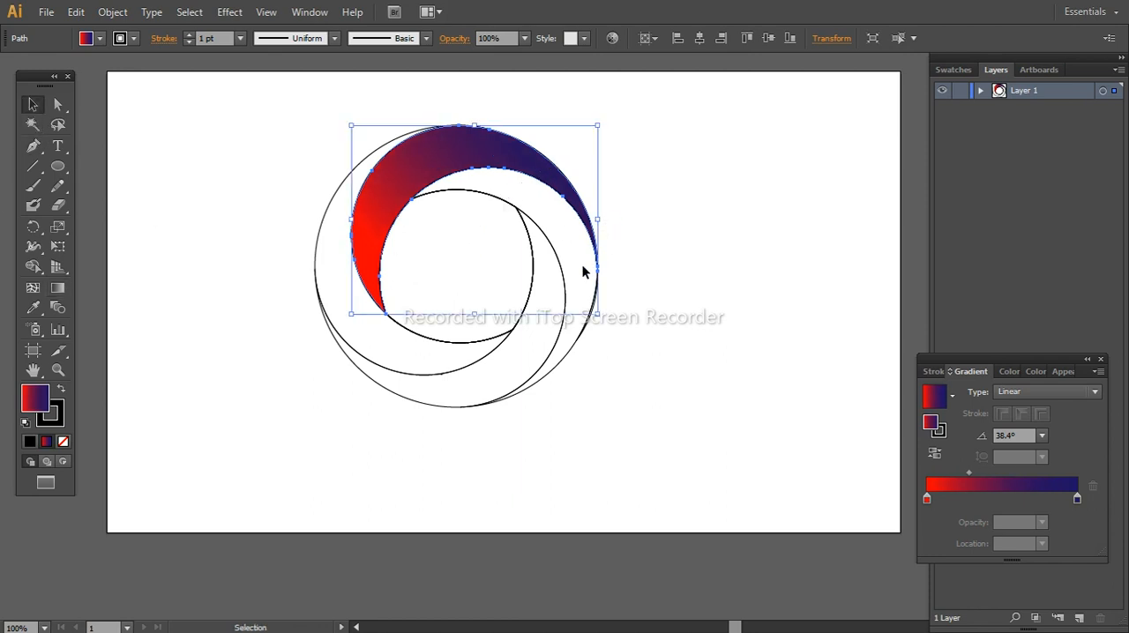
left_click(565, 280)
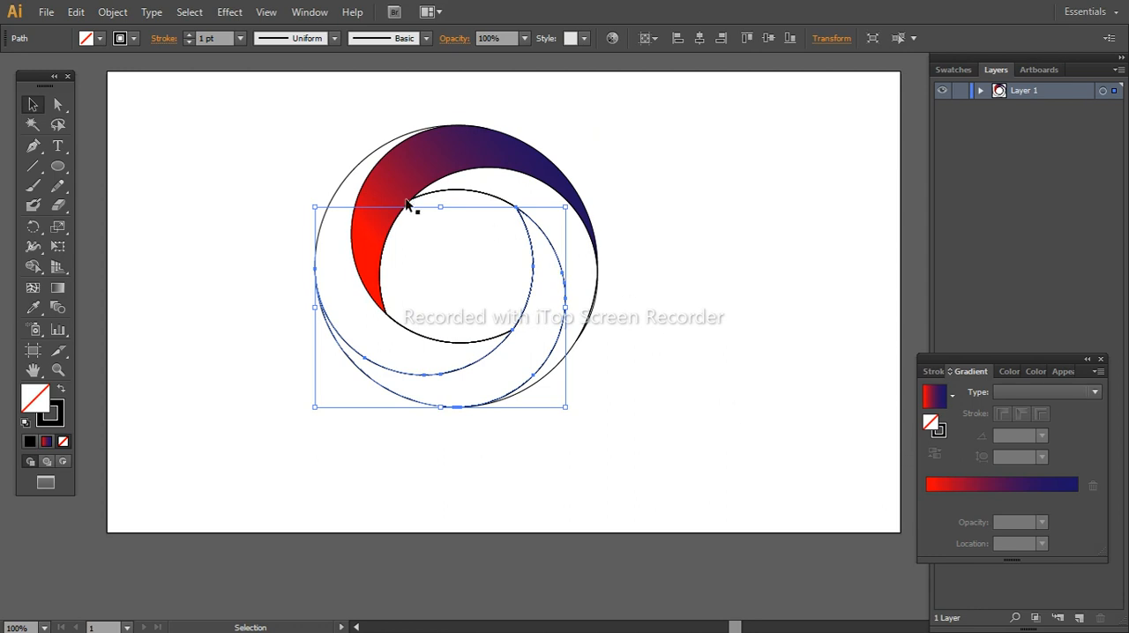
left_click(33, 307)
left_click(415, 181)
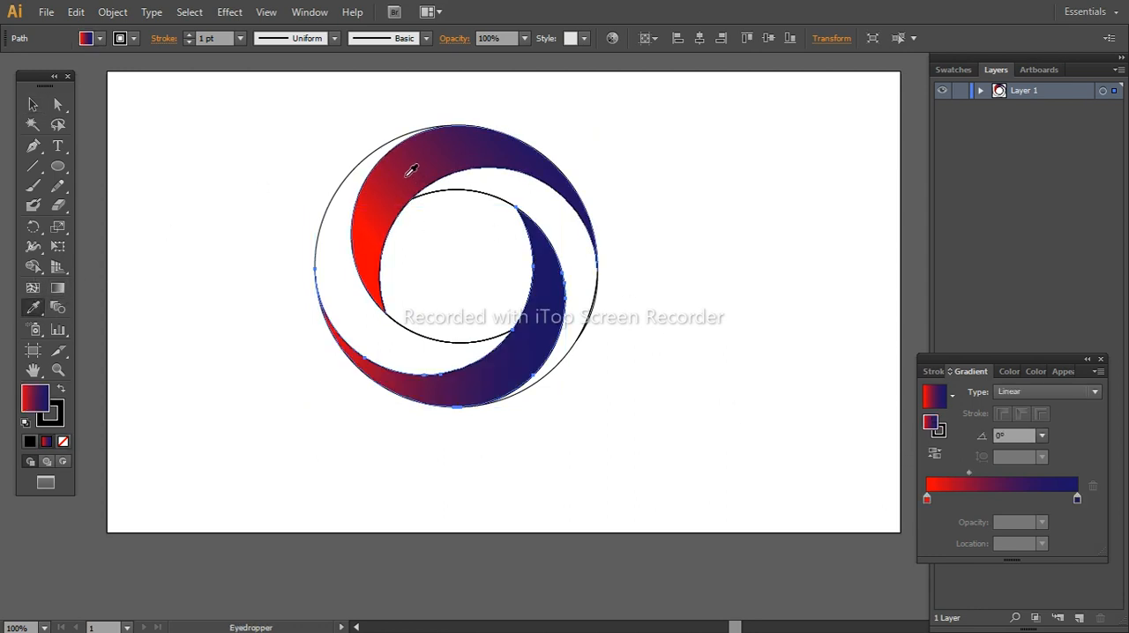
Angle the lower blade's gradient about -138.2° so it runs from red at its upper tip to navy at its far end
left_click(57, 287)
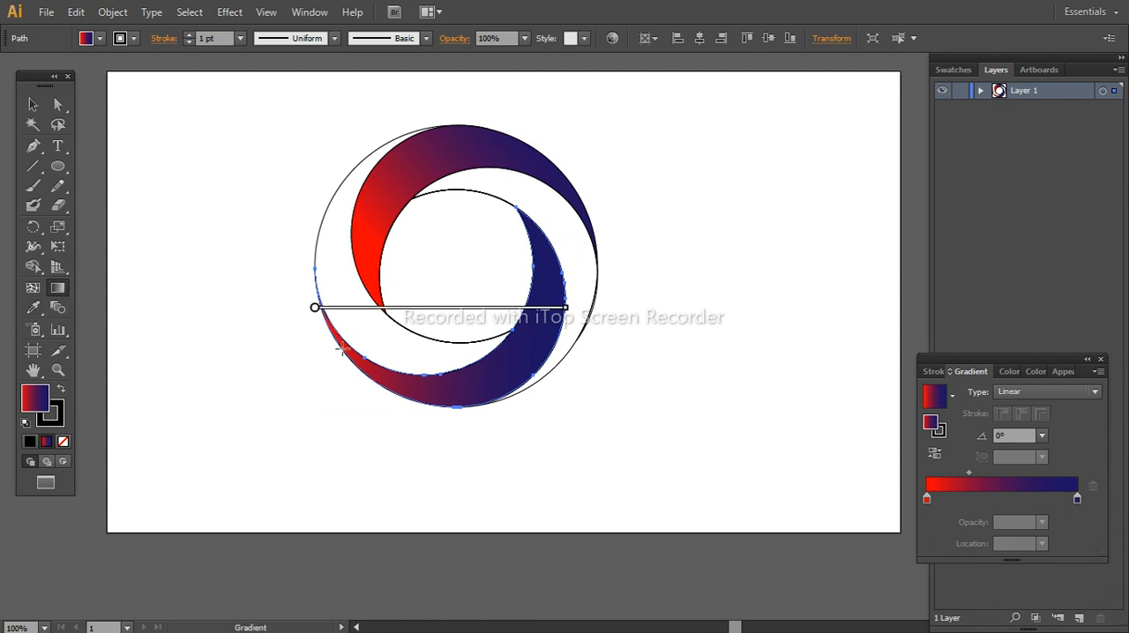
mouse_move(404, 310)
left_mouse_down()
mouse_move(411, 345)
mouse_move(410, 309)
left_mouse_up()
mouse_move(582, 307)
left_mouse_down()
mouse_move(564, 367)
mouse_move(256, 453)
mouse_move(223, 390)
left_mouse_up()
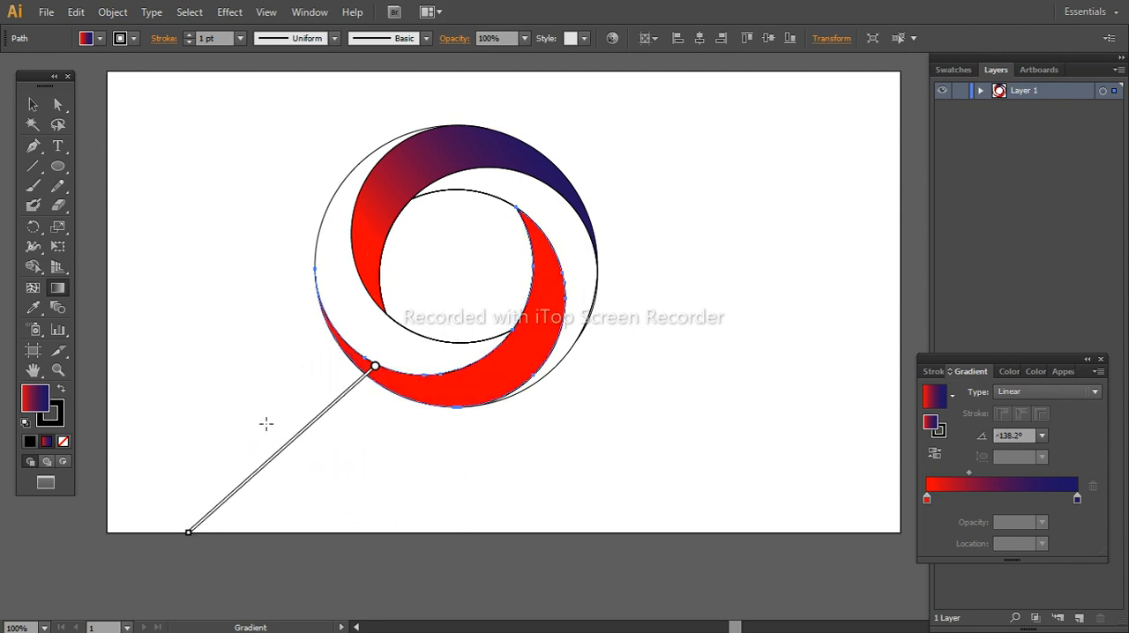
left_click_drag(292, 451, 484, 366)
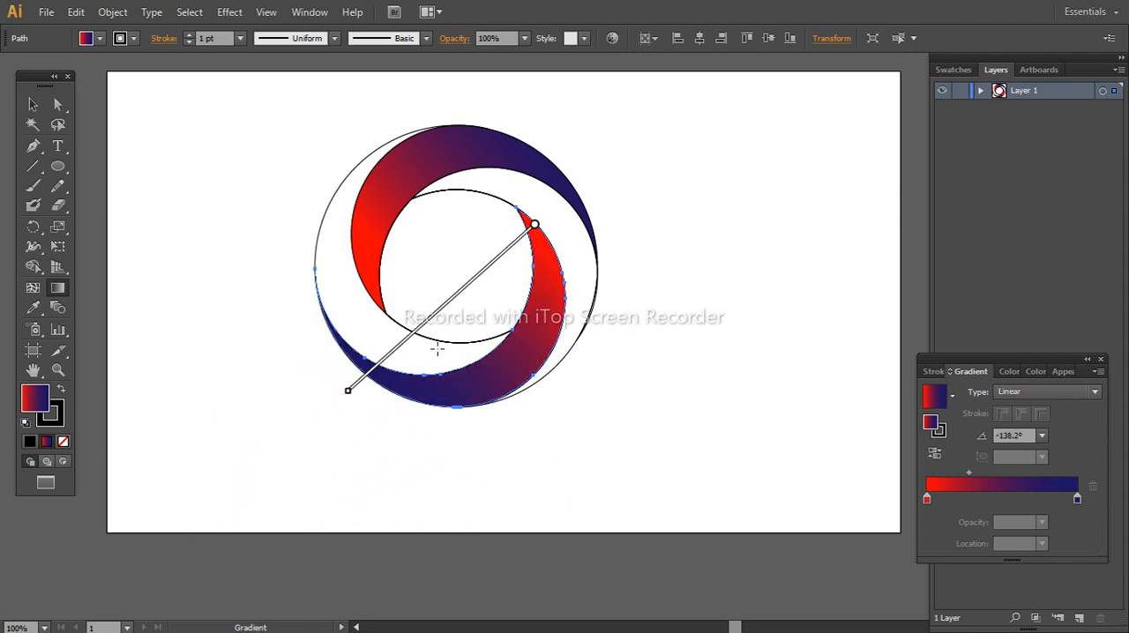
Isolate the unfilled right-hand blade and copy the upper blade's gradient fill onto it with the Eyedropper
left_click(33, 104)
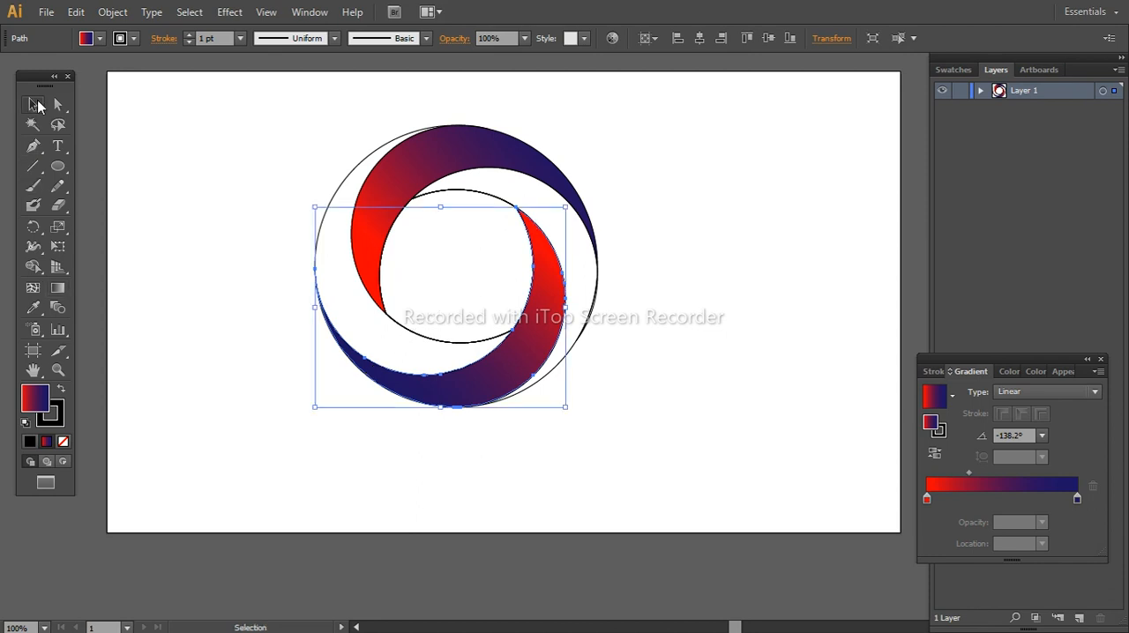
double_click(577, 347)
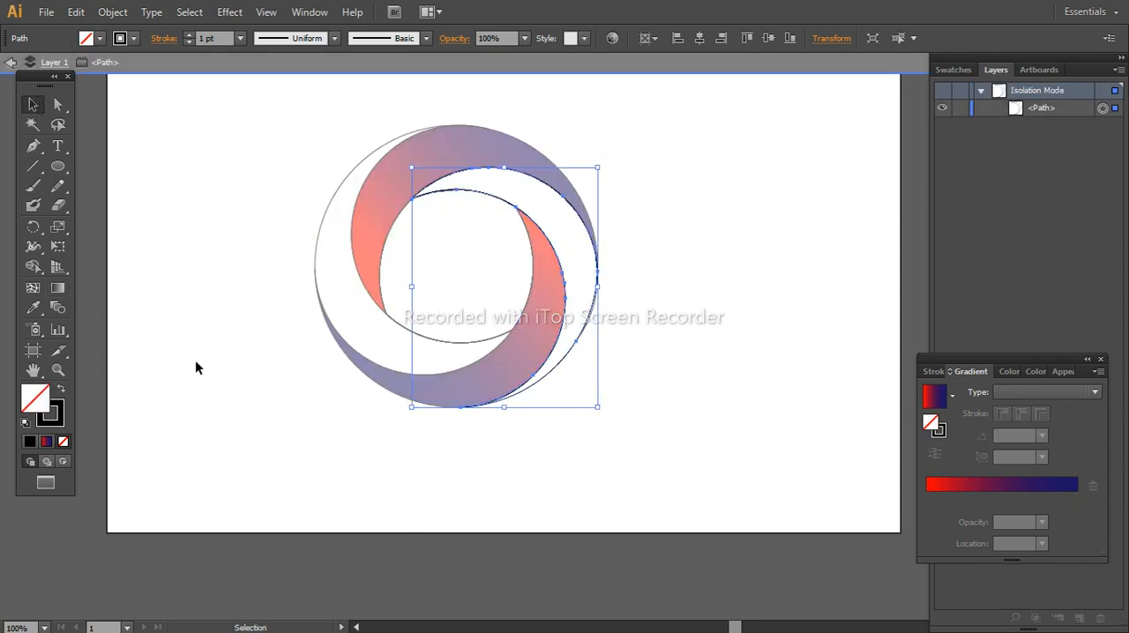
left_click(33, 306)
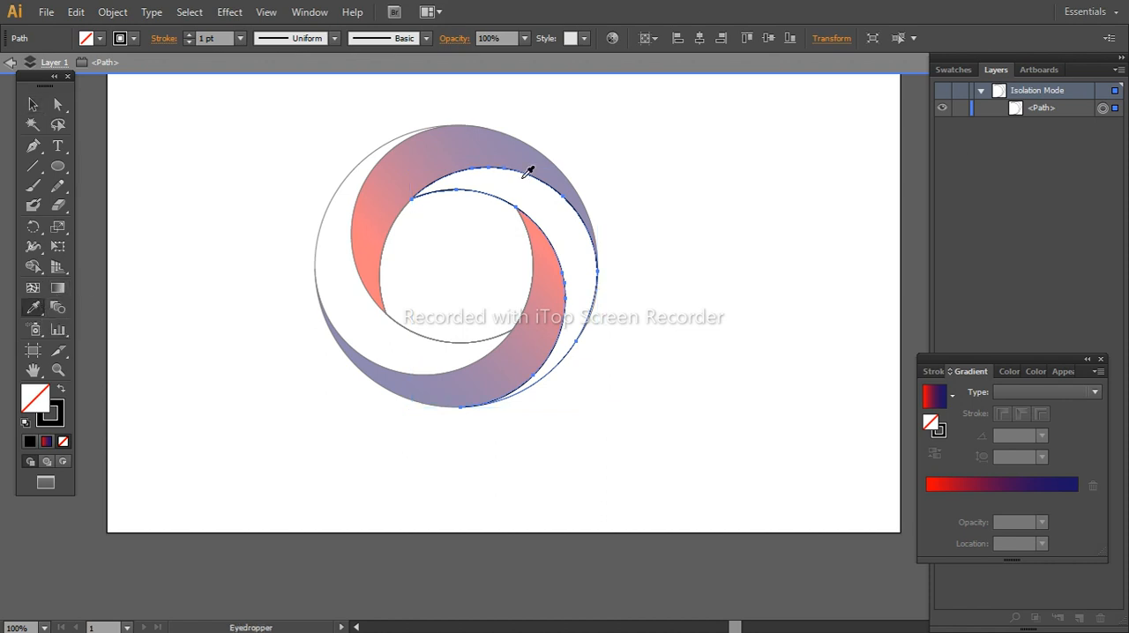
left_click(487, 147)
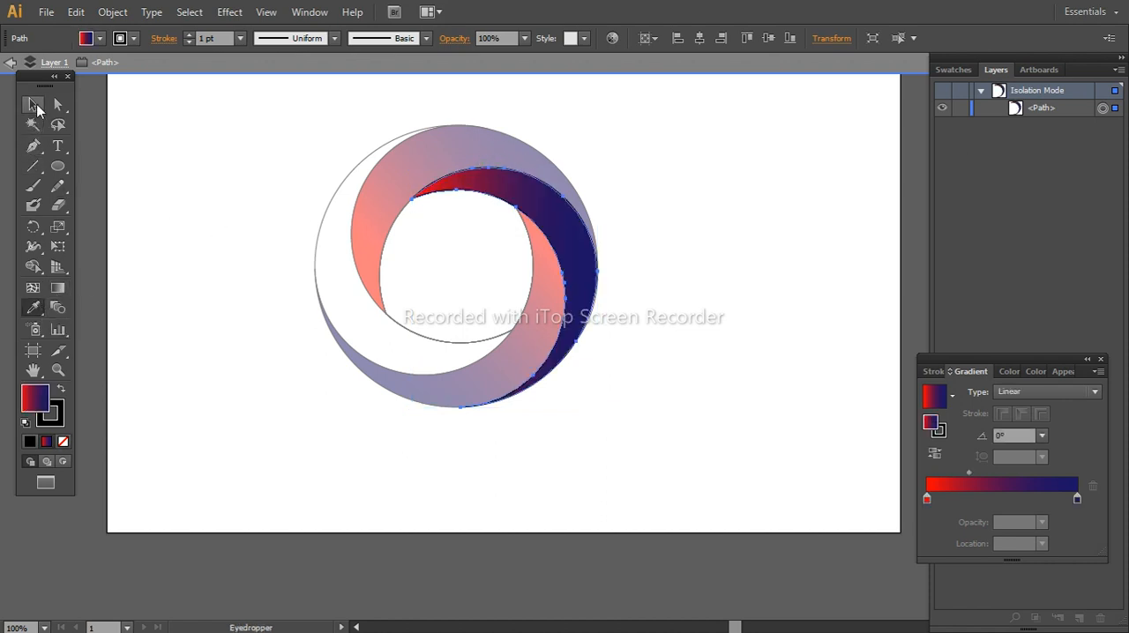
key("v")
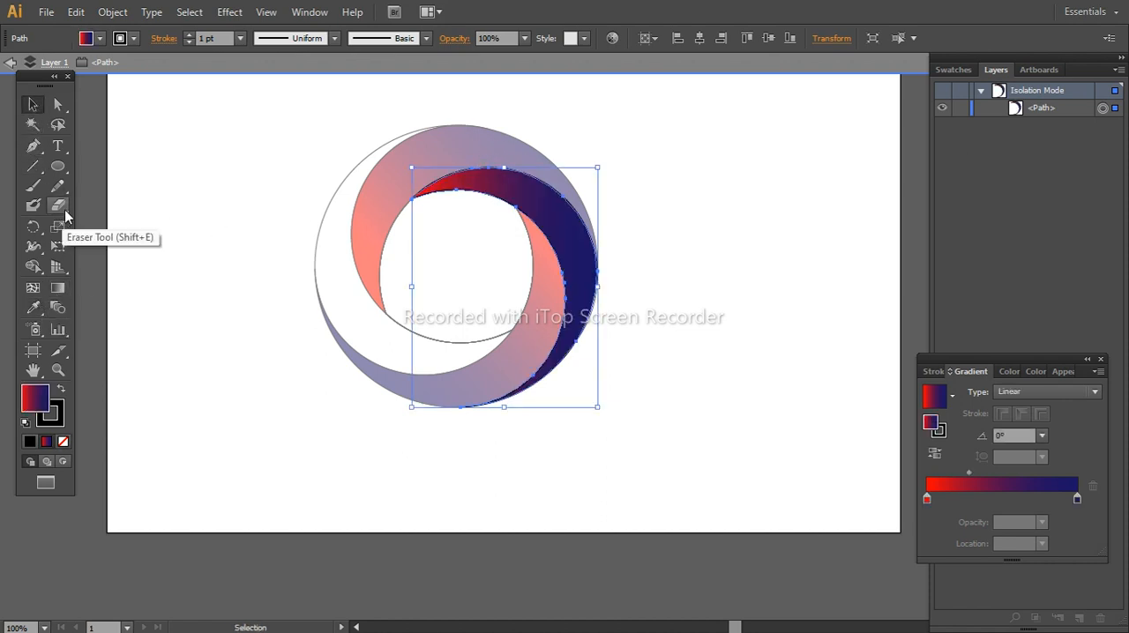
Angle the right-hand blade's gradient about -73.8°, add a navy stop between its ends and exit isolation mode
left_click(57, 288)
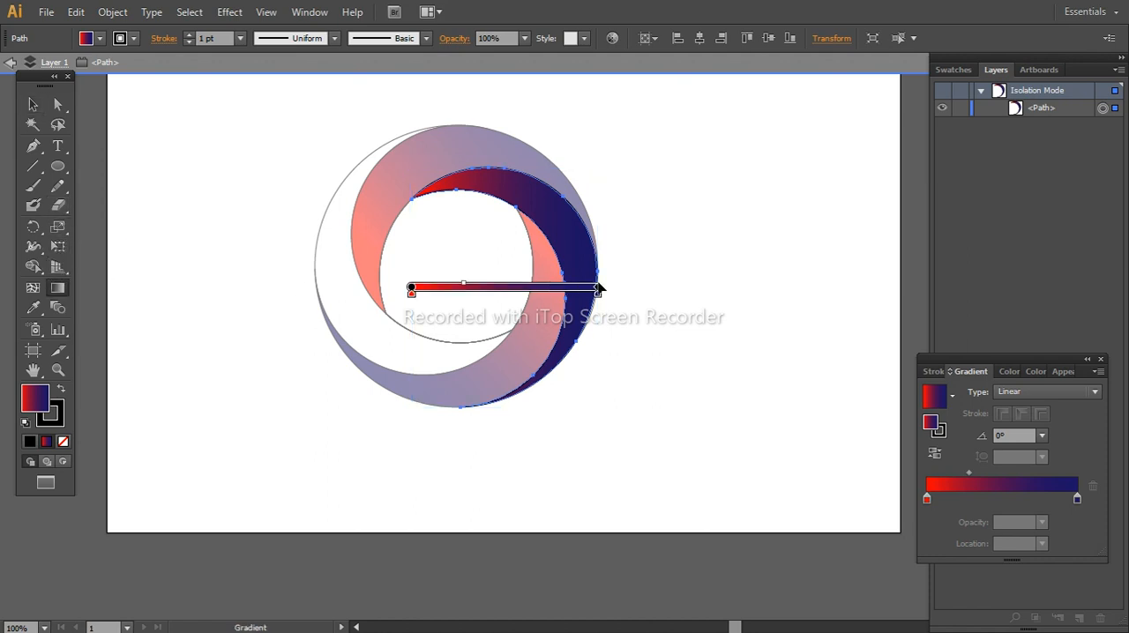
left_click_drag(613, 285, 612, 244)
key("ctrl+z")
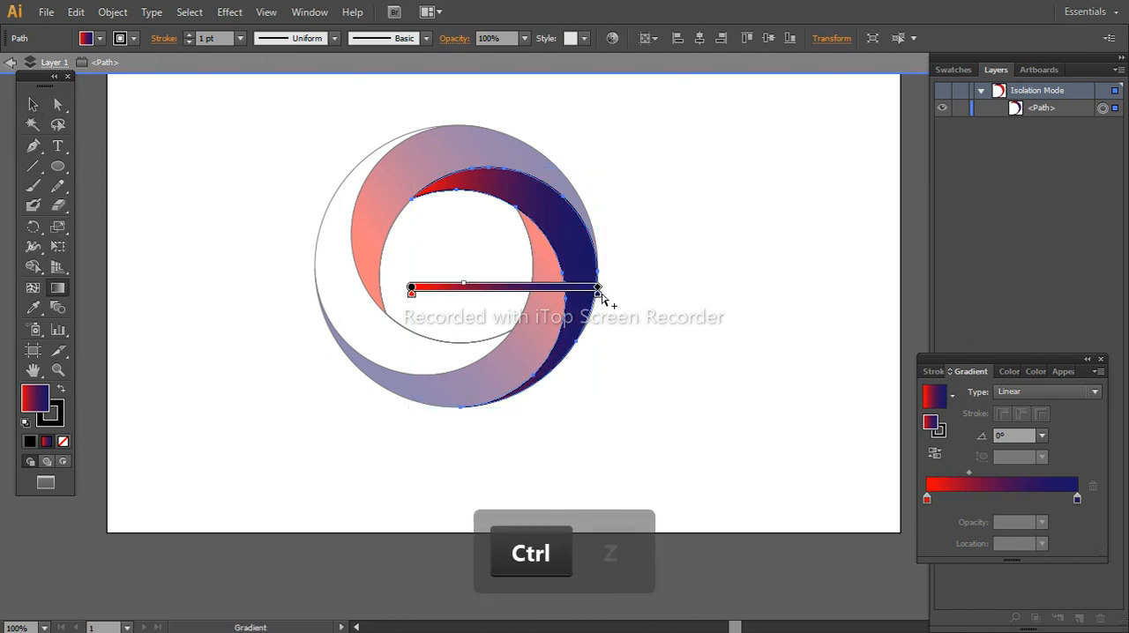
mouse_move(607, 287)
left_mouse_down()
mouse_move(464, 468)
mouse_move(466, 450)
left_mouse_up()
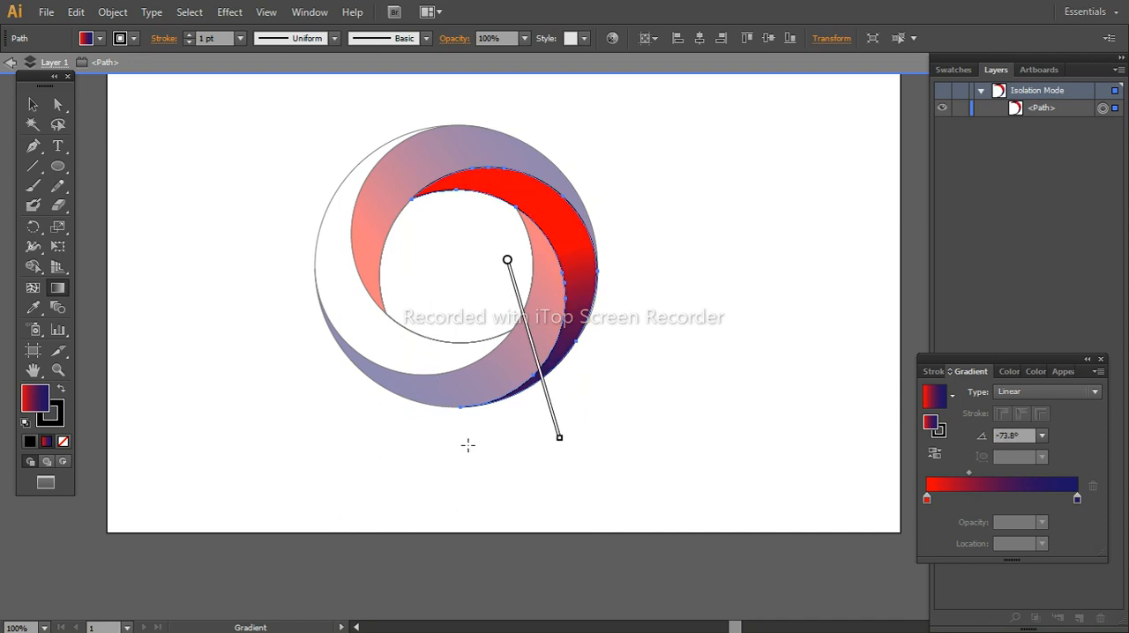
mouse_move(538, 371)
left_mouse_down()
mouse_move(523, 315)
mouse_move(524, 335)
left_mouse_up()
key("Escape")
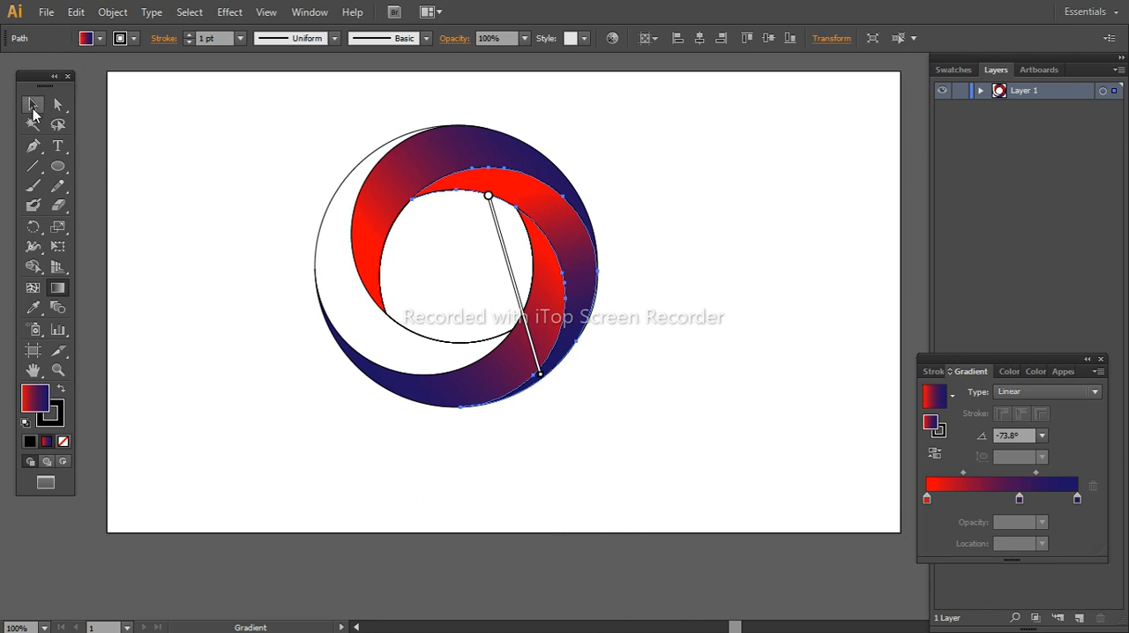
Select the unfilled left-hand blade and copy the upper blade's gradient fill onto it with the Eyedropper
left_click(32, 106)
left_click(319, 251)
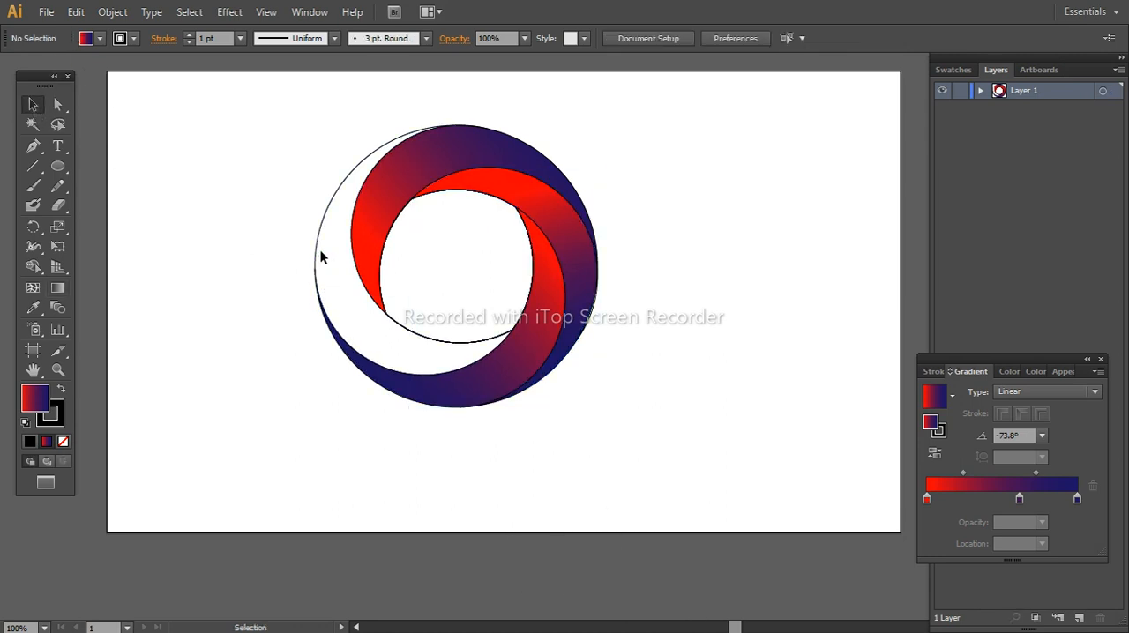
left_click(320, 251)
left_click(34, 308)
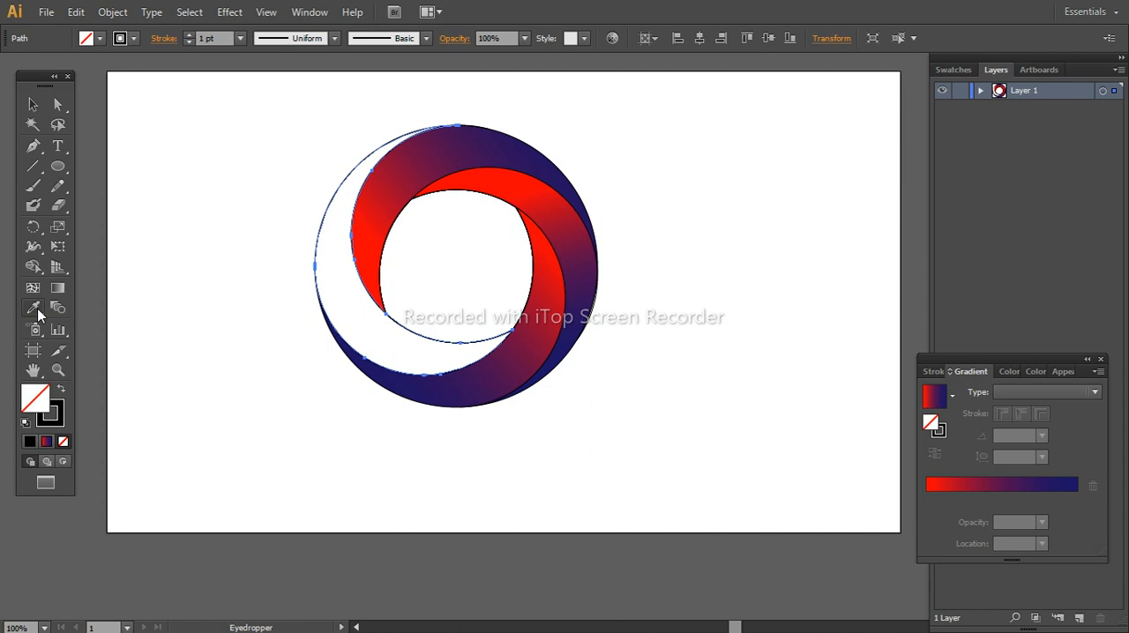
left_click(407, 174)
left_click(34, 105)
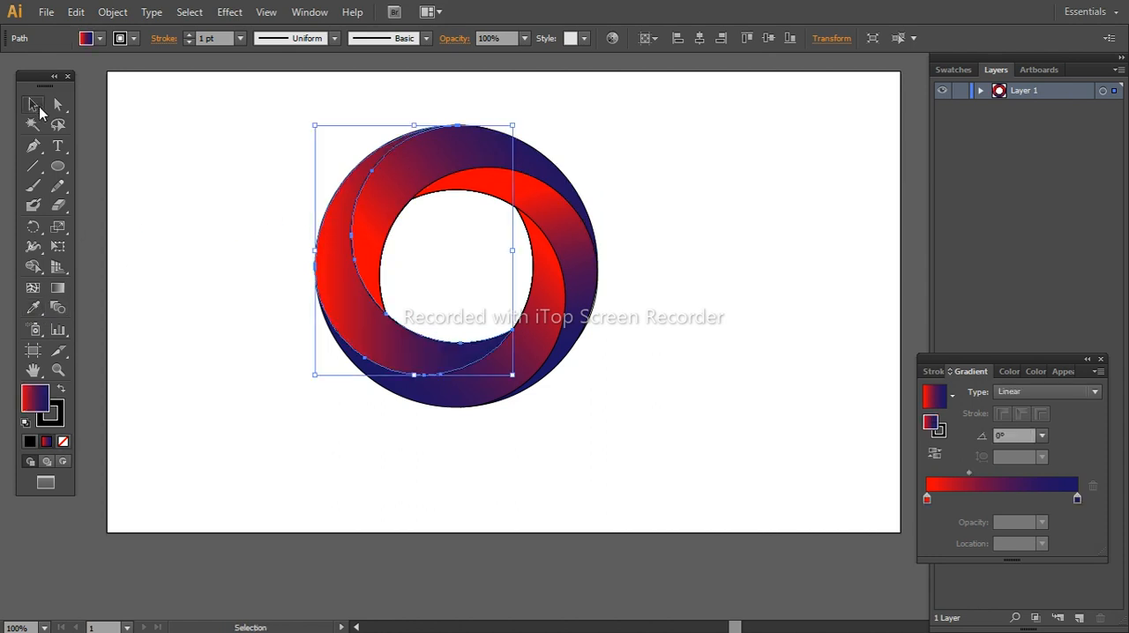
Angle the left-hand blade's gradient about 107.2° with navy at its upper end, and add a dark red stop near the middle
left_click(59, 290)
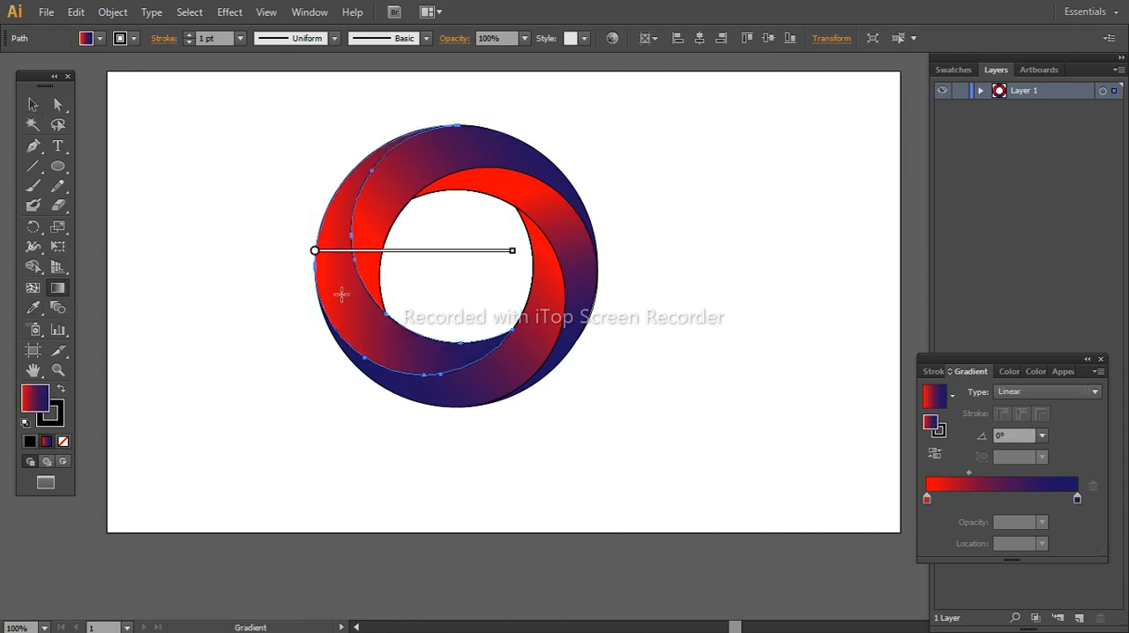
mouse_move(520, 250)
left_mouse_down()
mouse_move(416, 136)
mouse_move(357, 97)
mouse_move(277, 139)
left_mouse_up()
left_click_drag(277, 140, 339, 289)
key("ctrl+z")
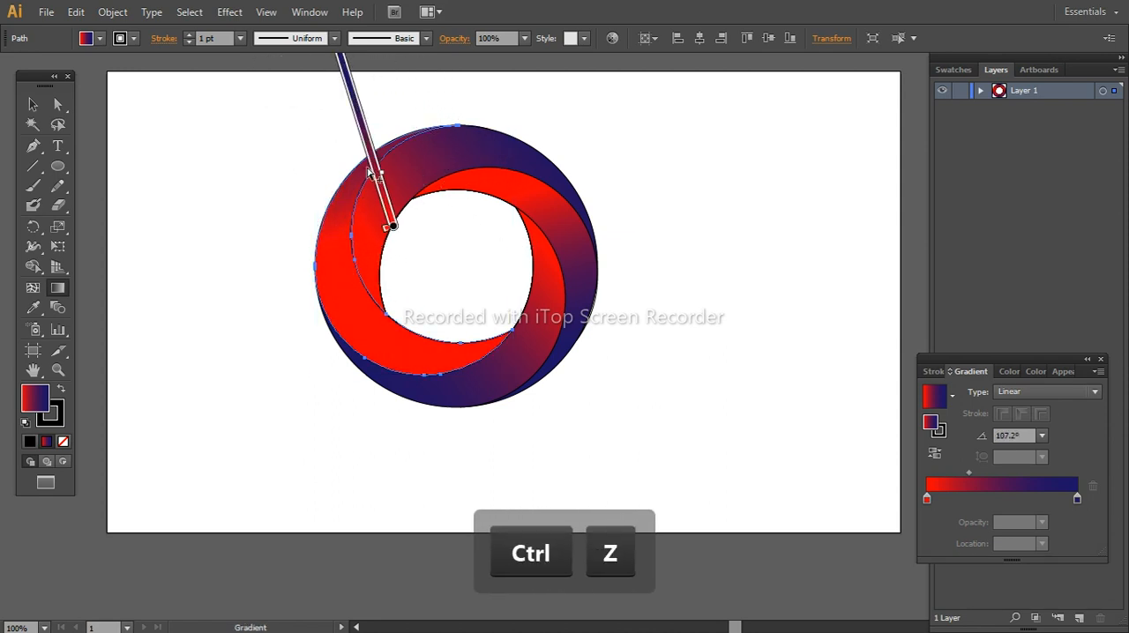
left_click_drag(372, 165, 391, 232)
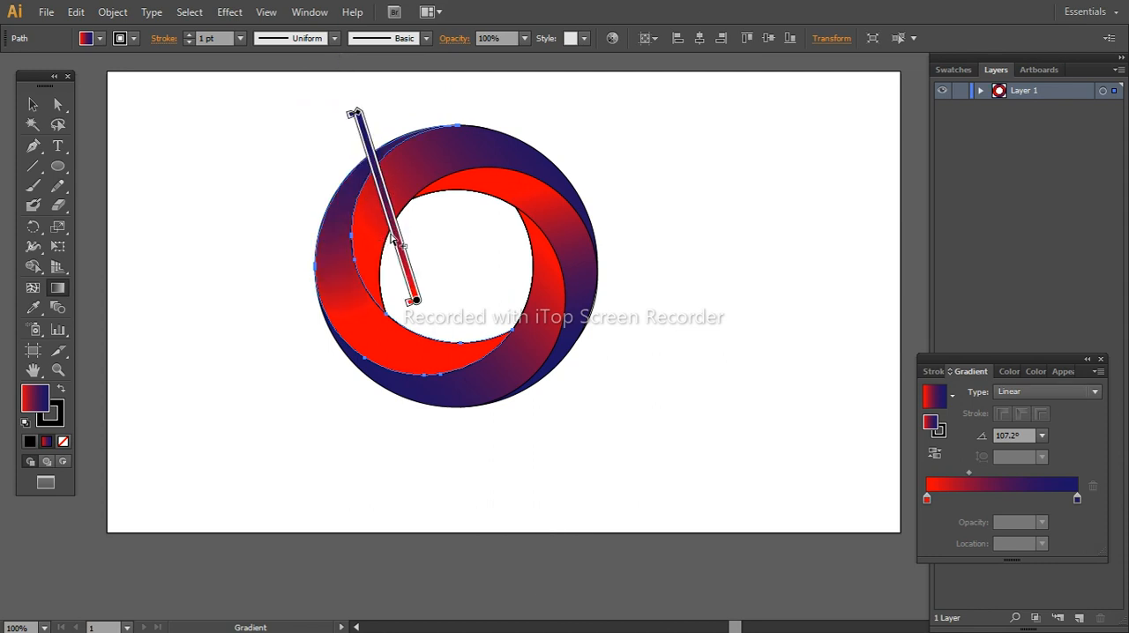
left_click(417, 277)
mouse_move(406, 281)
left_mouse_down()
mouse_move(376, 212)
mouse_move(413, 264)
left_mouse_up()
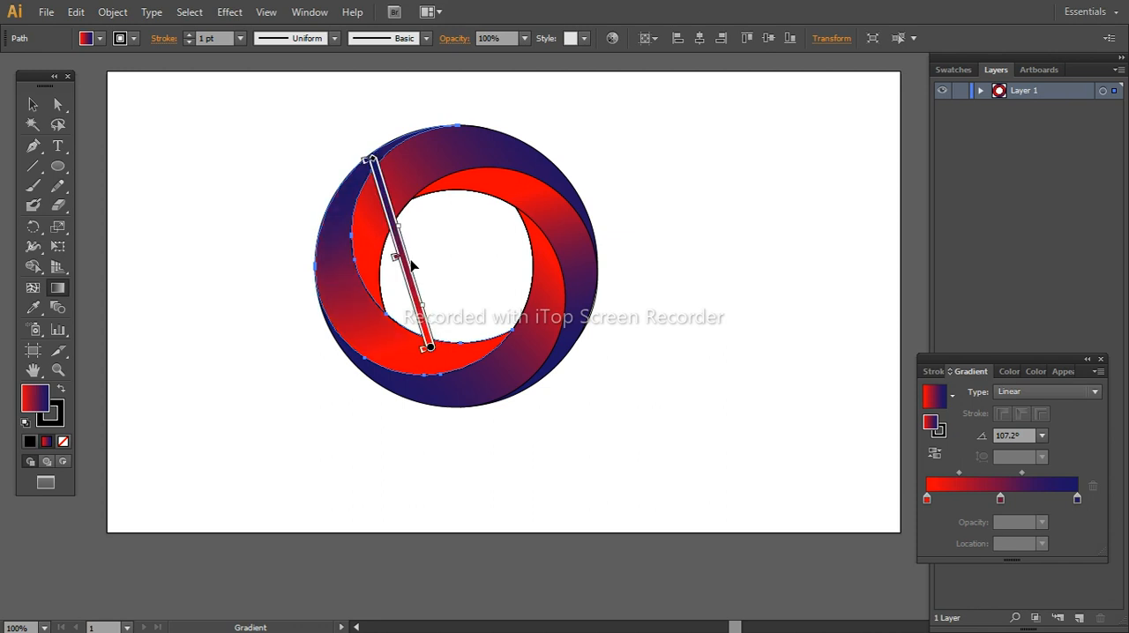
Select all four blades and increase their black stroke to 10 pt
left_click(32, 105)
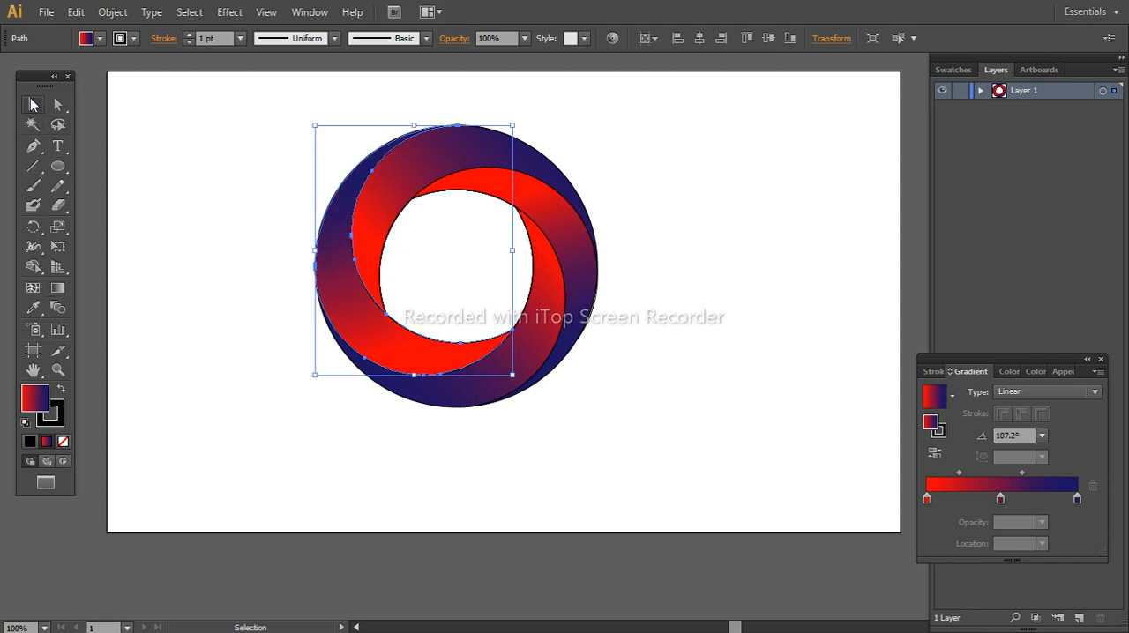
left_click(162, 232)
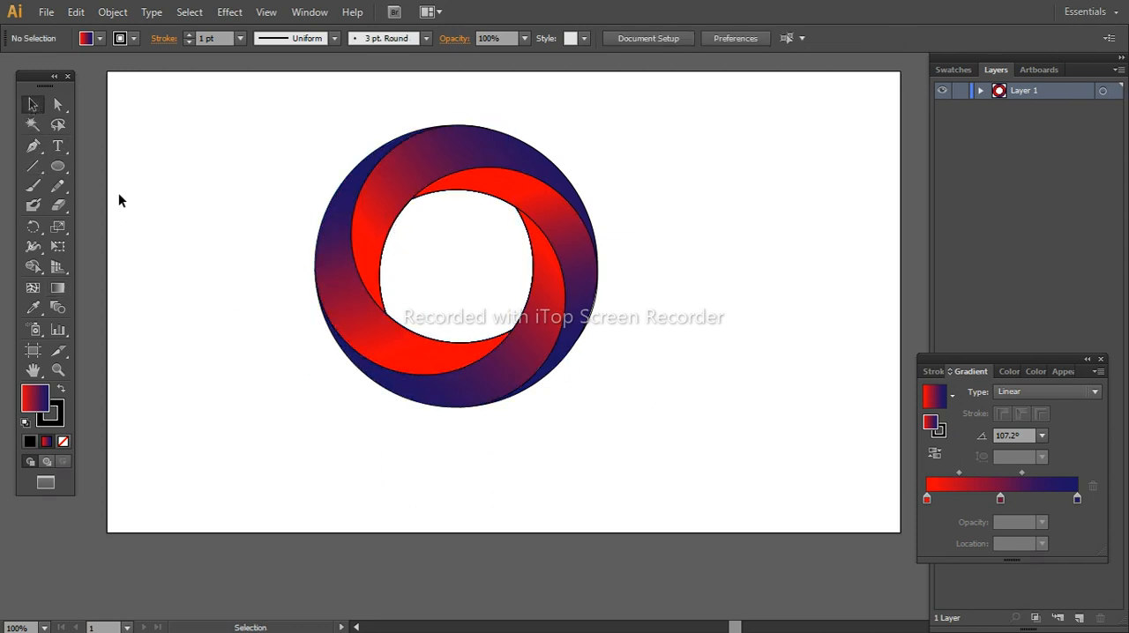
left_click_drag(292, 116, 492, 289)
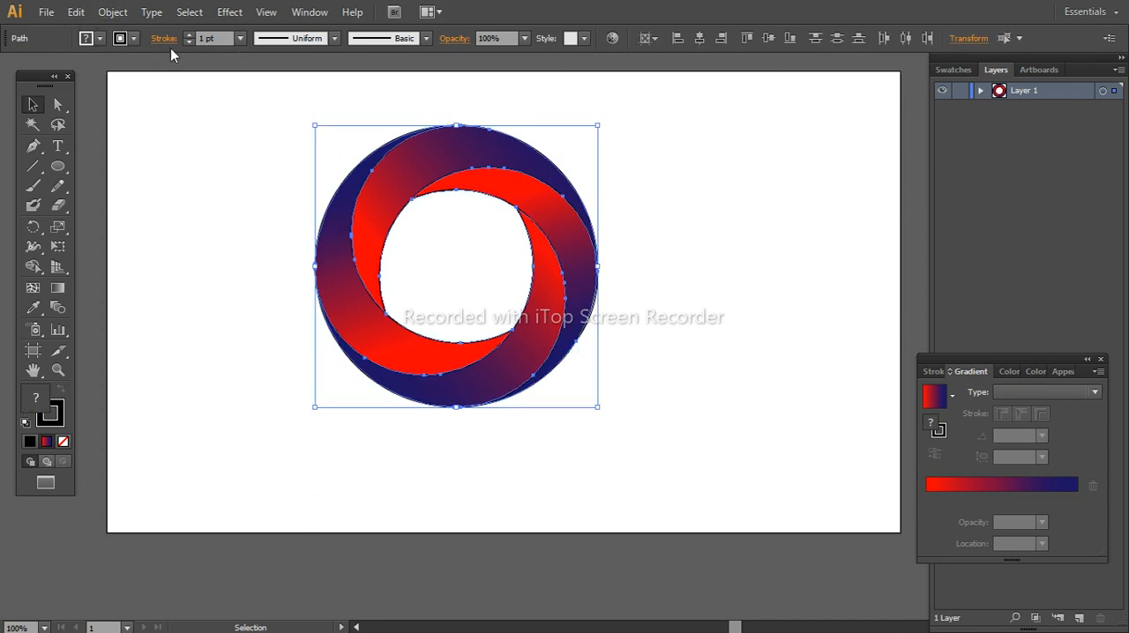
left_click(187, 32)
left_click(188, 32)
left_click(188, 33)
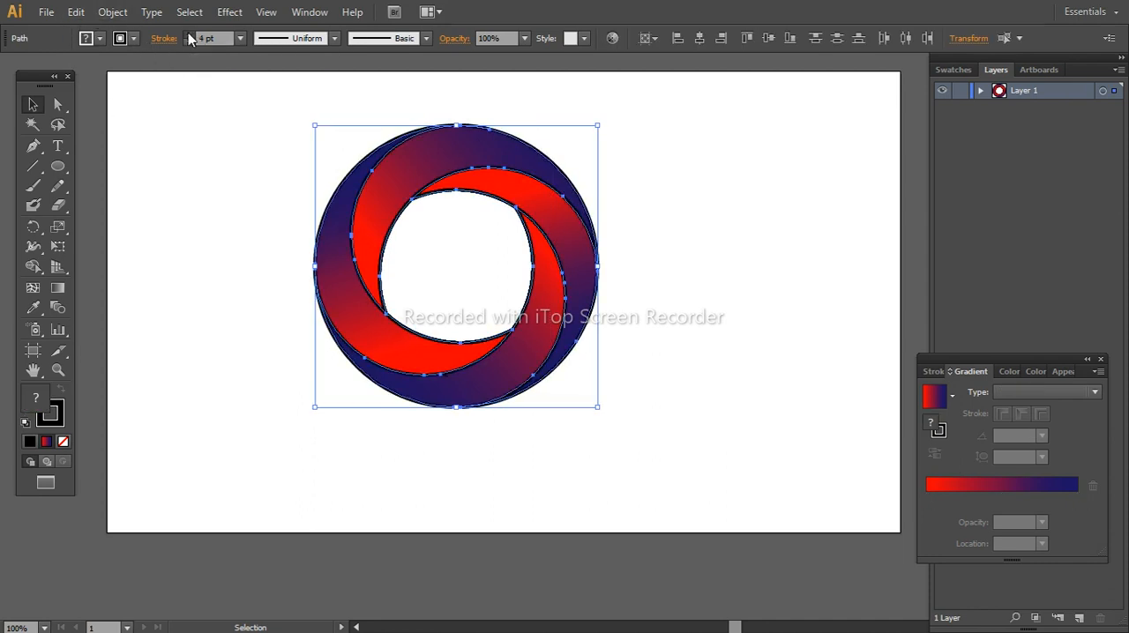
left_click(188, 32)
left_click(188, 33)
left_click(188, 33)
left_click(187, 33)
left_click(187, 33)
left_click(188, 33)
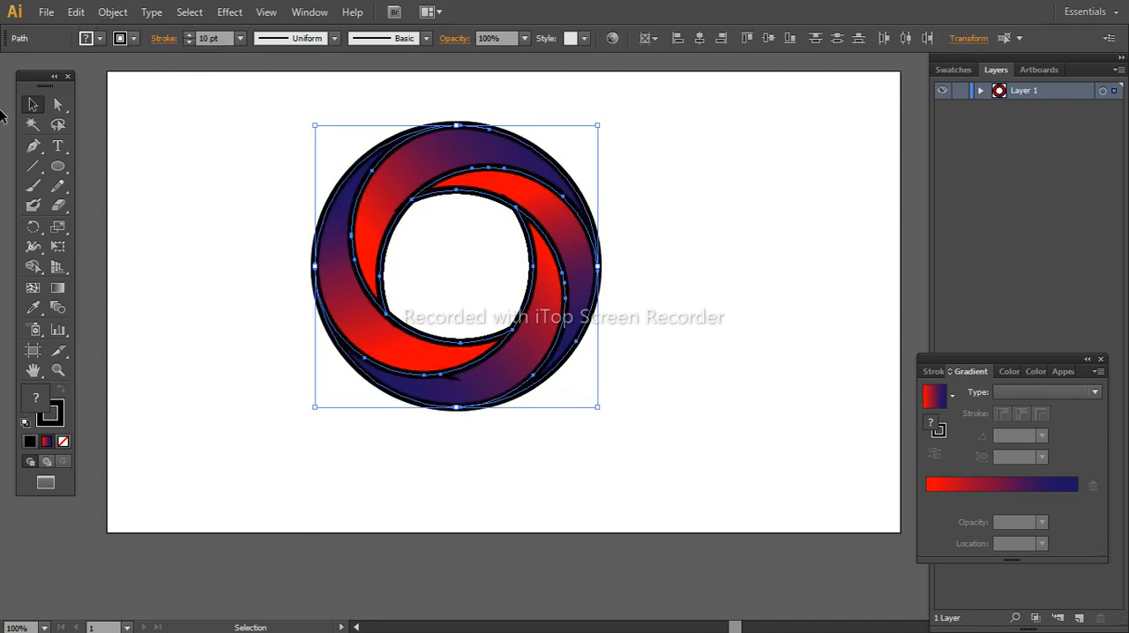
Expand the fill and stroke of the blades, with the gradients expanded to 255 objects
left_click(114, 11)
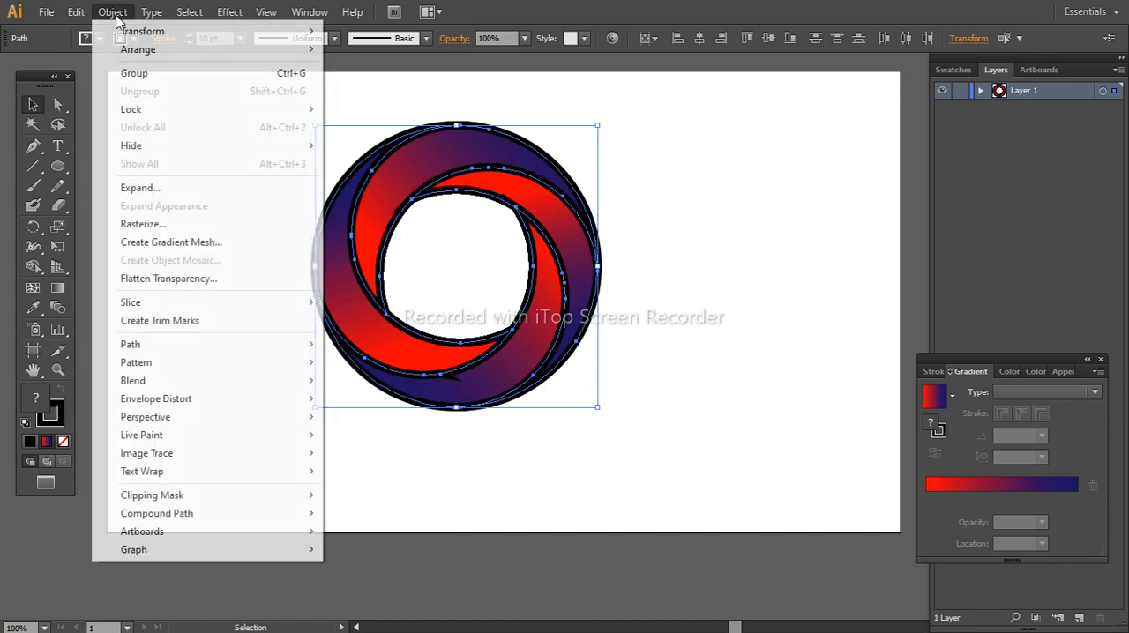
left_click(139, 188)
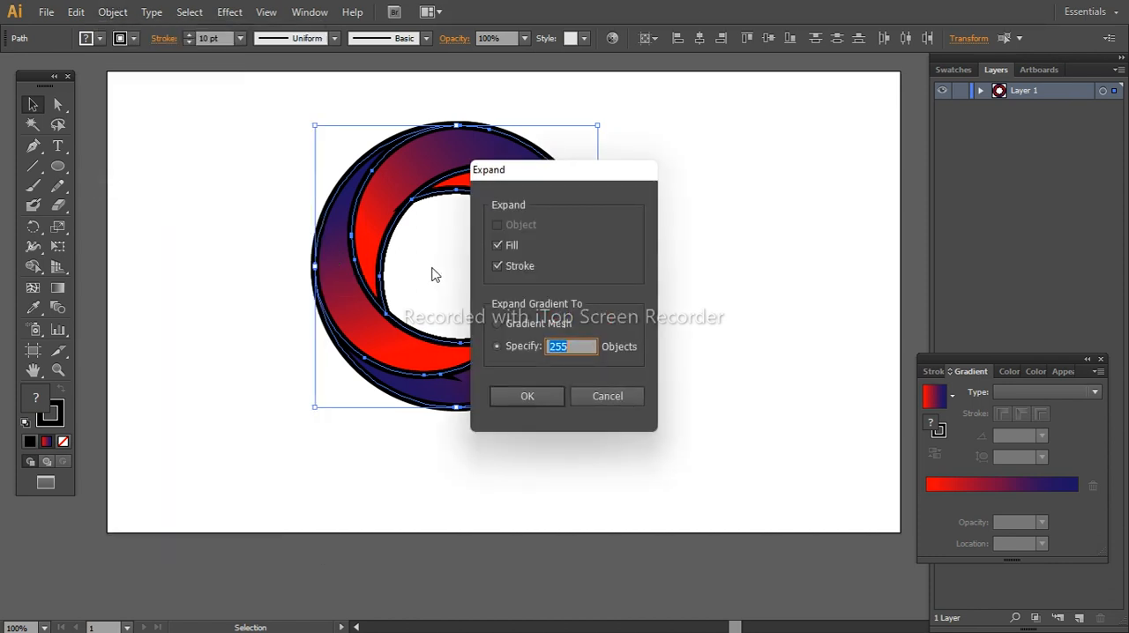
left_click(527, 395)
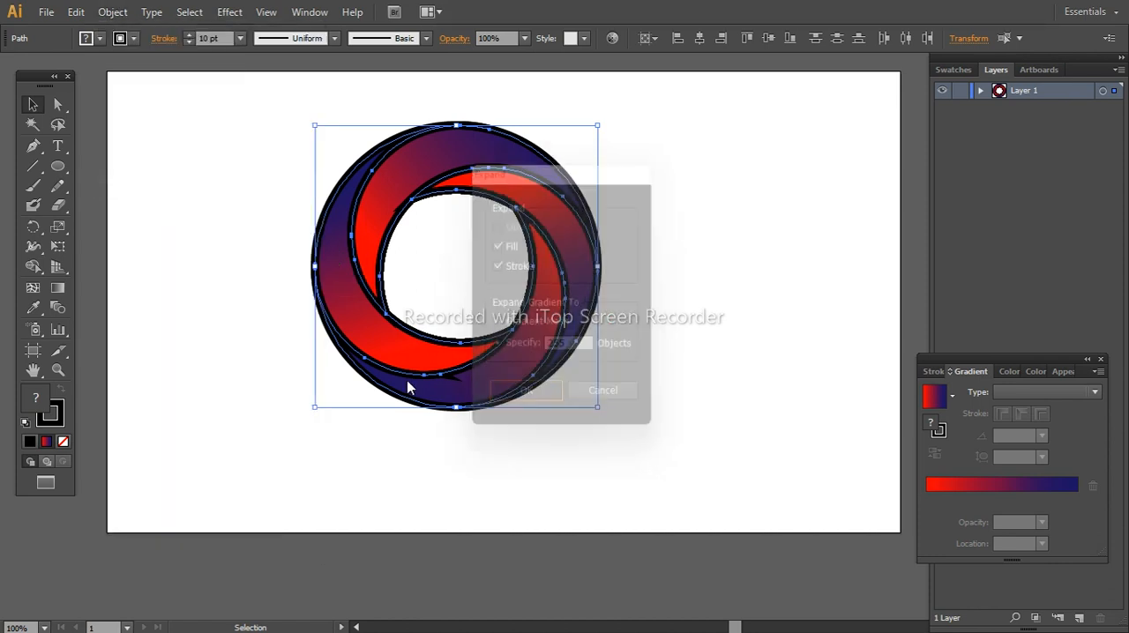
left_click(33, 287)
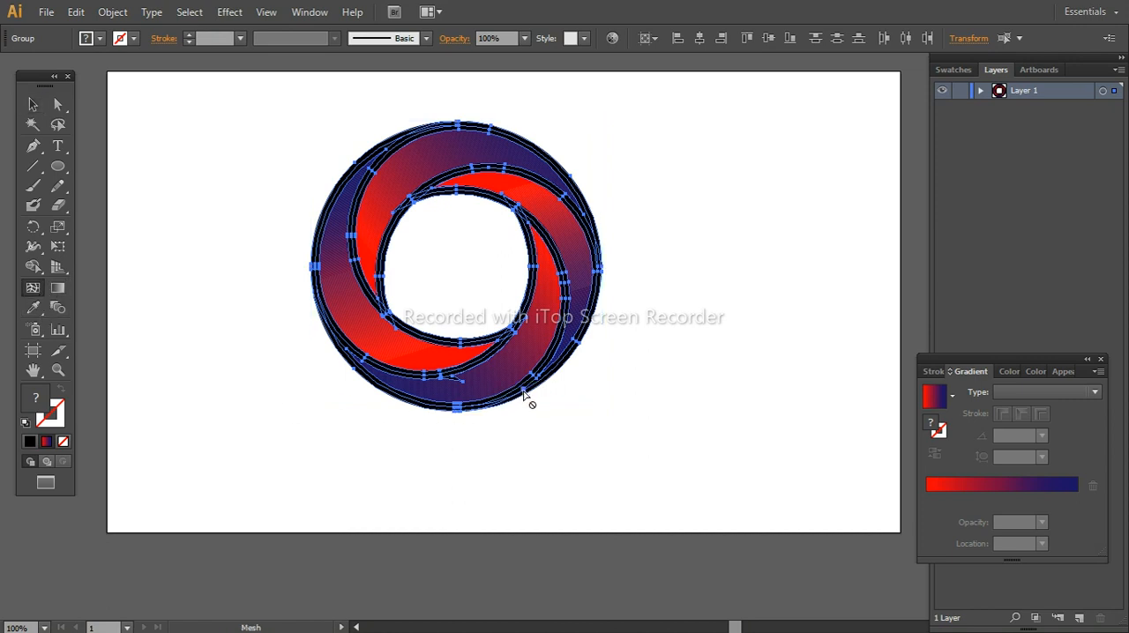
key("alt")
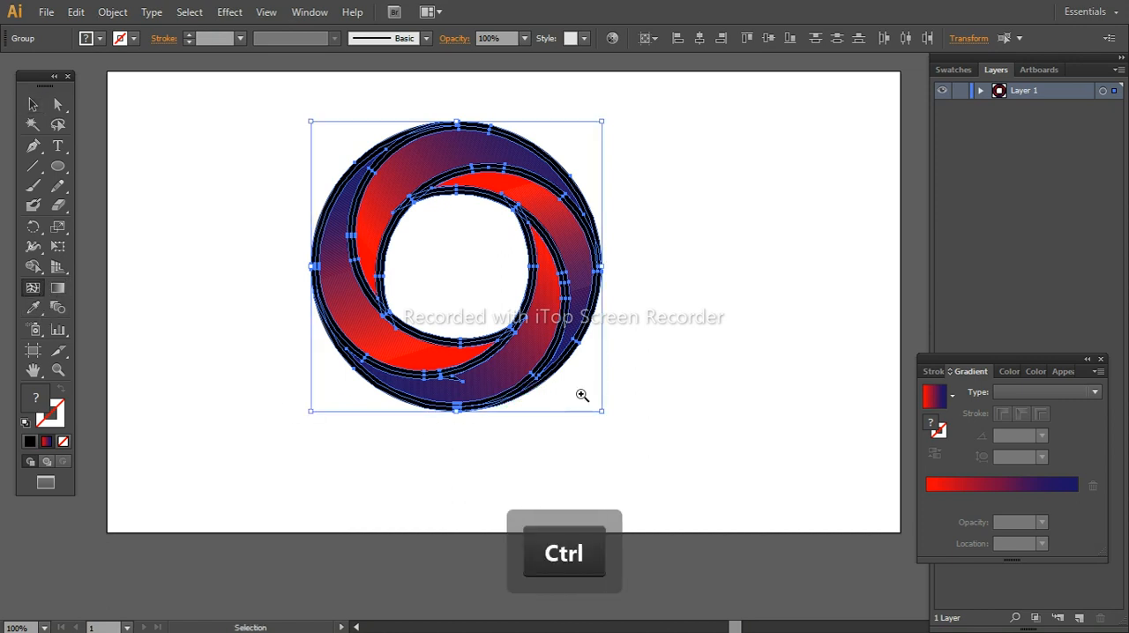
key("ctrl+space")
left_click(535, 390)
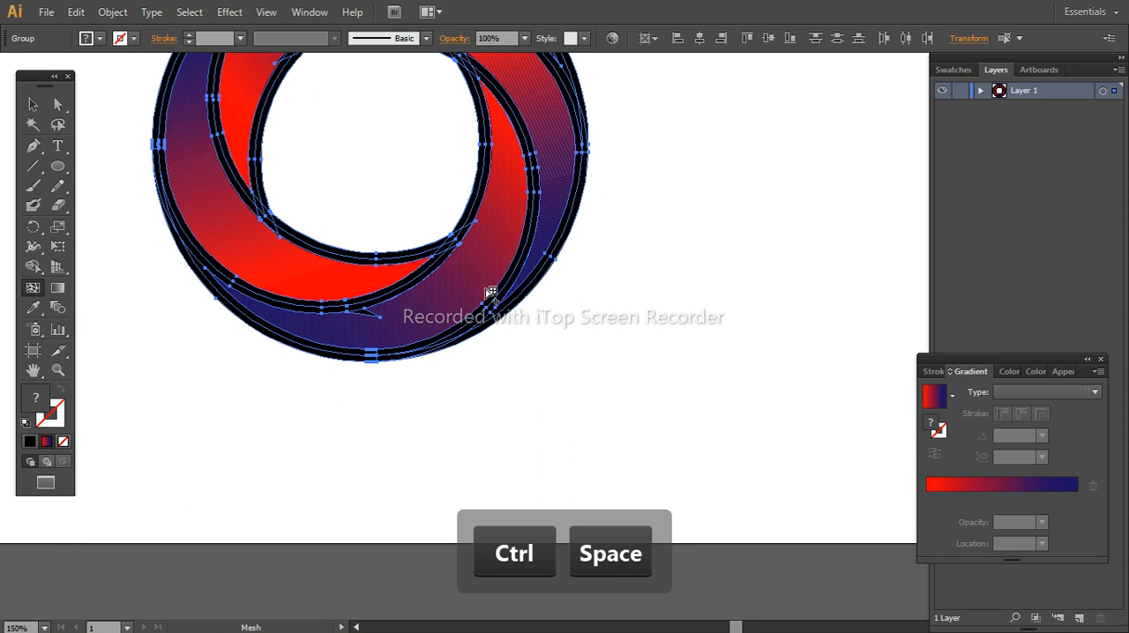
right_click(493, 299)
left_click(685, 279)
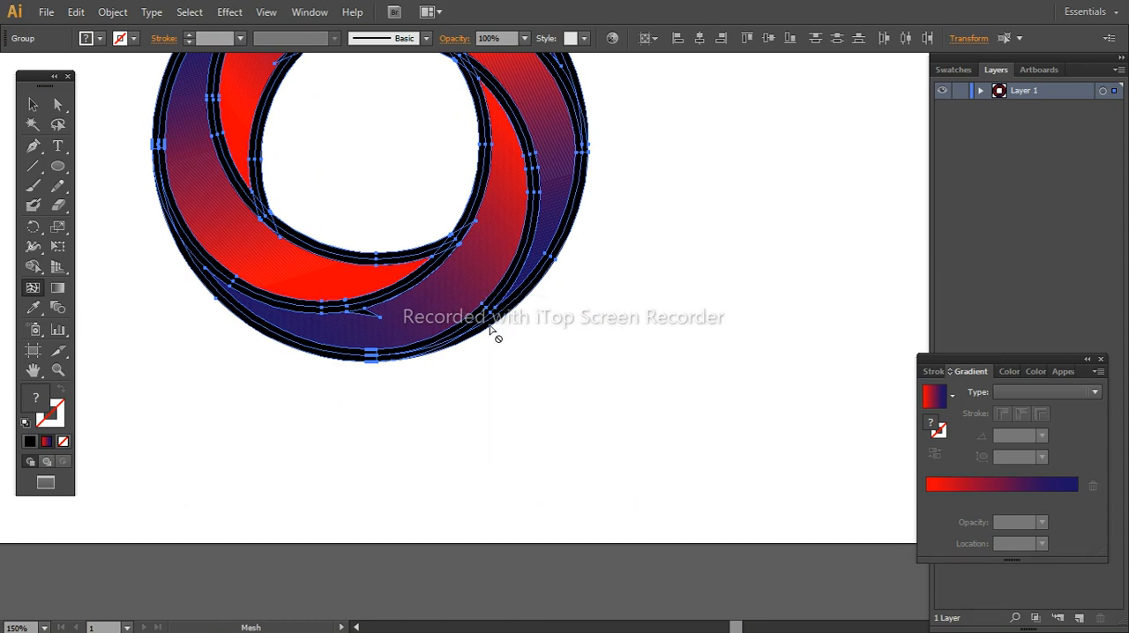
left_click(33, 104)
left_click(484, 370)
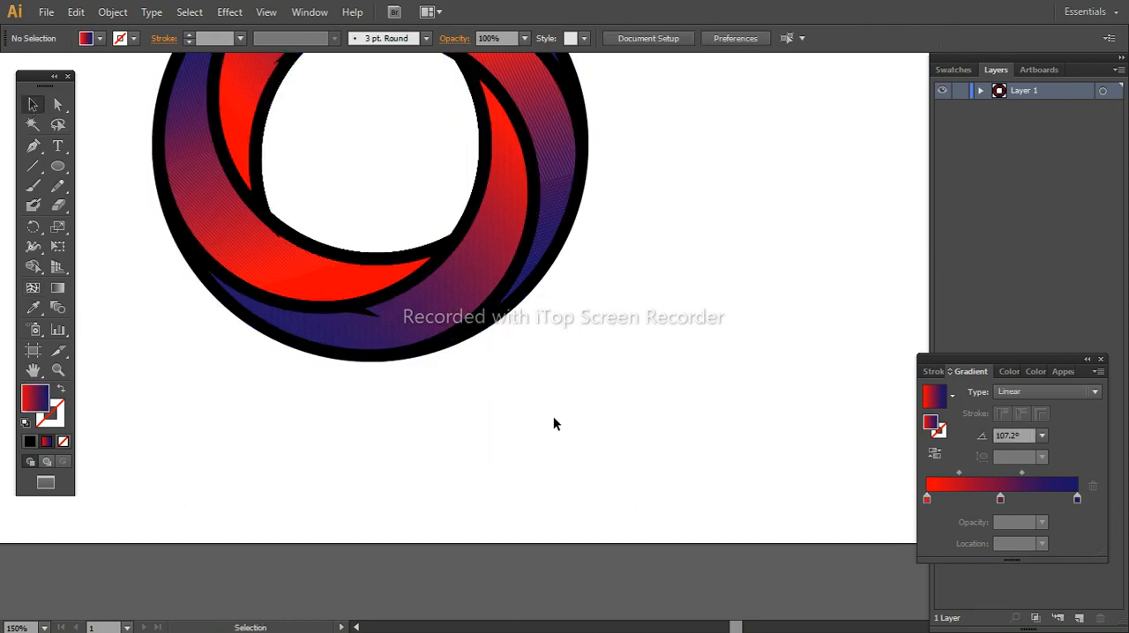
Try to make a clipping mask from all the expanded logo pieces and undo it
key("space")
left_click_drag(584, 381, 226, 169)
right_click(326, 277)
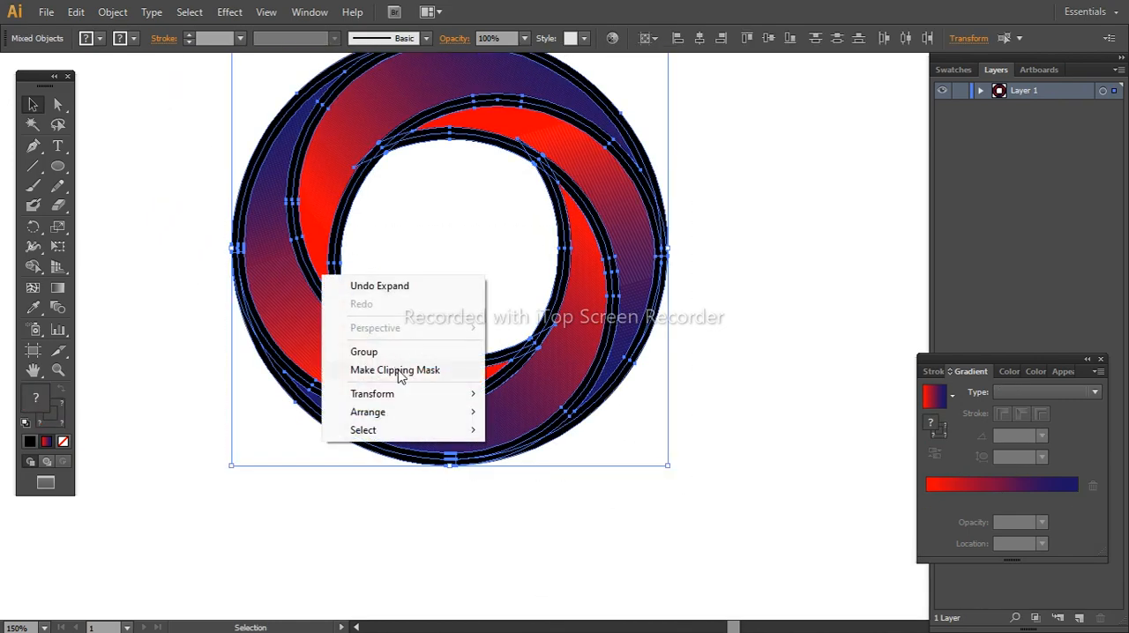
left_click(397, 371)
key("ctrl+z")
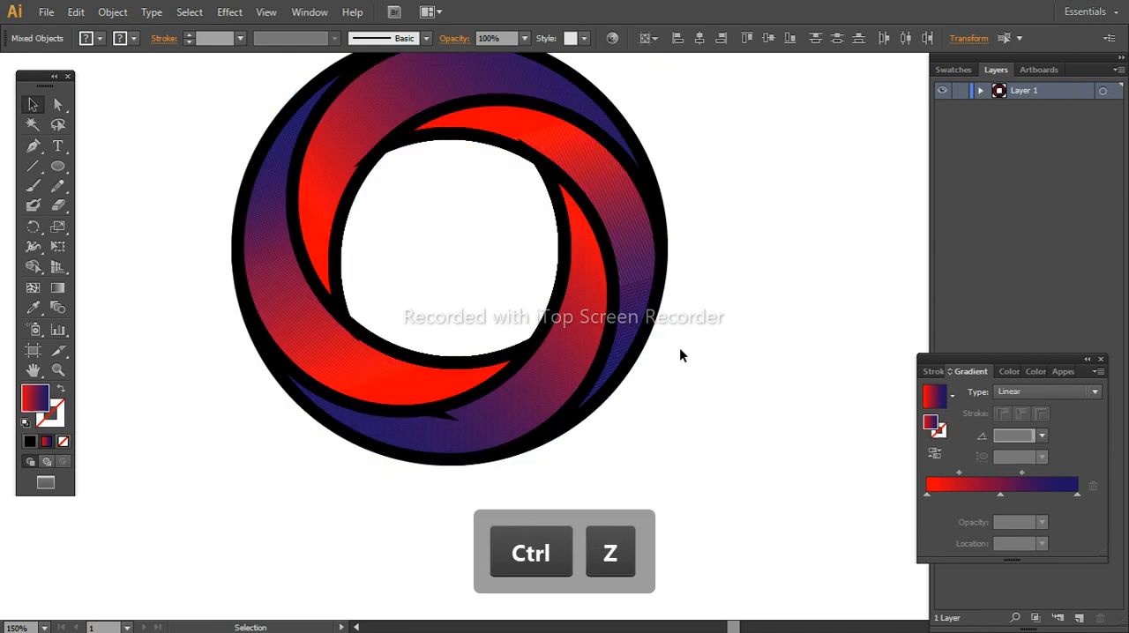
Select the whole expanded logo and cut away the black outlines of the two left-hand blades with the Shape Builder
left_click(679, 354)
left_click_drag(744, 404, 146, 180)
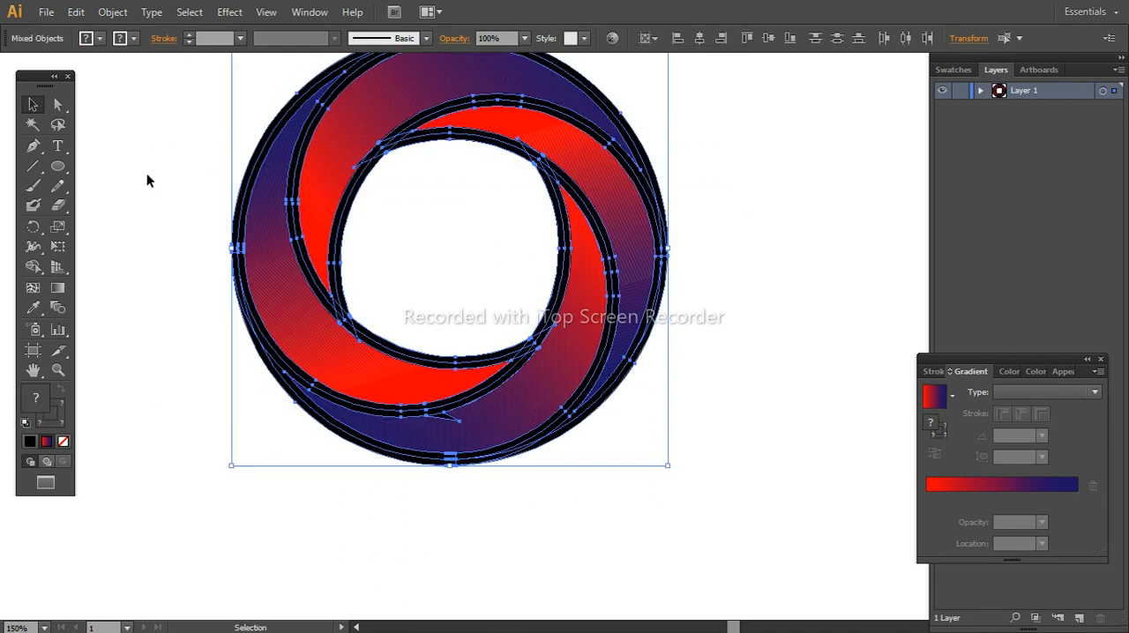
left_click(52, 268)
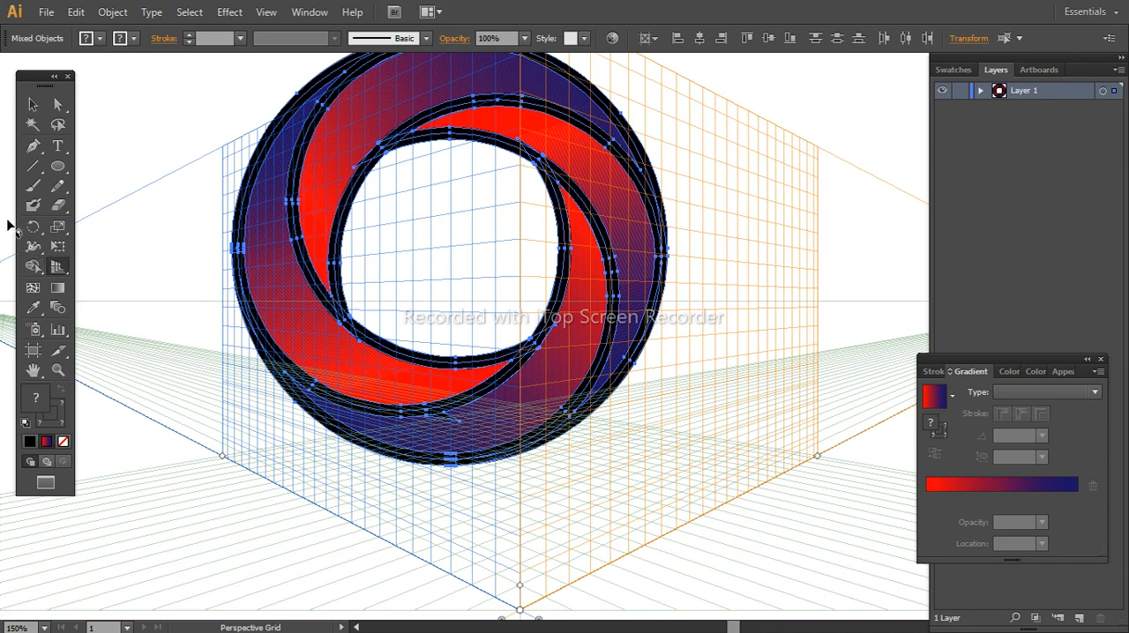
key("ctrl+shift+i")
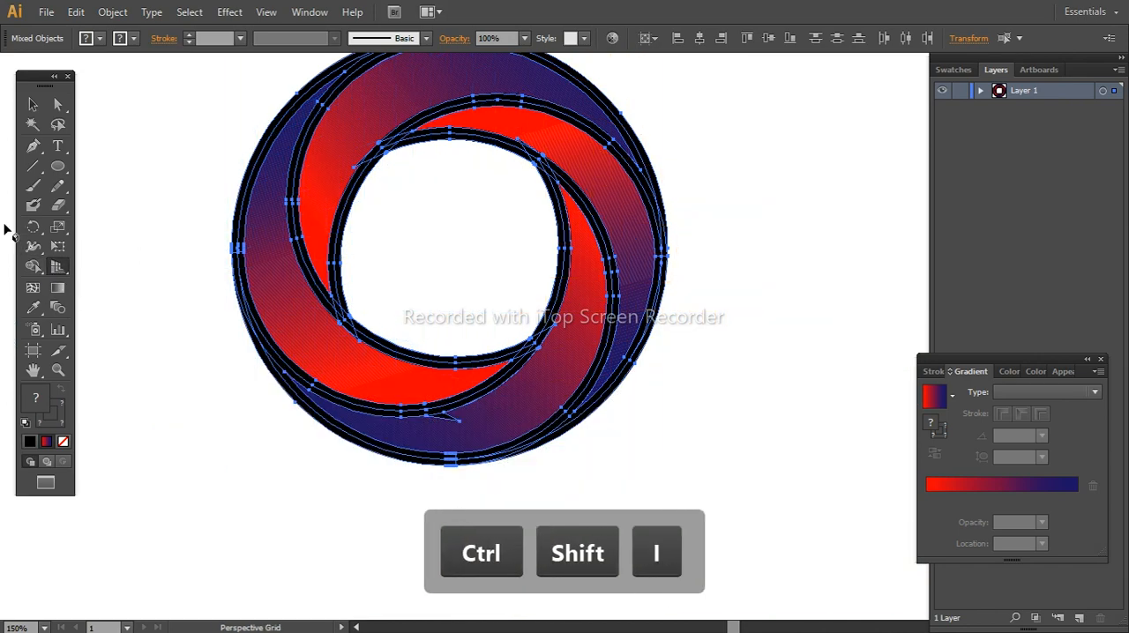
left_click(32, 266)
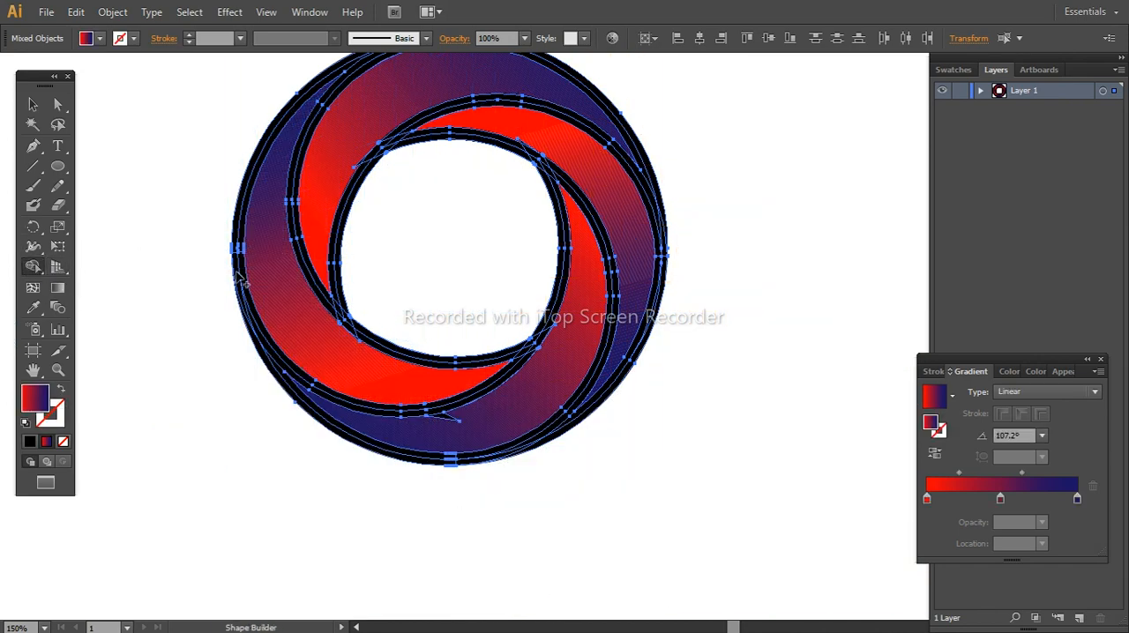
key("alt")
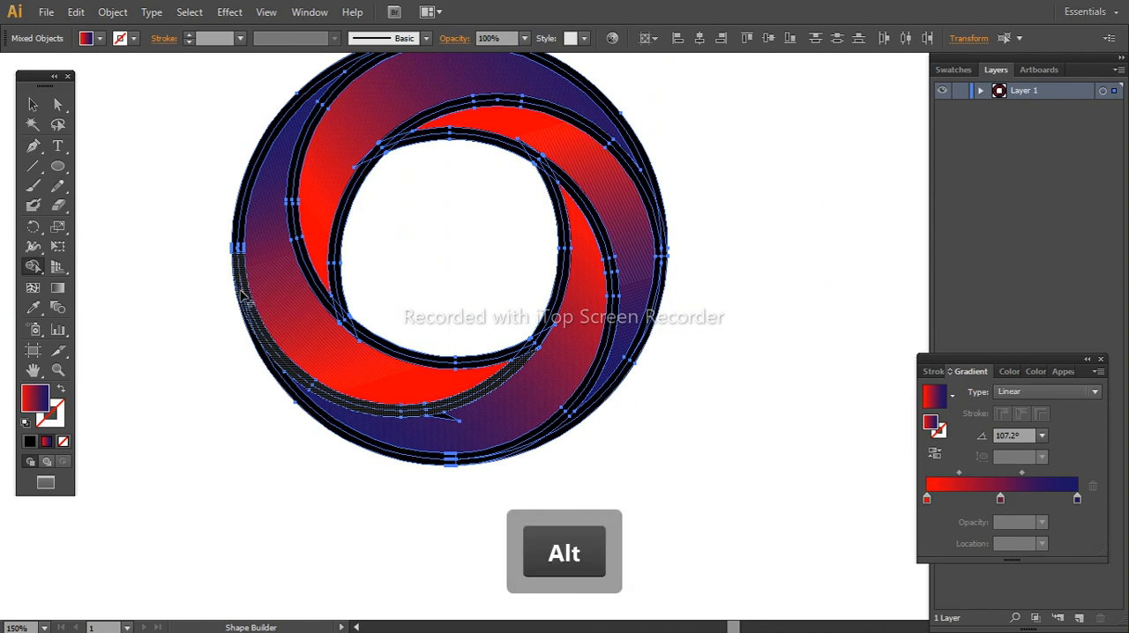
left_click(243, 296, "alt")
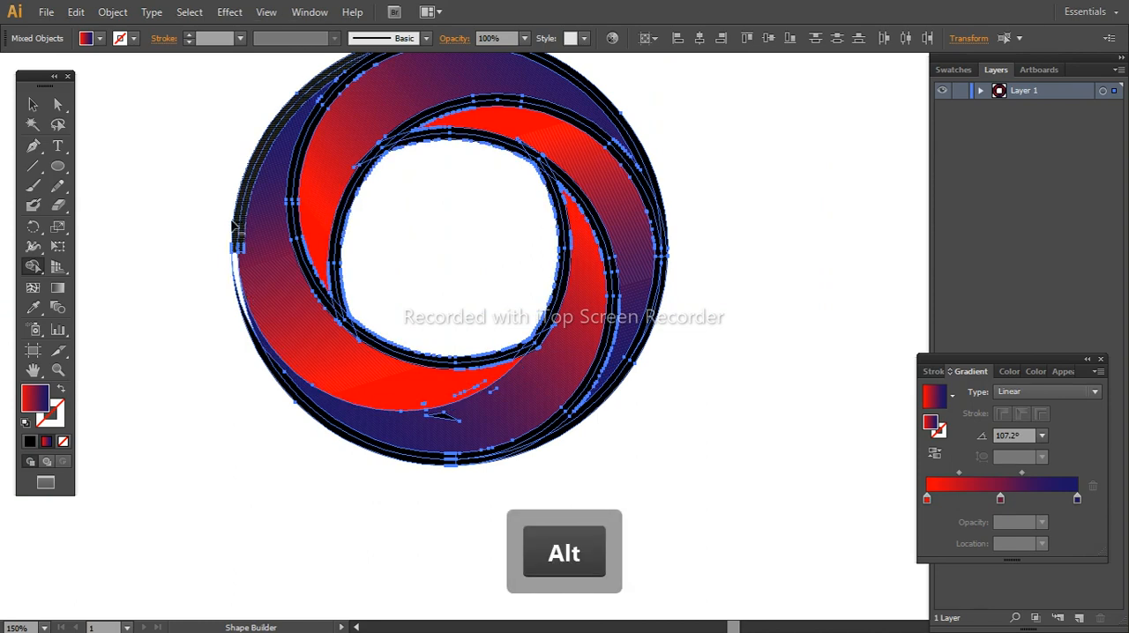
left_click(302, 238, "alt")
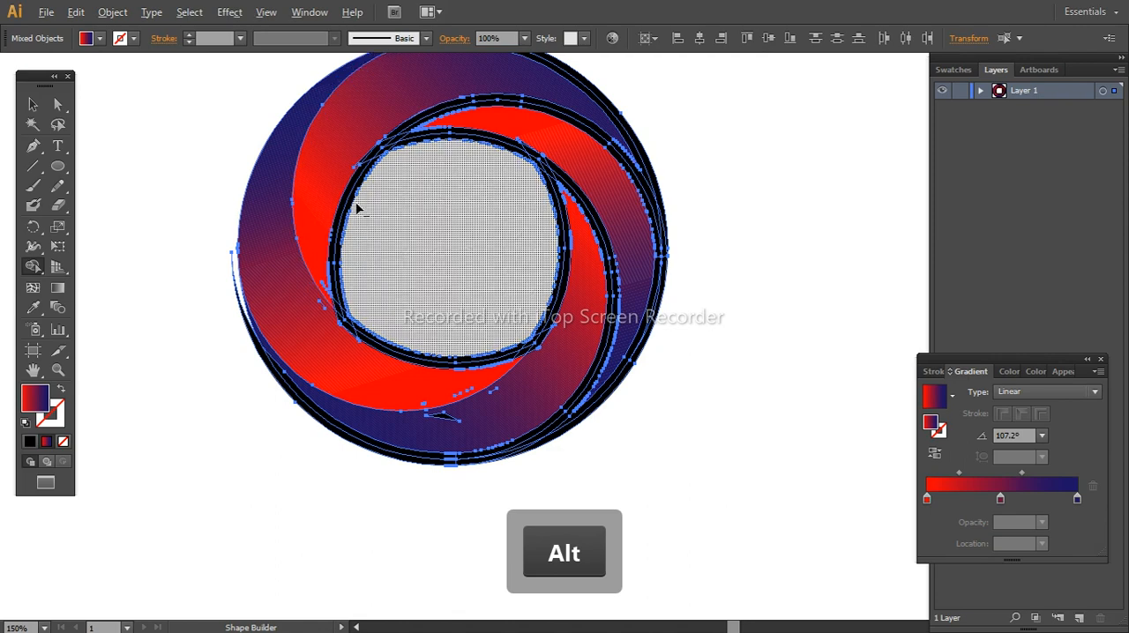
Remove the black outlines along the central hole's left and right edges and around the right-hand blades with the Shape Builder
left_click(356, 206, "alt")
left_click(355, 206, "alt")
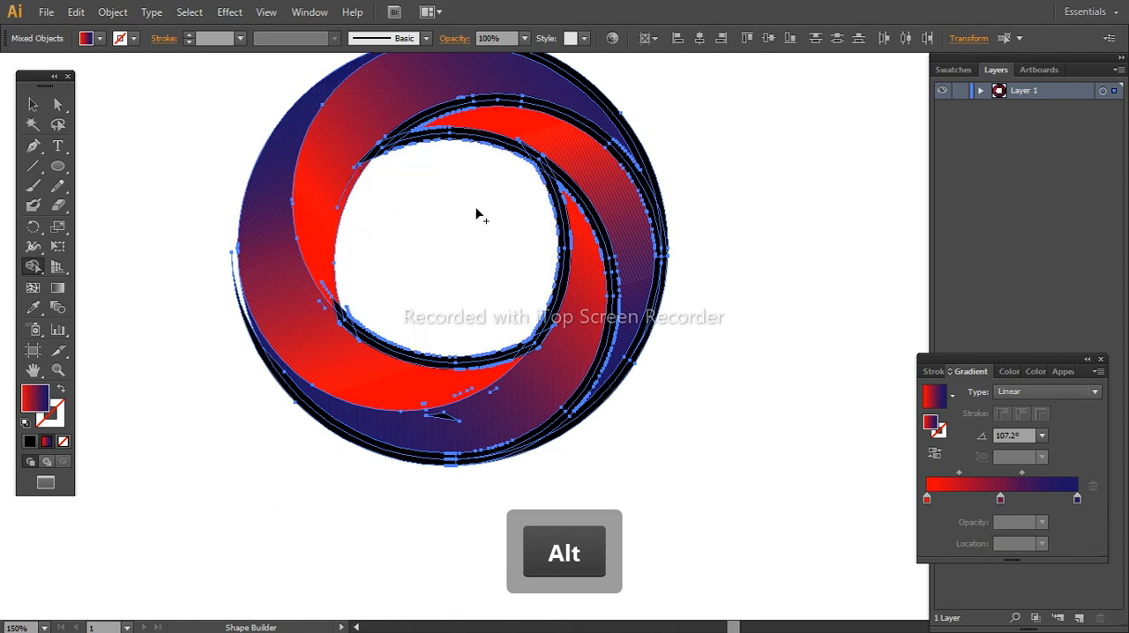
left_click(566, 257, "alt")
left_click(615, 286, "alt")
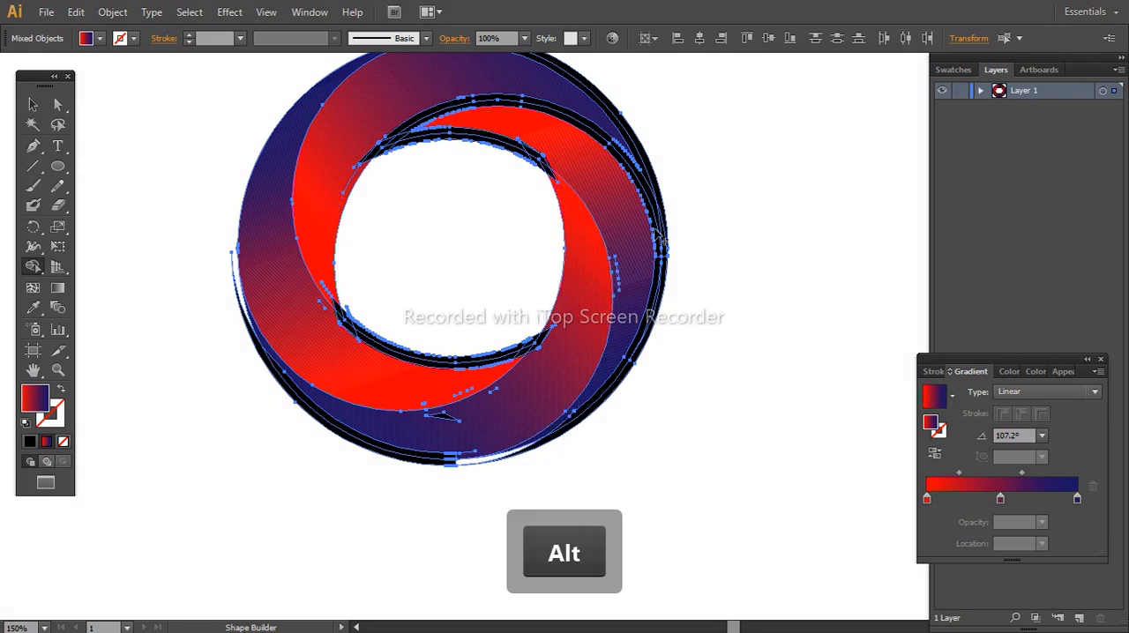
left_click(666, 237, "alt")
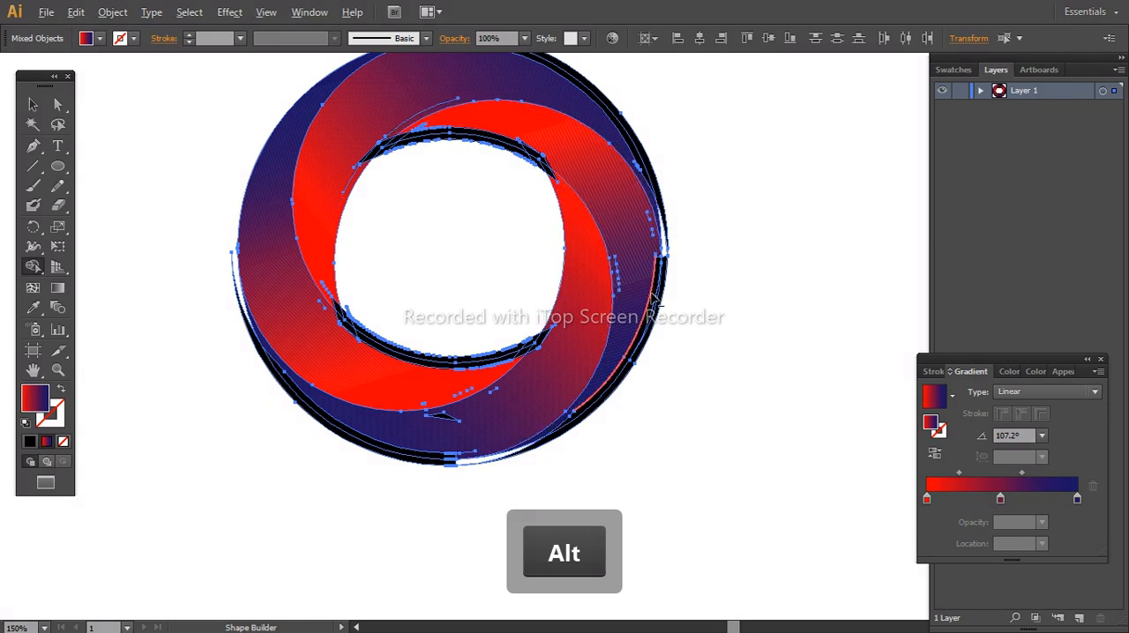
Remove the black outlines from the ring's lower and upper-right outer edges and the hole's lower edge, including the small dark fragments
left_click(422, 470, "alt")
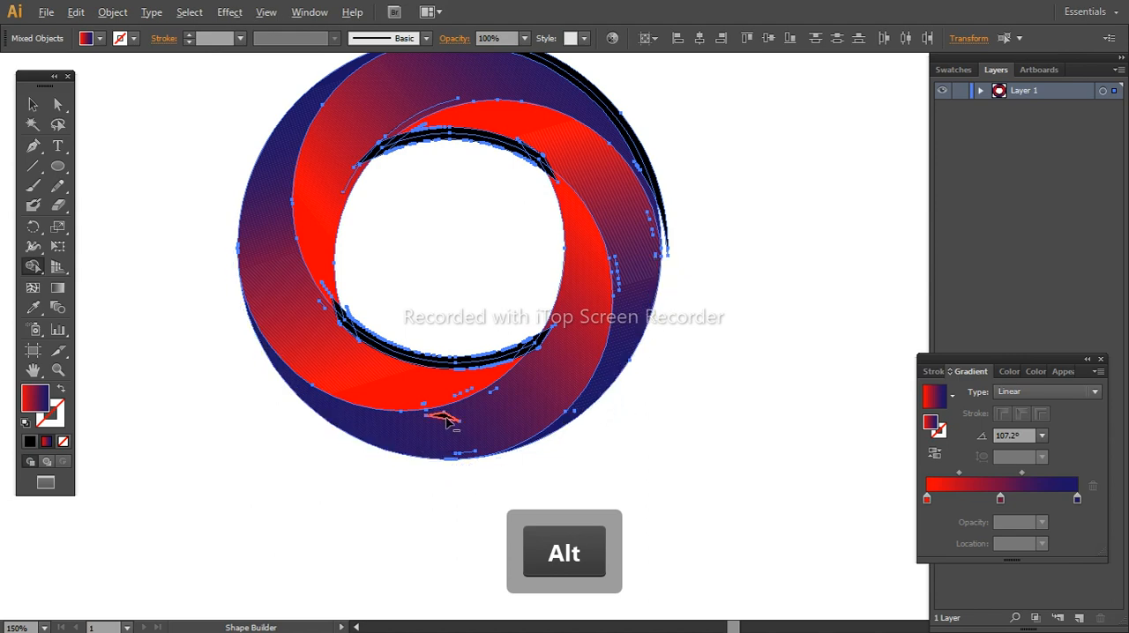
left_click(446, 421, "alt")
left_click(496, 358, "alt")
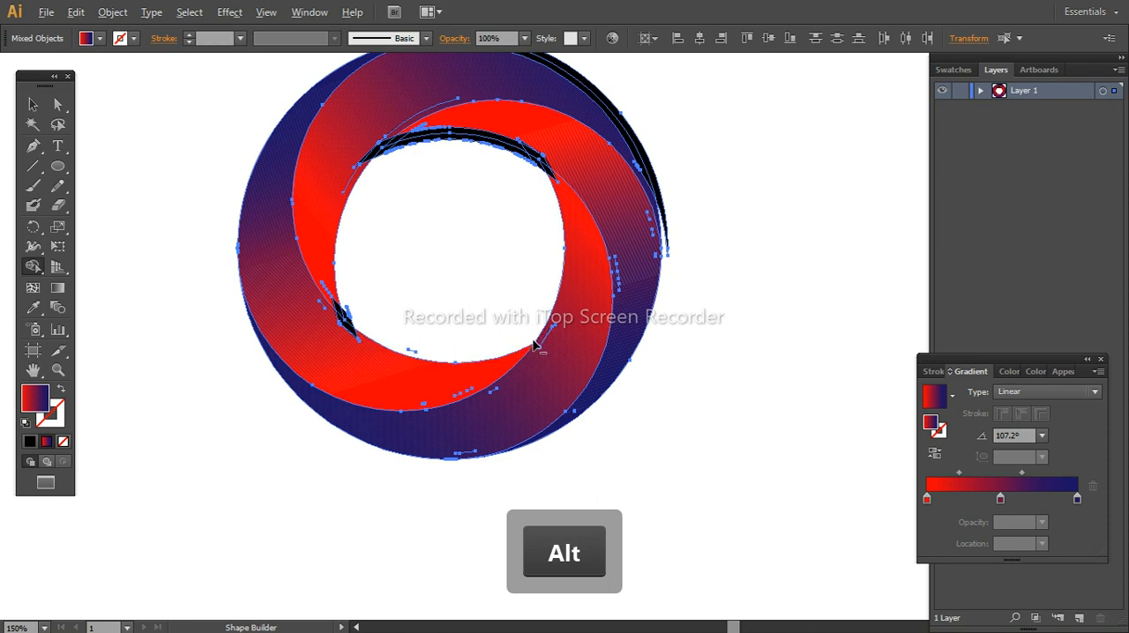
left_click(345, 319, "alt")
left_click(636, 150, "alt")
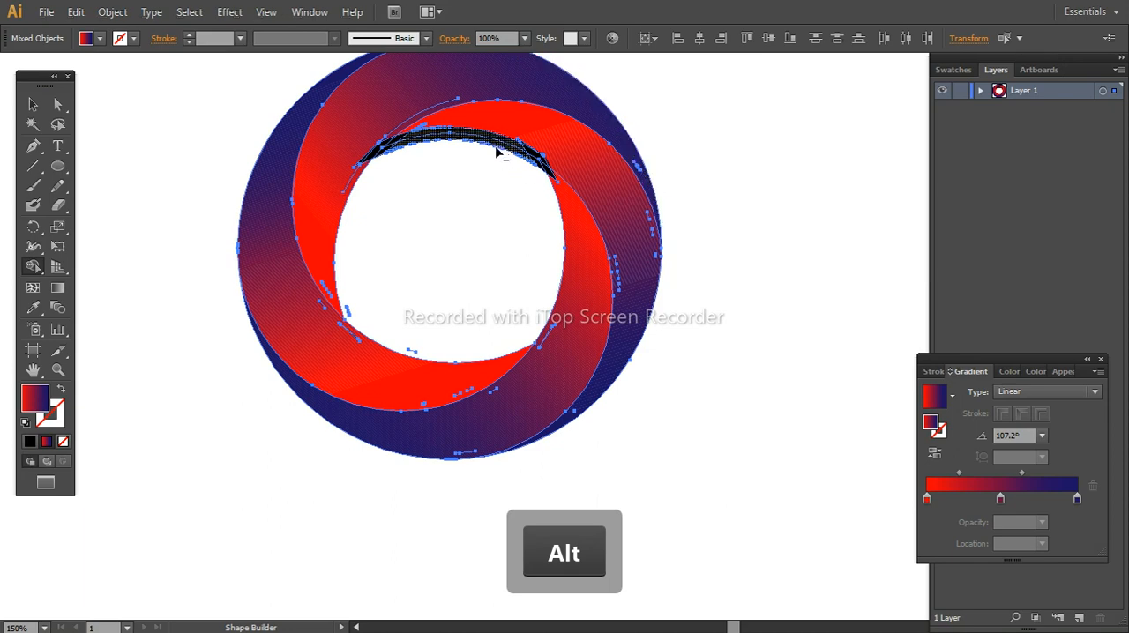
Remove the black outline along the upper edge of the central hole and the dark wedges at its two upper corners
left_click(497, 153, "alt")
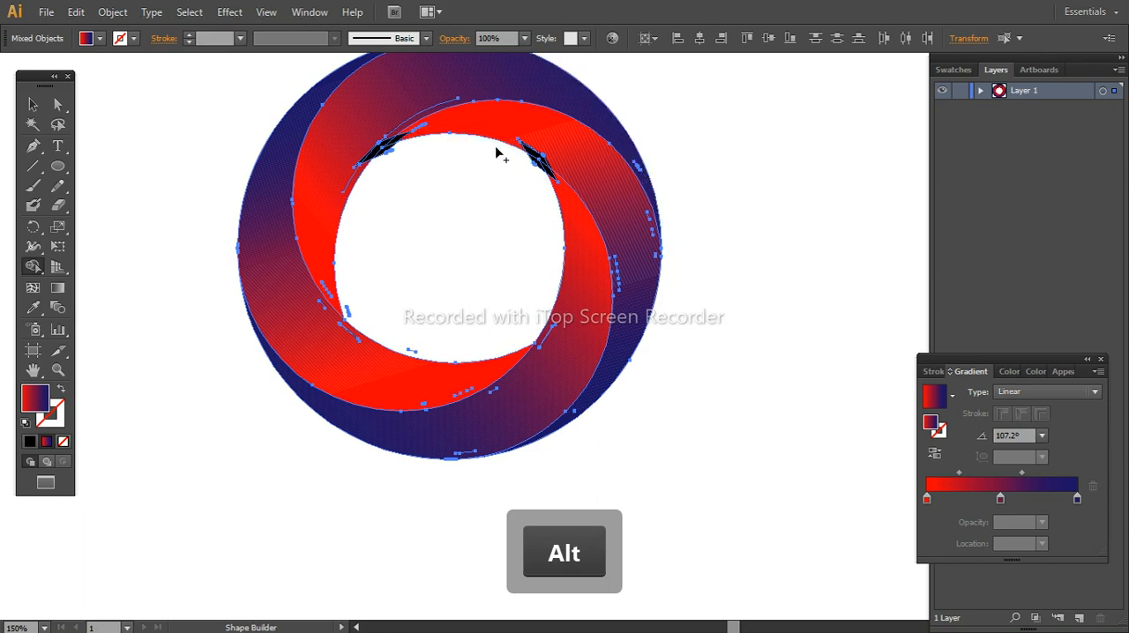
left_click(388, 154, "alt")
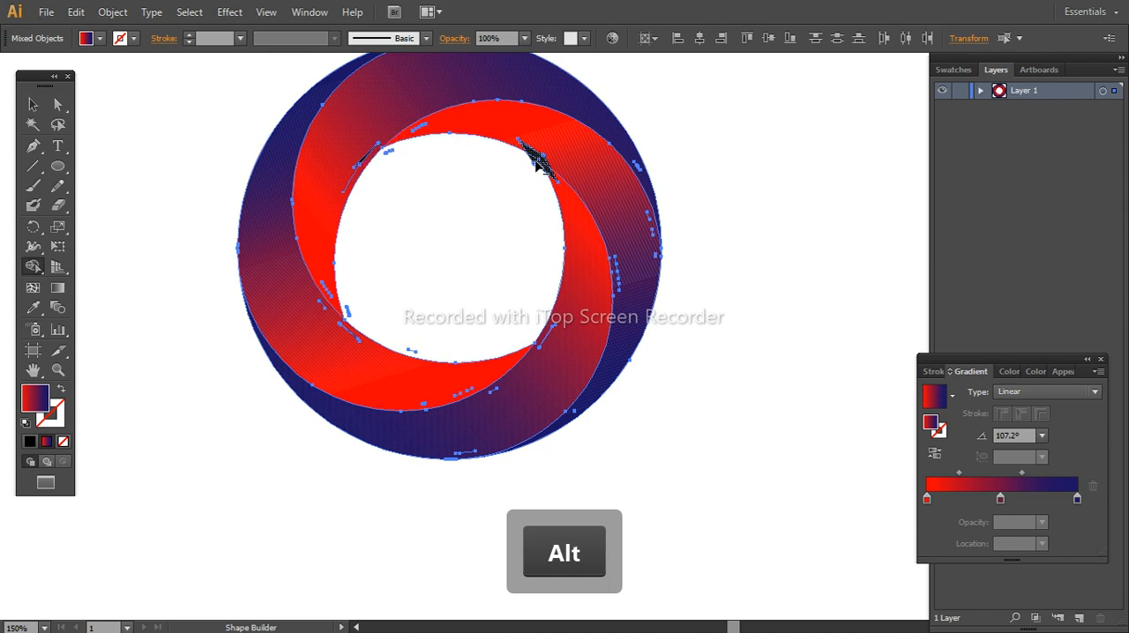
left_click(538, 163, "alt")
left_click_drag(519, 194, 514, 256)
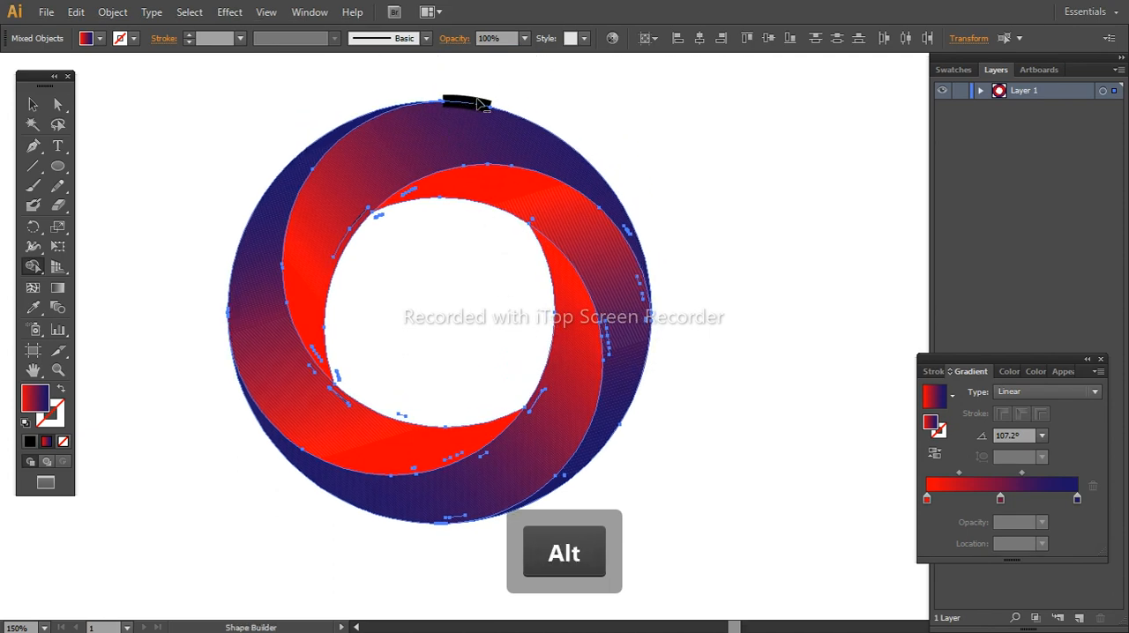
Reselect all the artwork and remove the remaining black block at the top of the ring with the Shape Builder
left_click(33, 104)
left_click(351, 103)
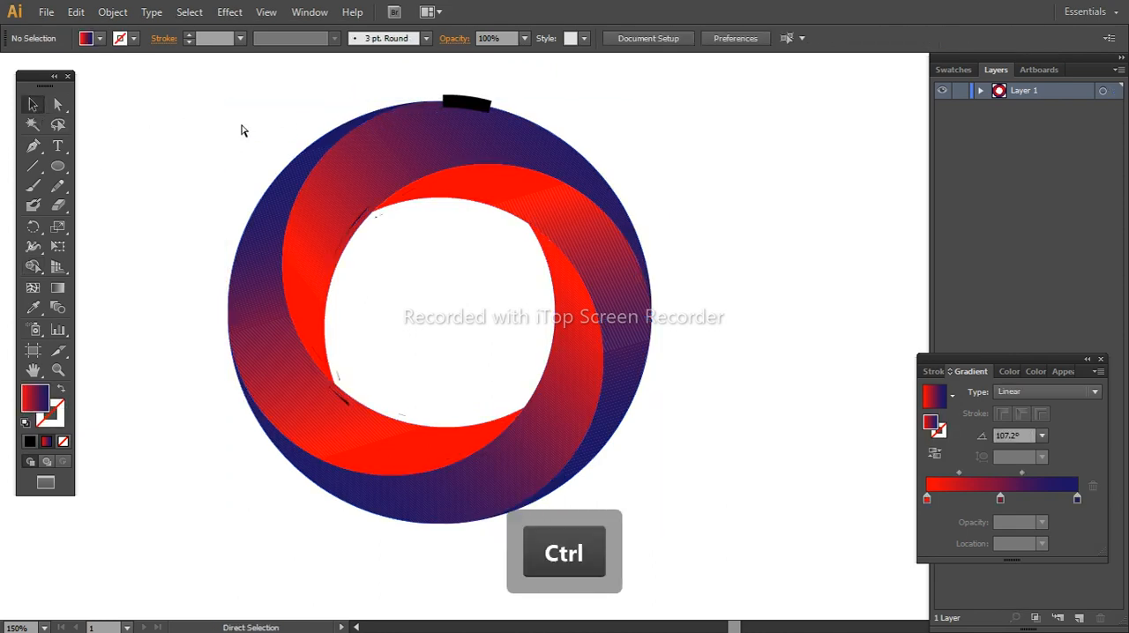
key("ctrl+a")
left_click(33, 266)
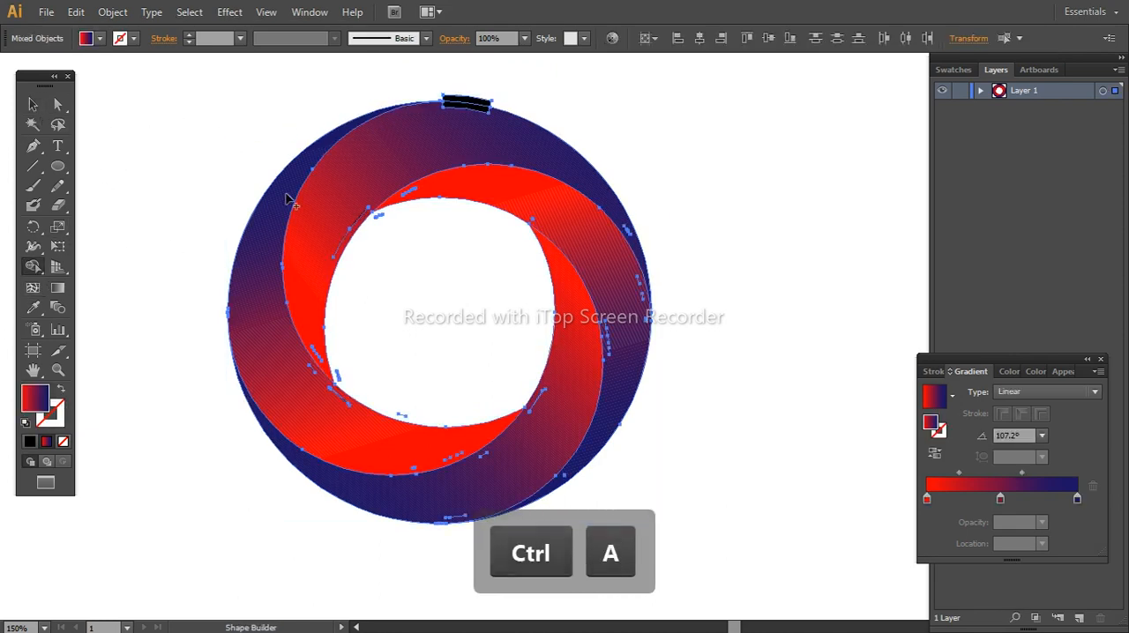
left_click(467, 104, "alt")
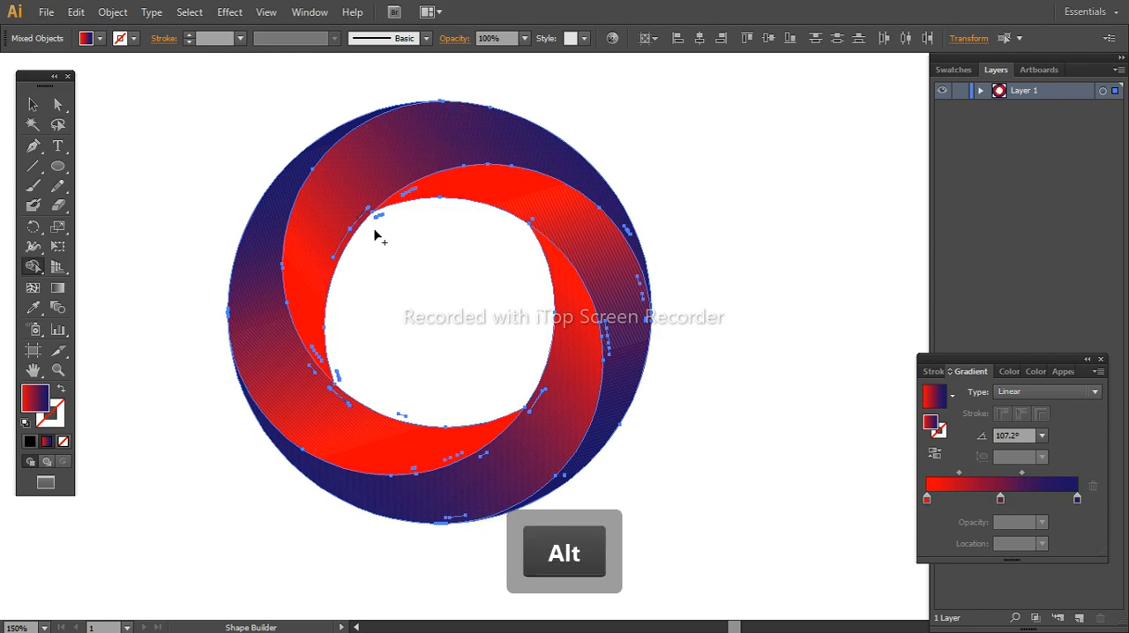
scroll(376, 222, "down", 1)
left_click(33, 104)
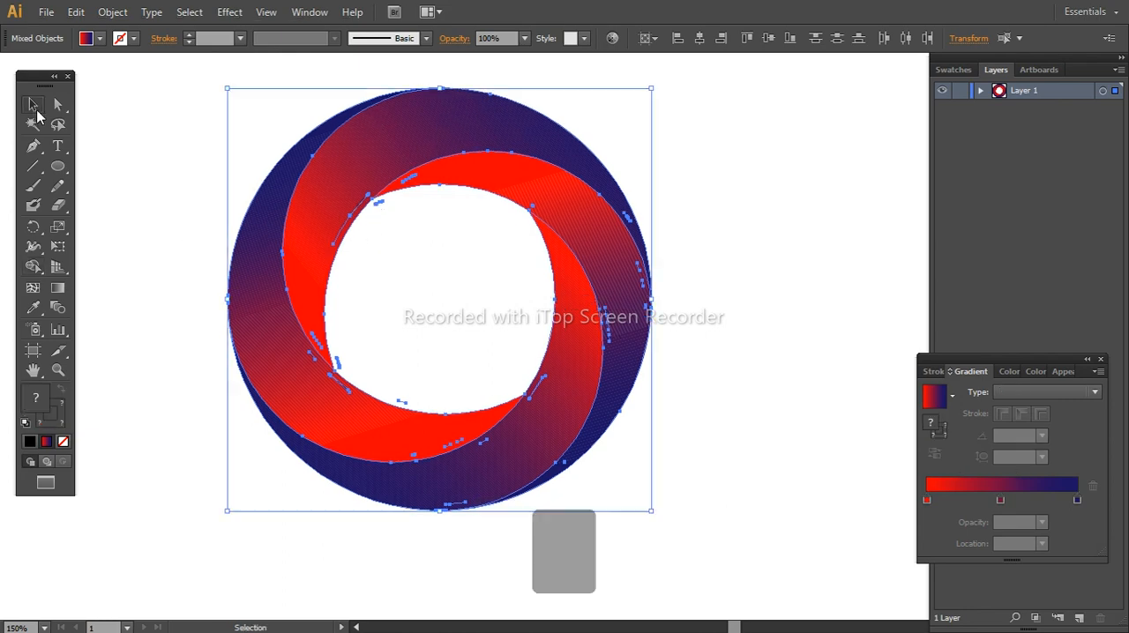
left_click(197, 109)
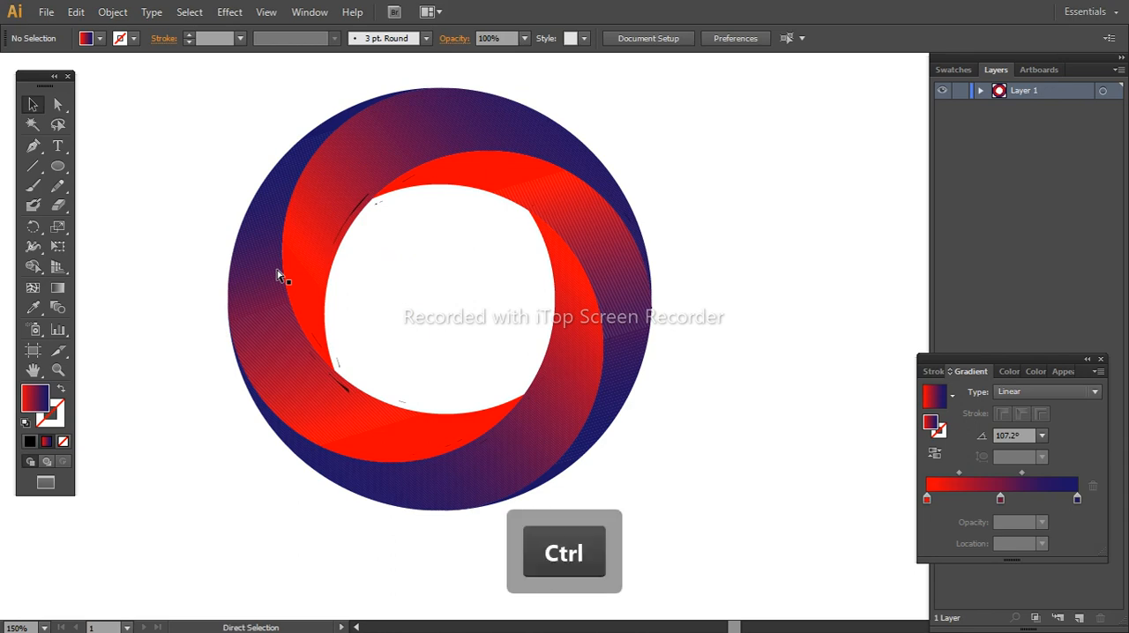
key("ctrl+a")
left_click(254, 290, "shift")
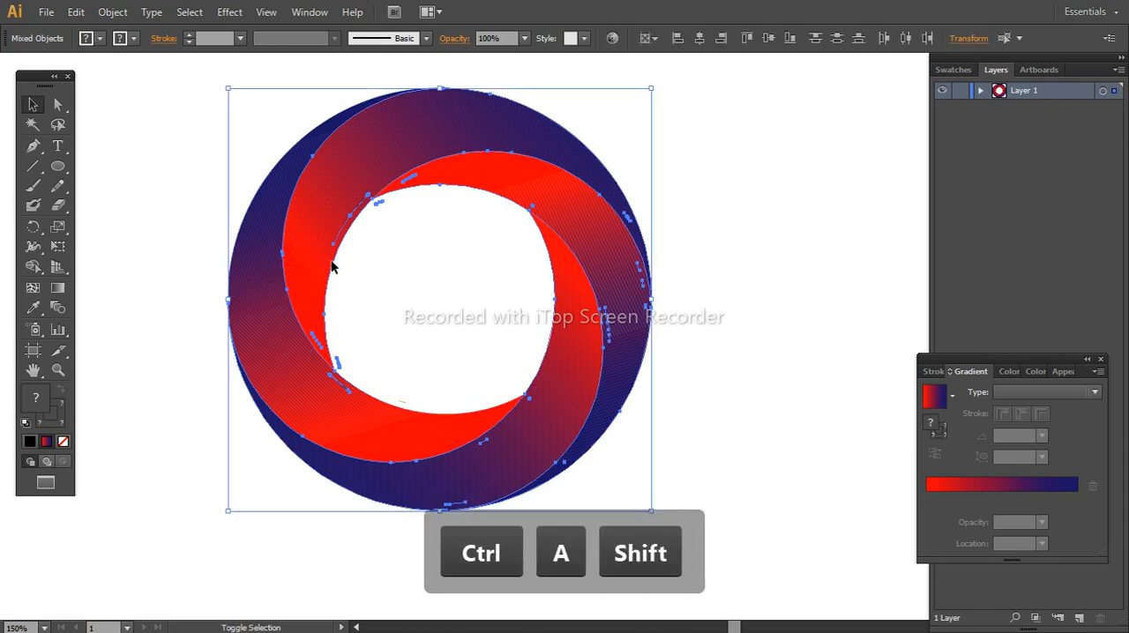
left_click(321, 225, "shift")
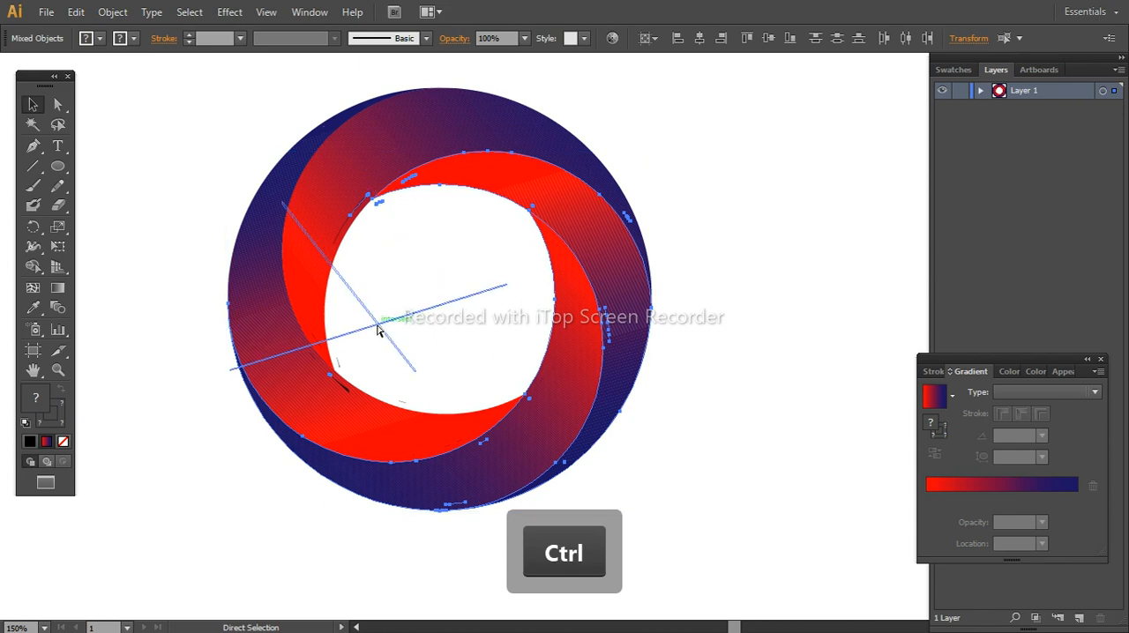
key("ctrl+a")
right_click(270, 306)
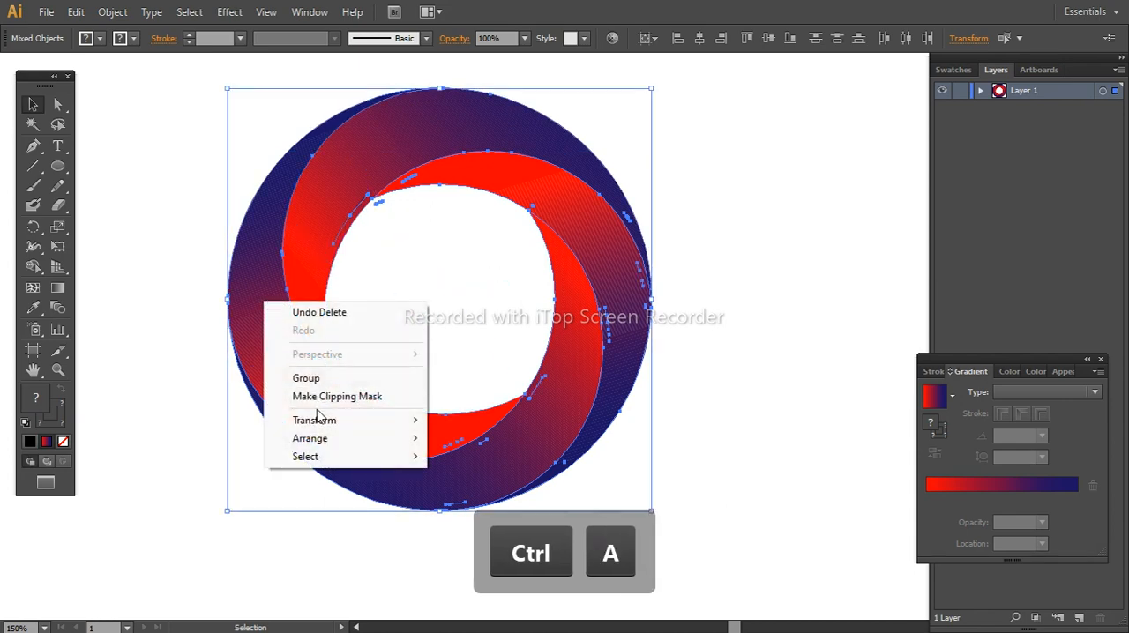
left_click(680, 249)
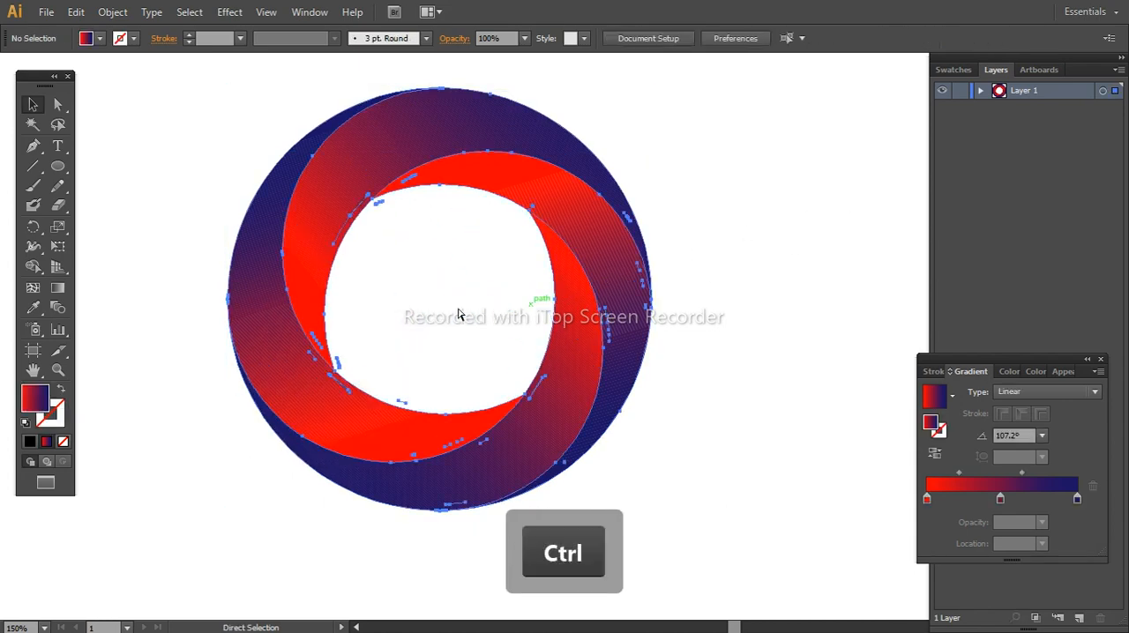
Select everything except the four gradient blades and delete the selected leftover fragments
key("ctrl+a")
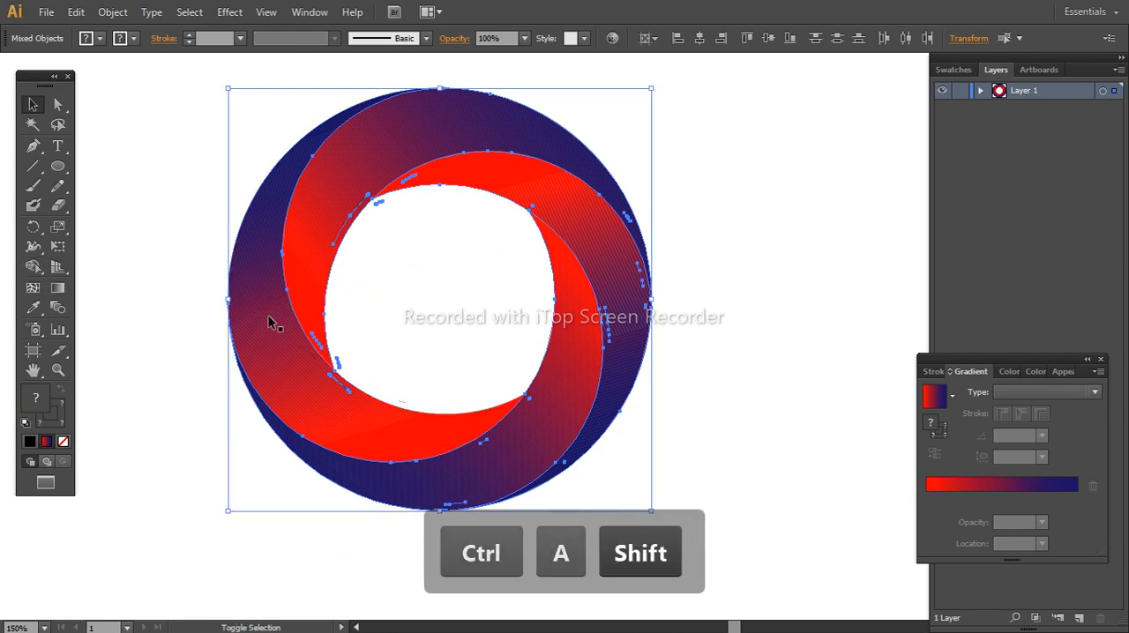
left_click(307, 272, "shift")
left_click(591, 370, "shift")
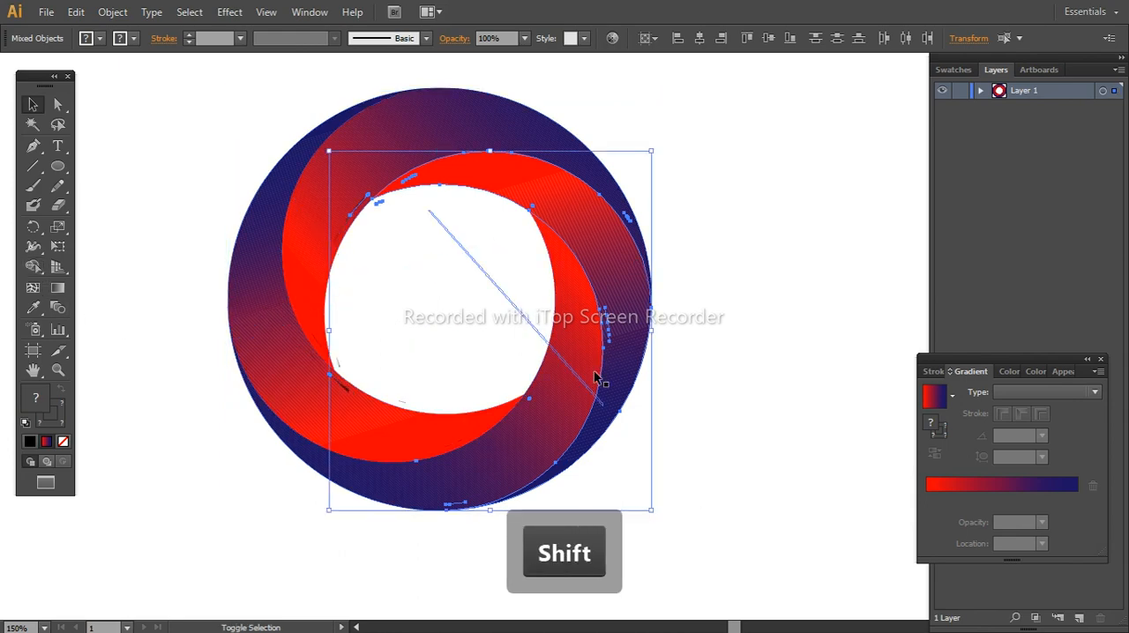
left_click(615, 367, "shift")
left_click(379, 429, "shift")
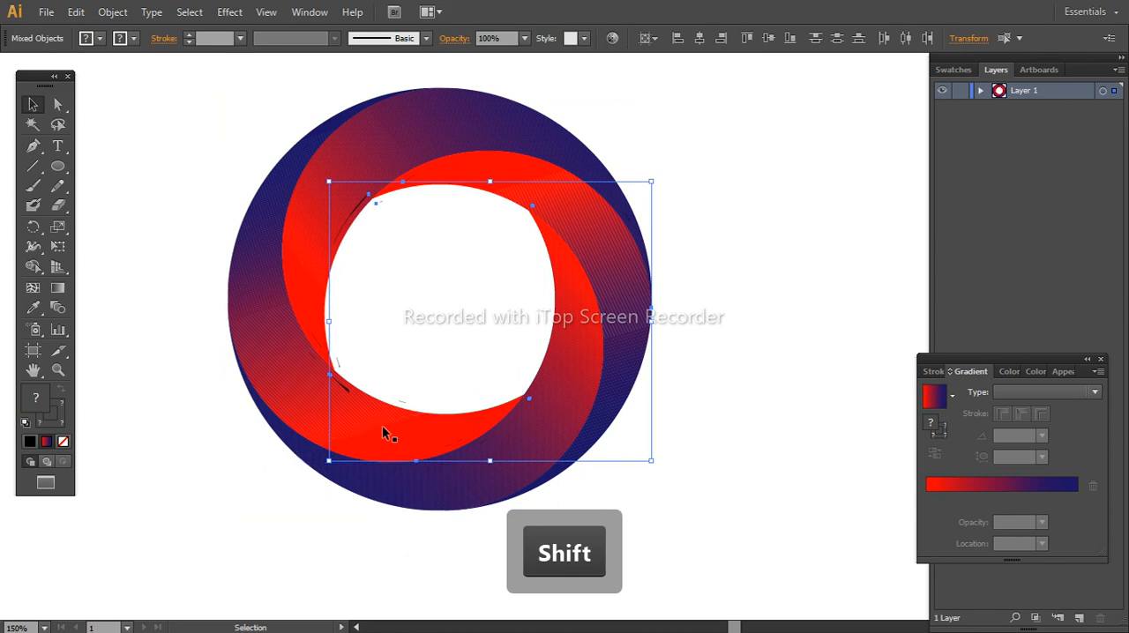
key("Delete")
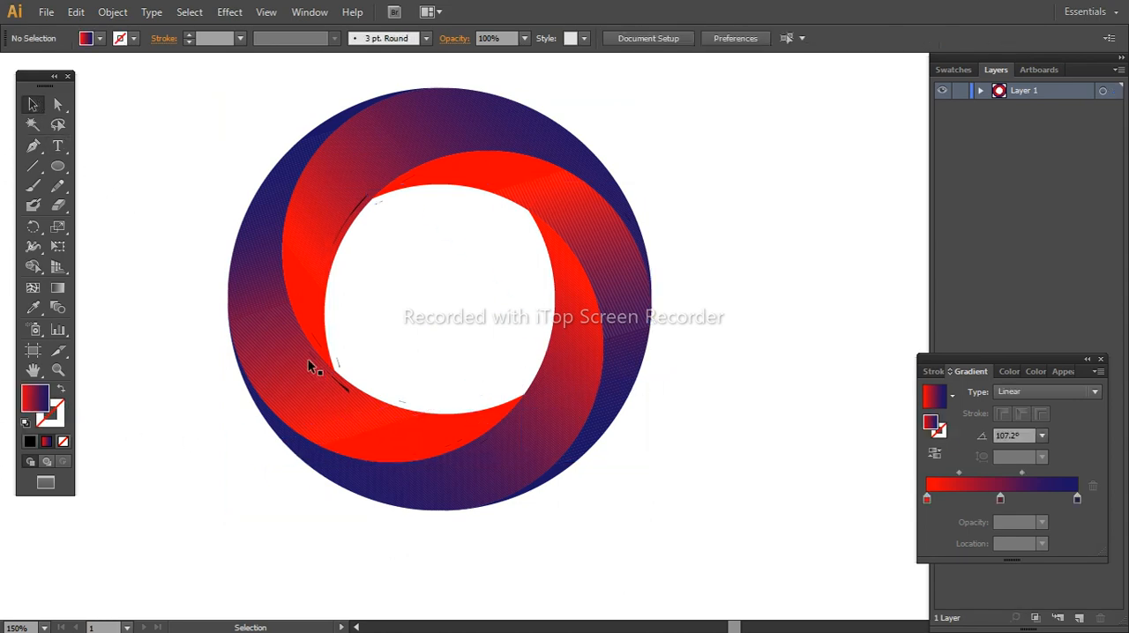
Select all the artwork and erase the dark slivers along the left inner edge of the ring with the Shape Builder
key("ctrl+space")
left_click(361, 403)
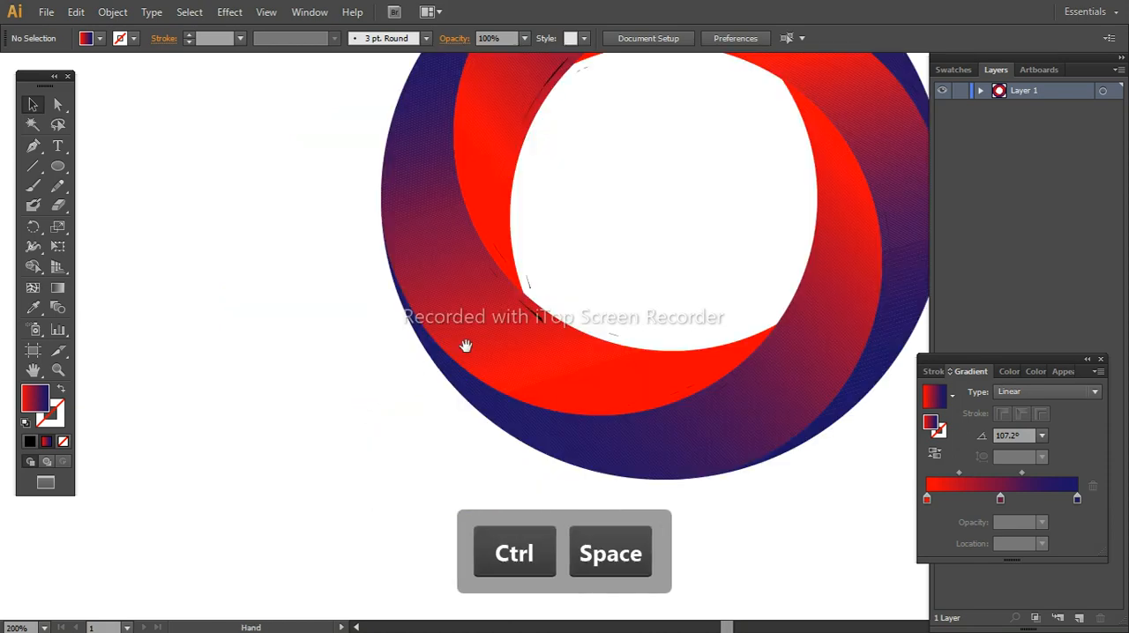
left_click_drag(465, 346, 340, 421)
key("ctrl+a")
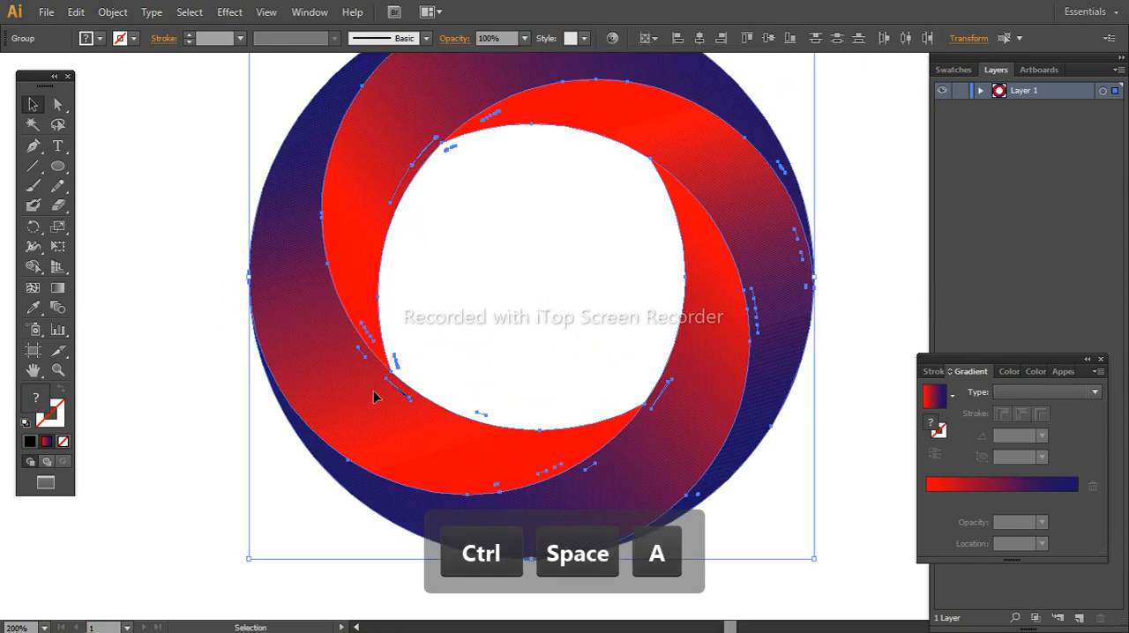
key("shift+period")
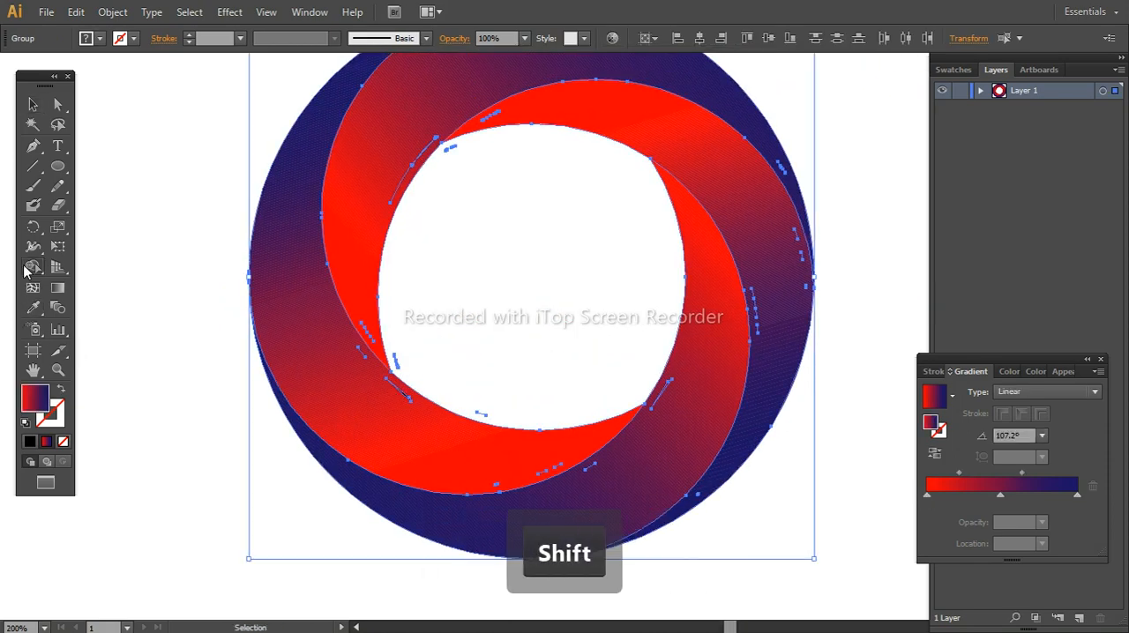
left_click(31, 267)
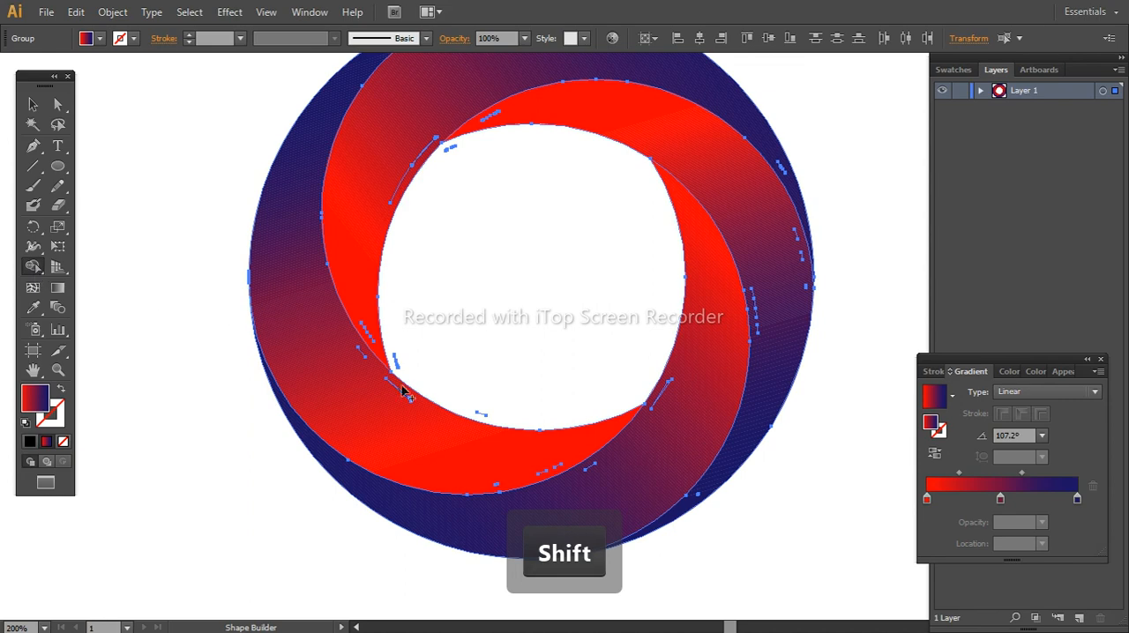
left_click(376, 346, "alt")
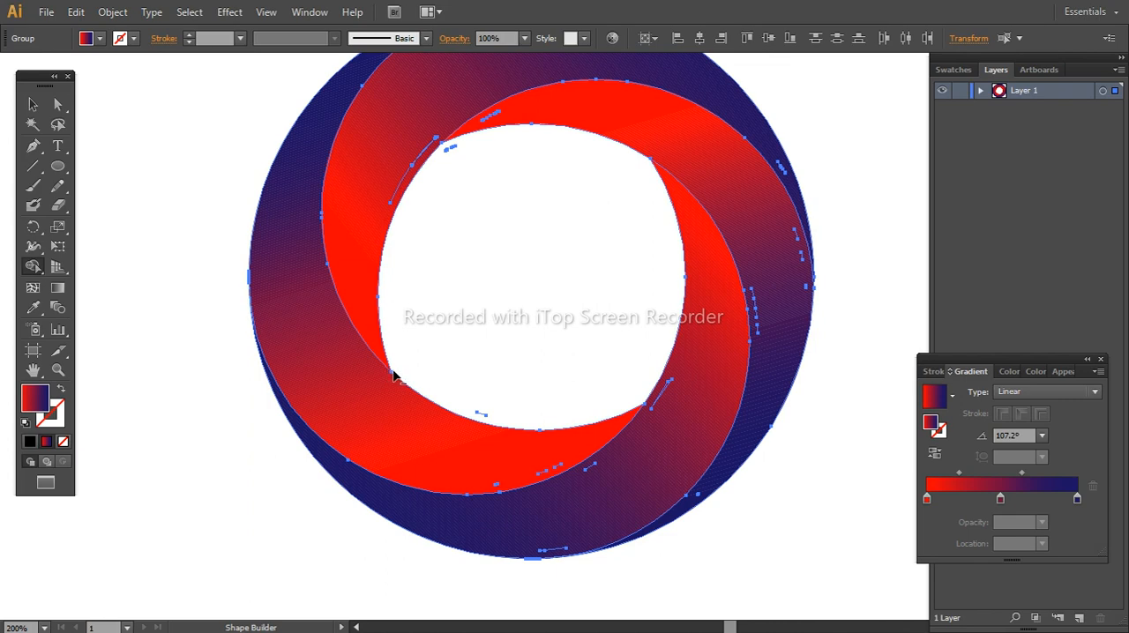
left_click(405, 180, "alt")
left_click(32, 104)
key("ctrl+a")
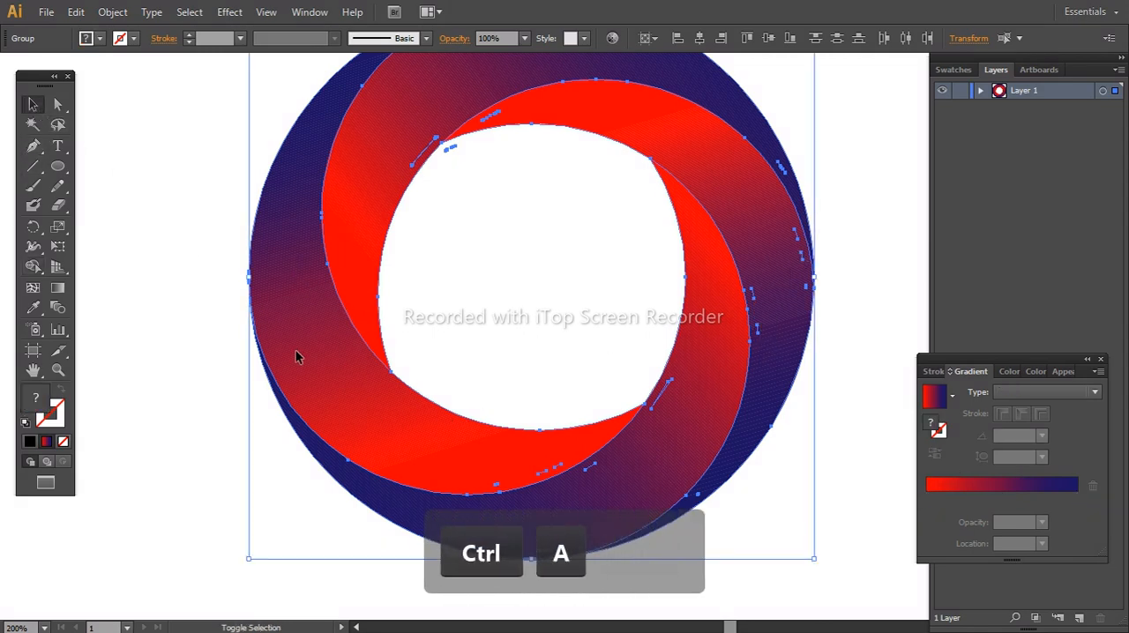
left_click(359, 221, "shift")
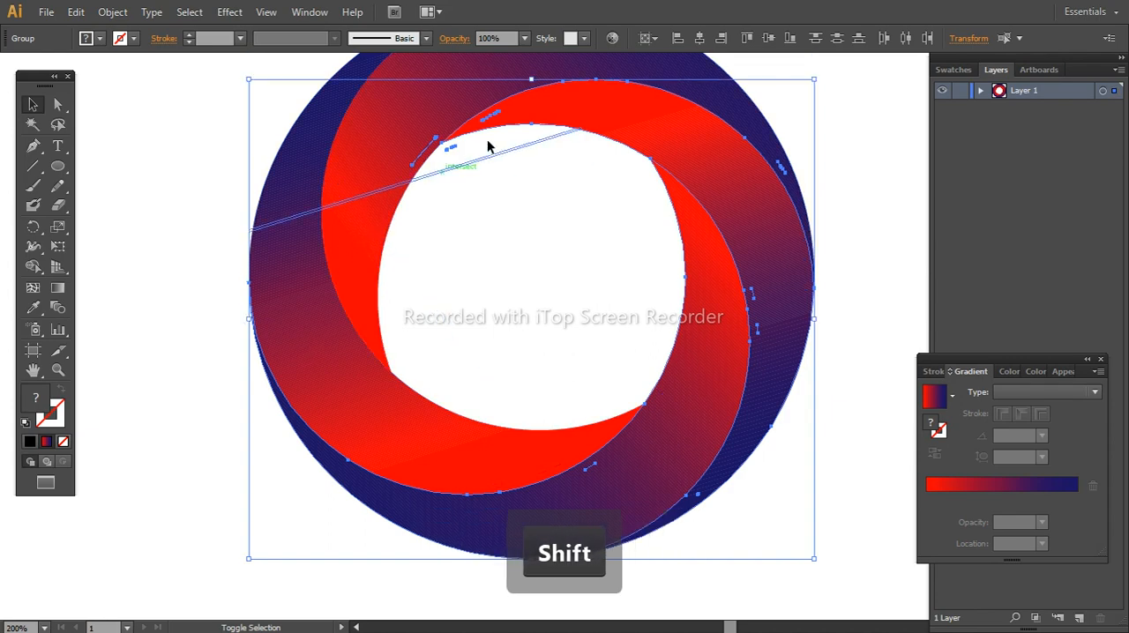
left_click(598, 102, "shift")
left_click(692, 402, "shift")
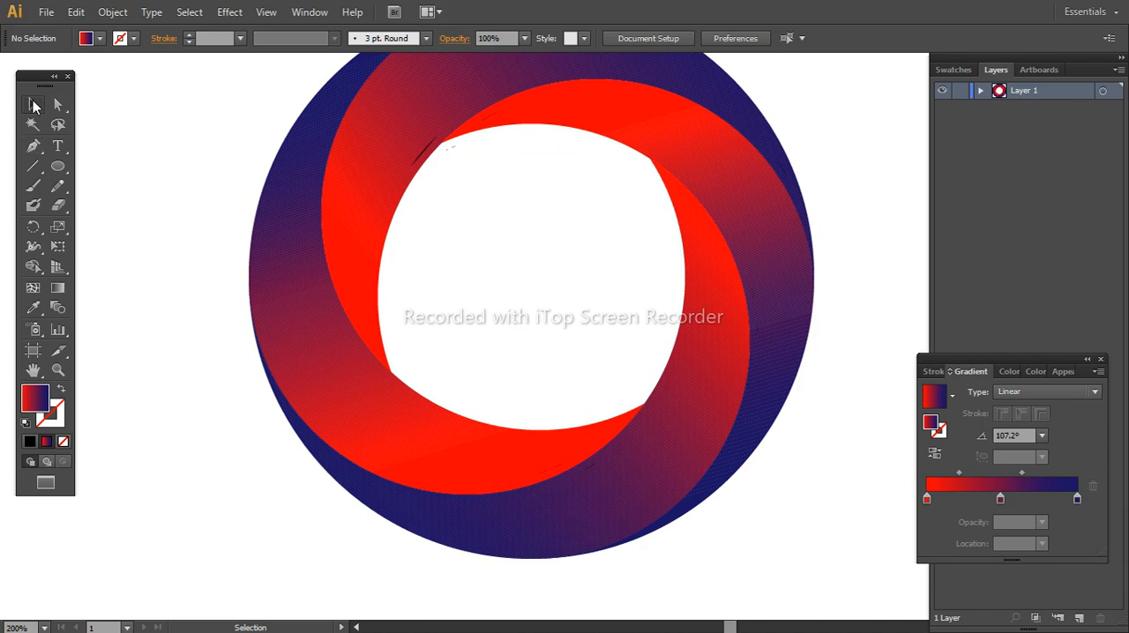
key("ctrl+space")
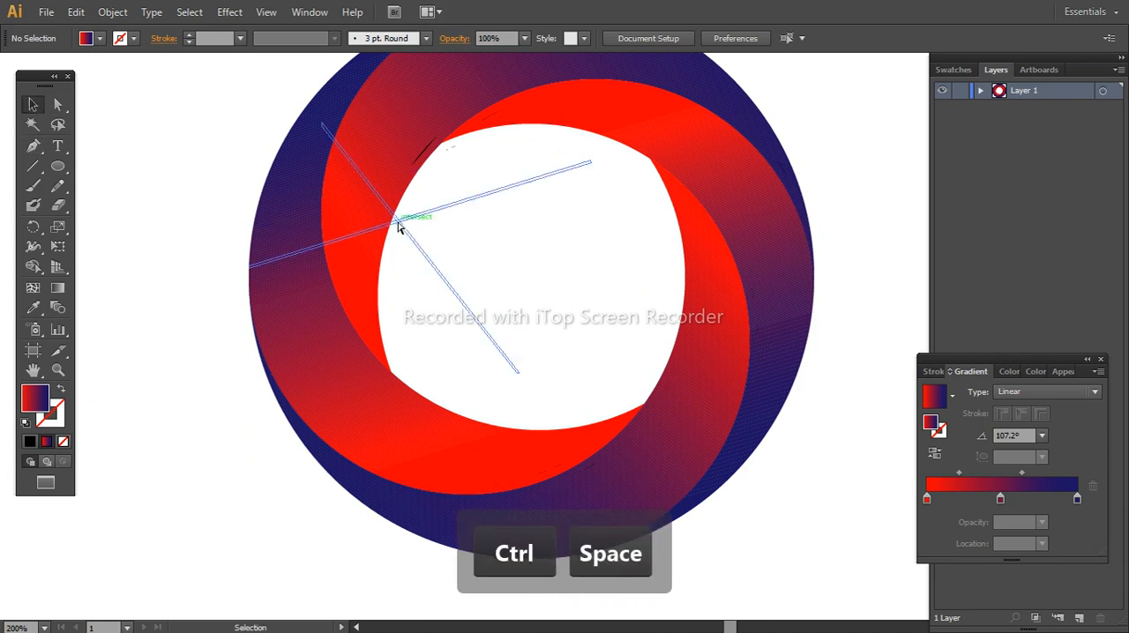
Select all the artwork and erase the dark slivers around the upper-left corner of the central hole with the Shape Builder
key("ctrl+a")
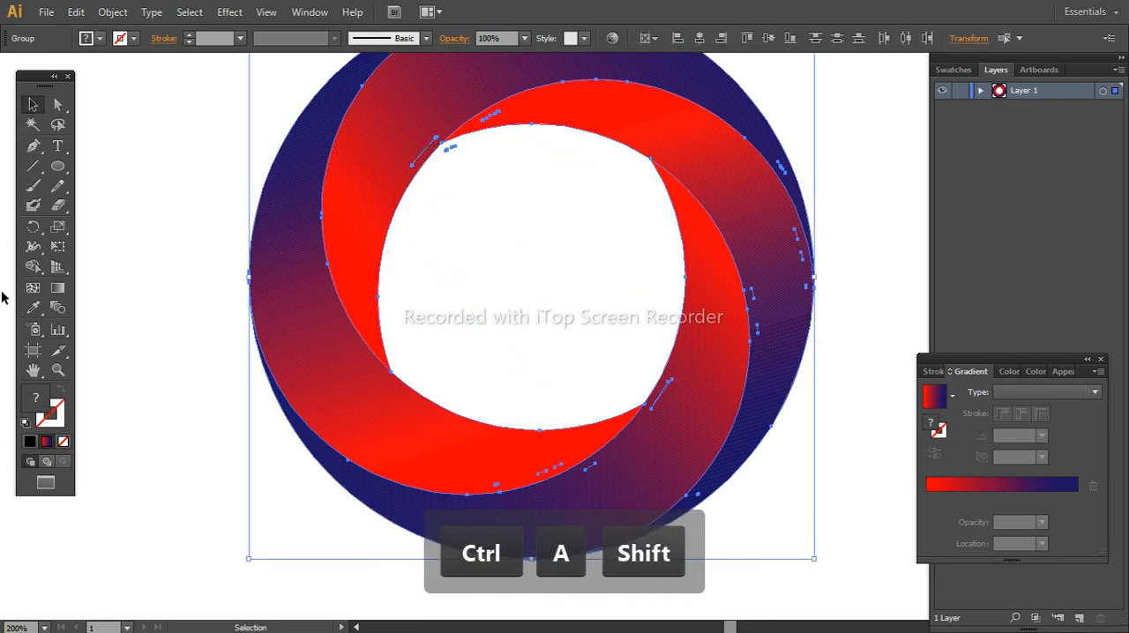
left_click(33, 268)
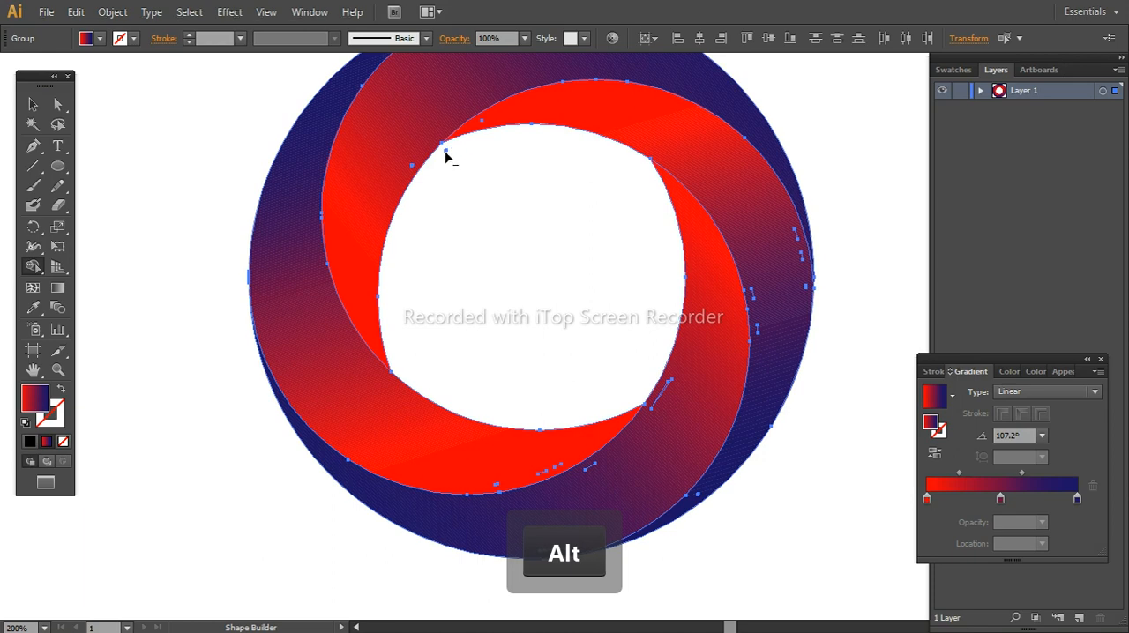
left_click(32, 105)
left_click(144, 213)
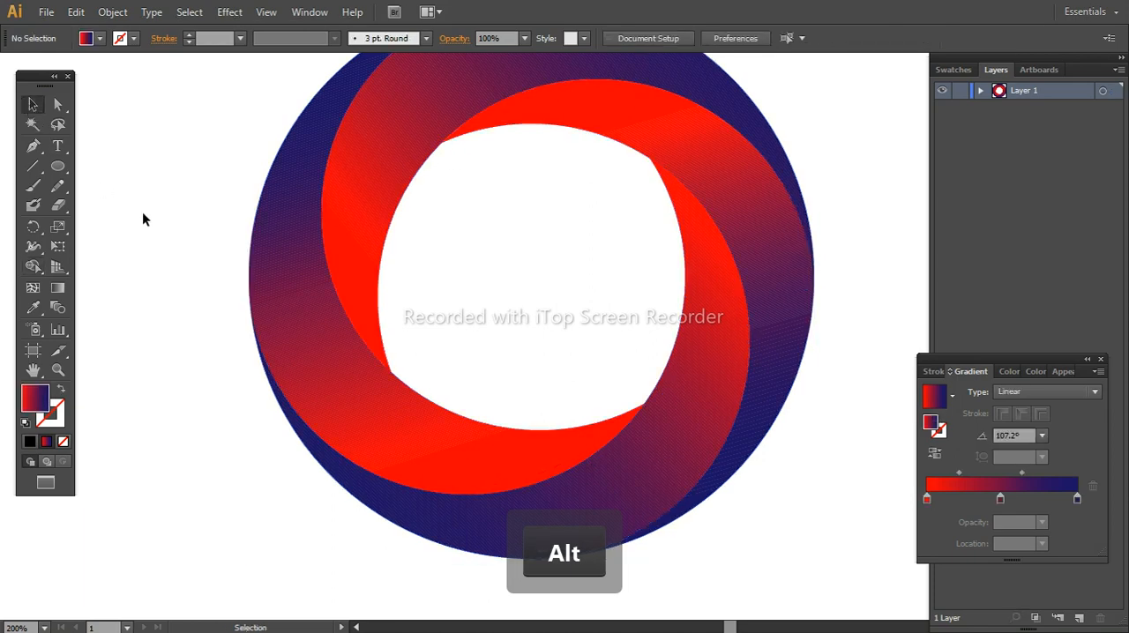
Examine the whole ring on the artboard for leftover outline fragments
key("ctrl+space")
left_click(339, 267, "ctrl+alt")
left_click_drag(594, 328, 362, 320)
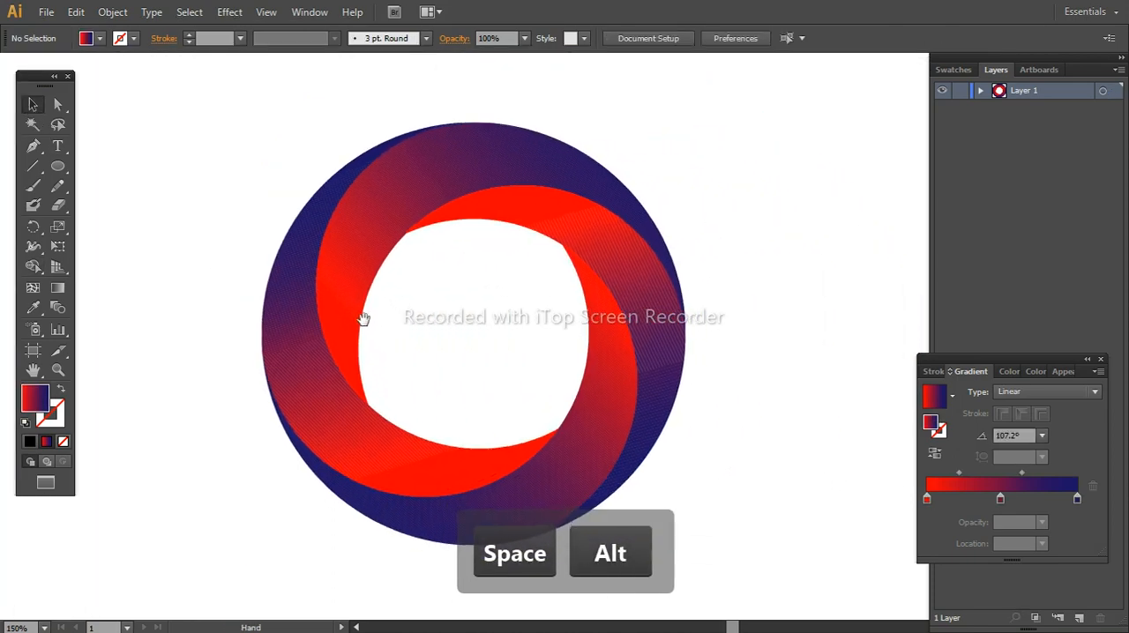
left_click(406, 318, "ctrl+alt")
left_click_drag(520, 350, 323, 329)
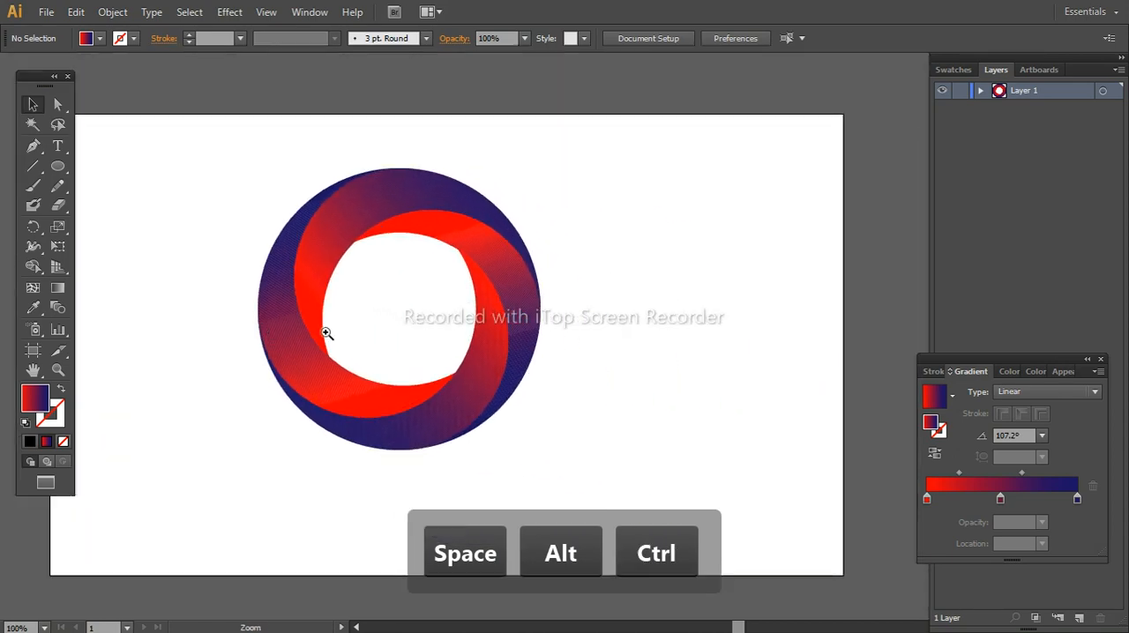
left_click_drag(505, 333, 400, 366)
left_click(394, 324, "ctrl+alt")
left_click(394, 323, "ctrl+alt")
left_click(395, 324, "ctrl+alt")
left_click(394, 324, "ctrl+alt")
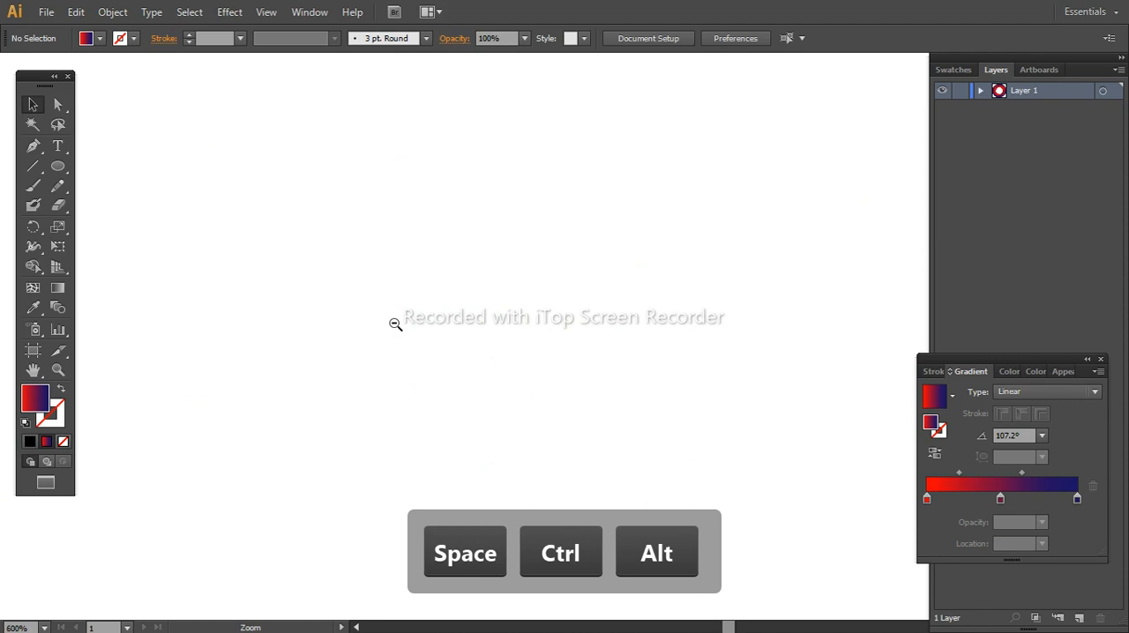
left_click(394, 323, "ctrl+alt")
left_click(394, 323, "ctrl+alt")
left_click(394, 323, "ctrl+alt")
left_click(394, 323, "ctrl+alt")
left_click(394, 323, "ctrl+alt")
left_click_drag(518, 302, 58, 247)
left_click(465, 317, "ctrl")
left_click(564, 323, "ctrl")
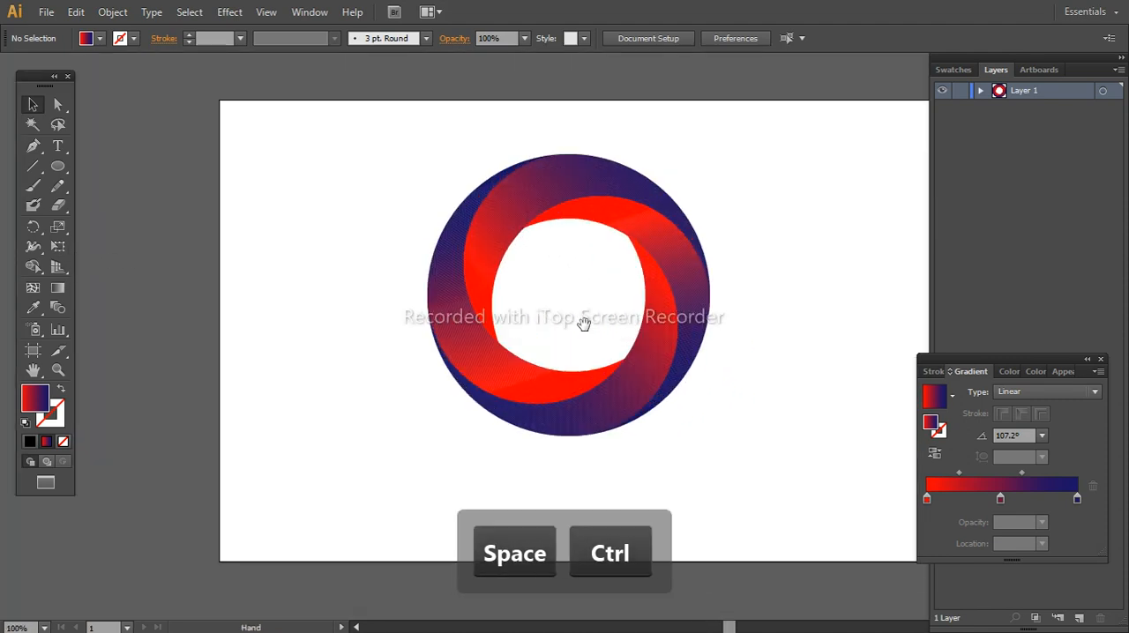
left_click_drag(585, 322, 470, 313)
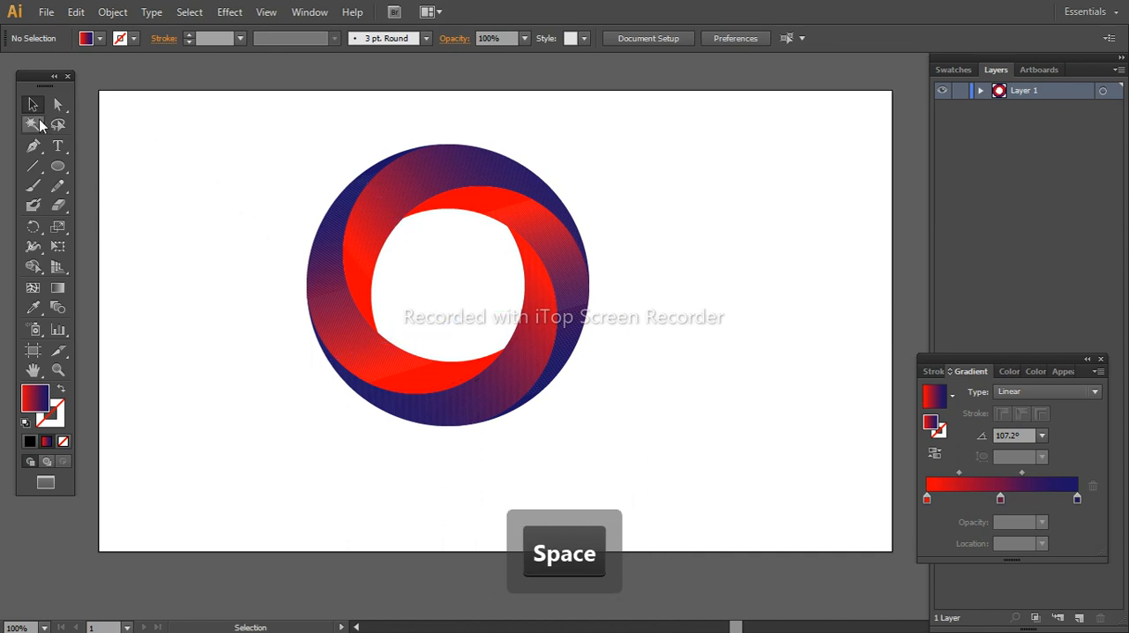
Group all parts of the ring and centre the group horizontally and vertically on the artboard
left_click_drag(233, 115, 589, 371)
right_click(587, 371)
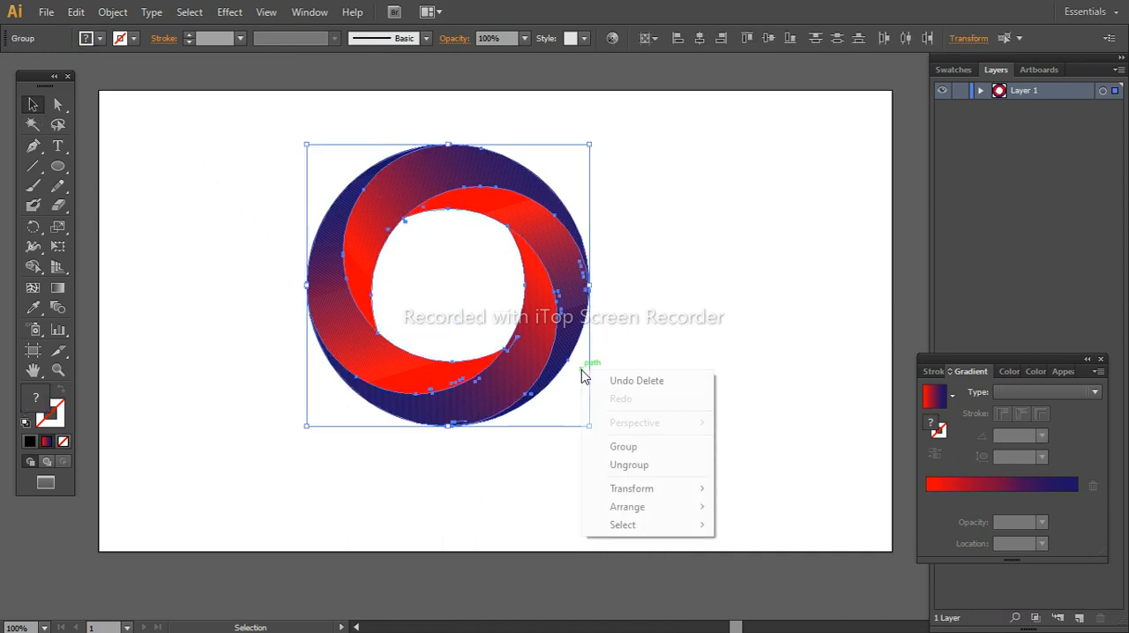
left_click(626, 452)
left_click(670, 353)
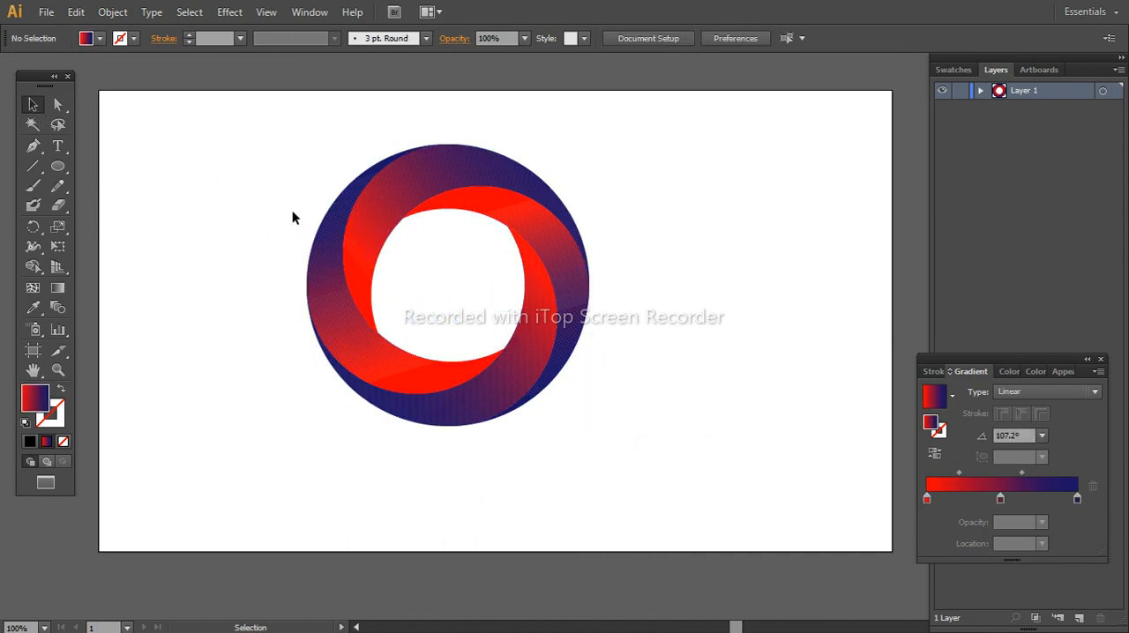
left_click_drag(292, 211, 419, 282)
left_click(699, 38)
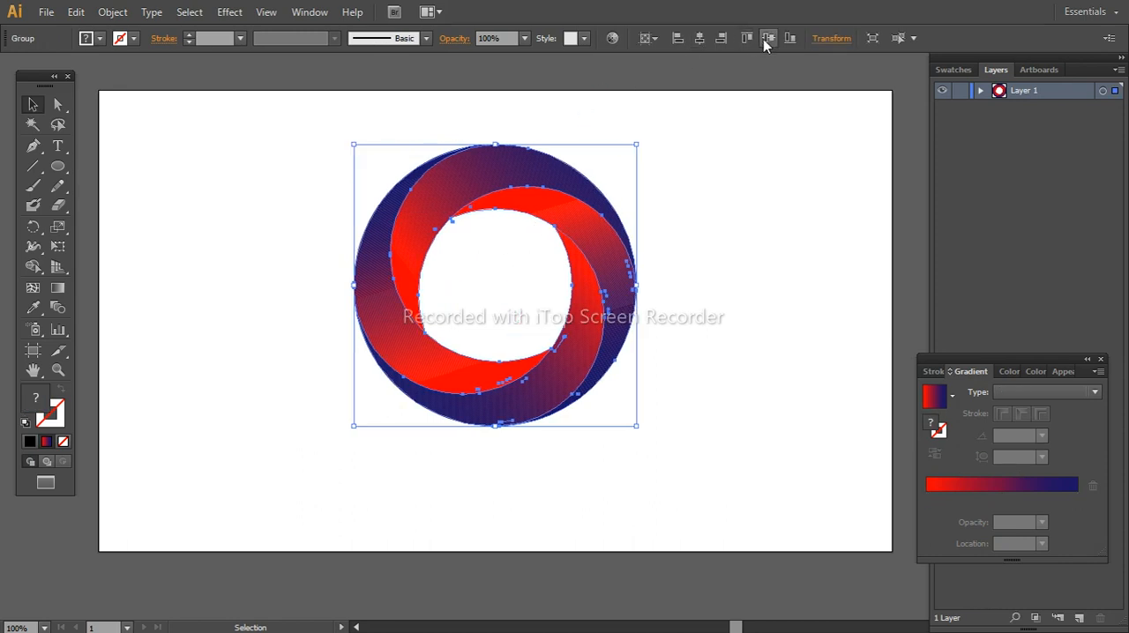
left_click(768, 38)
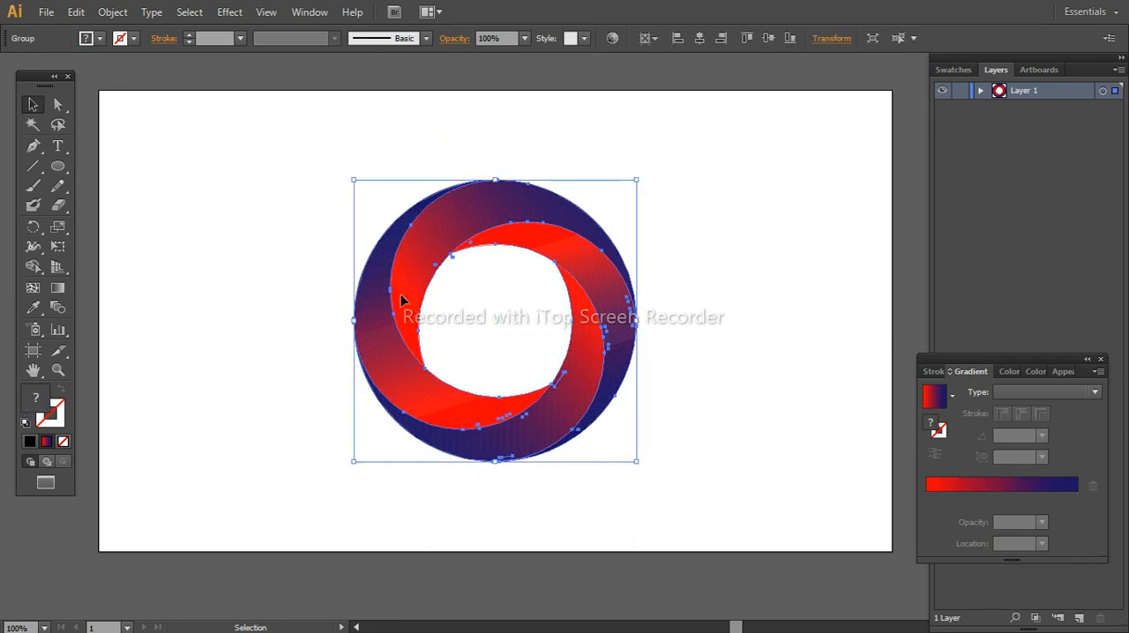
Duplicate the ring to the right, scale the copy down proportionally, and place it overlapping the large ring's right edge
key("alt")
left_click_drag(415, 307, 618, 302)
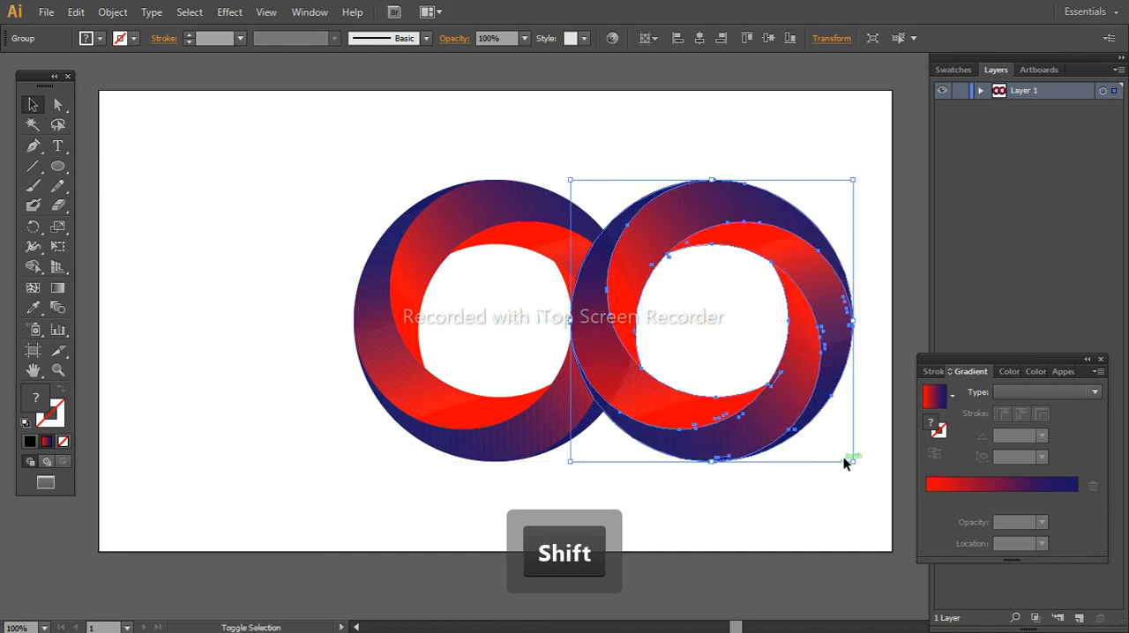
left_click_drag(849, 460, 801, 409)
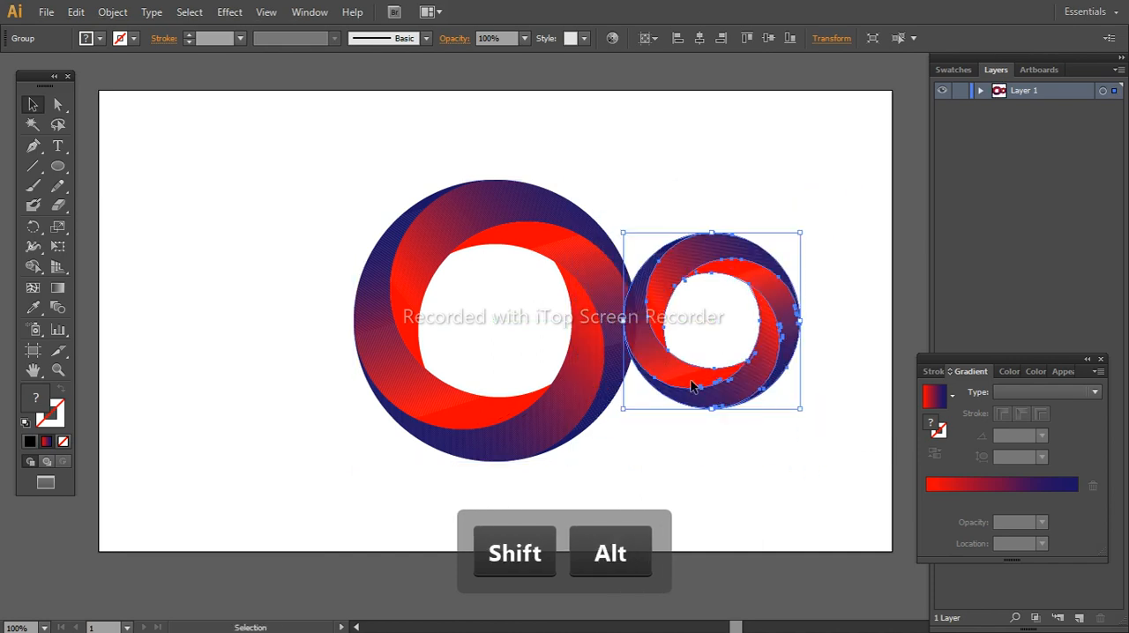
left_click_drag(692, 387, 642, 391)
left_click(662, 431)
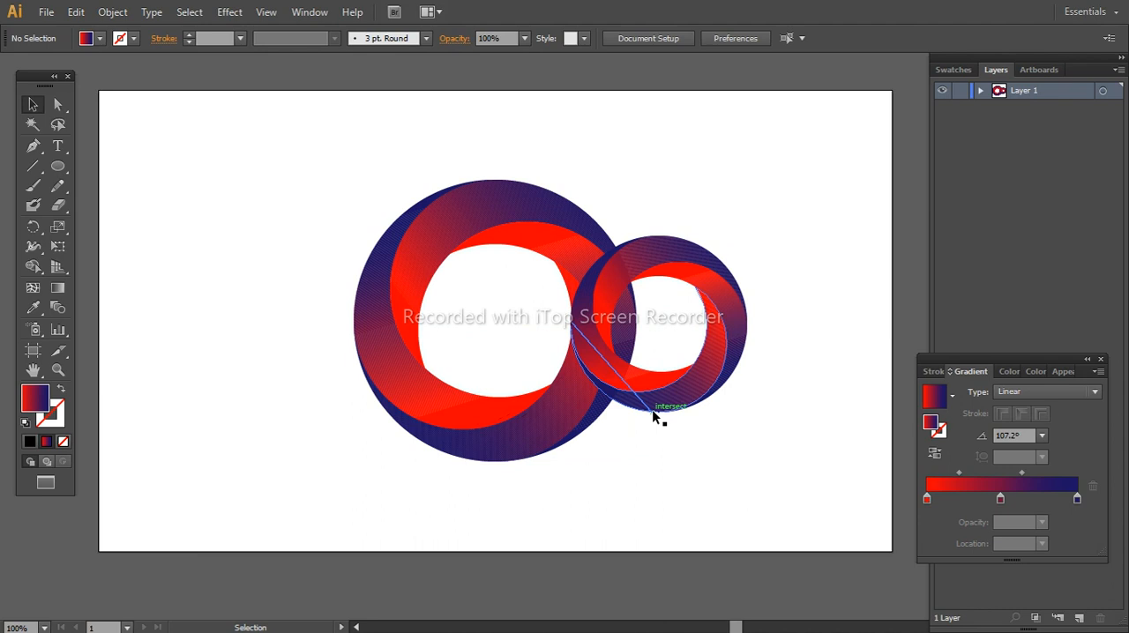
Send the smaller ring to the back, behind the large central ring
left_click(703, 390)
key("shift")
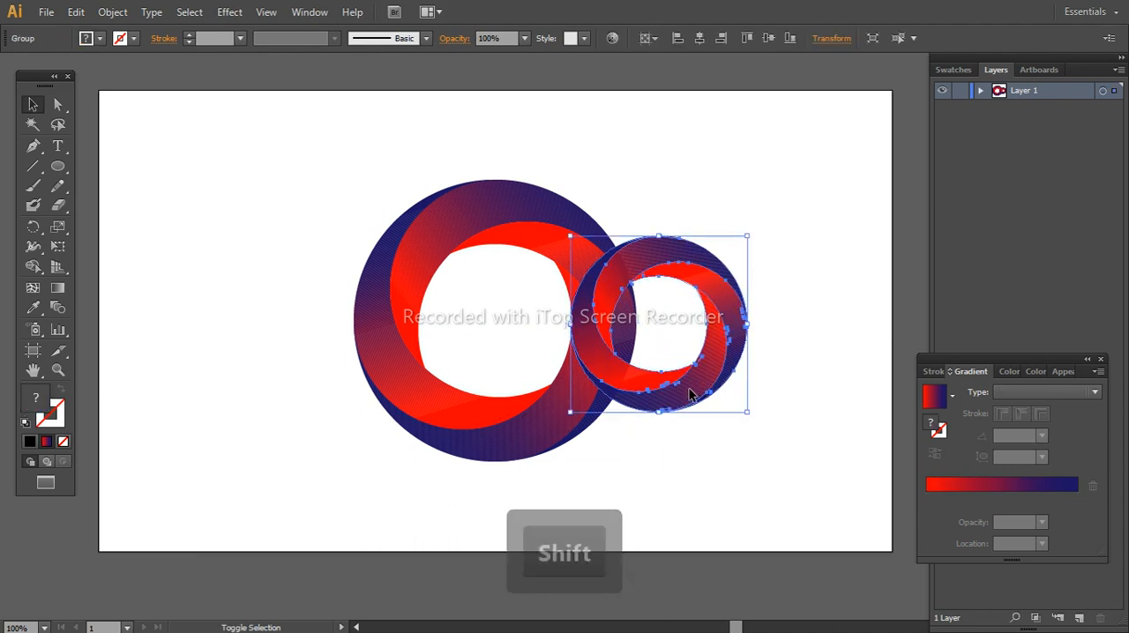
right_click(690, 391)
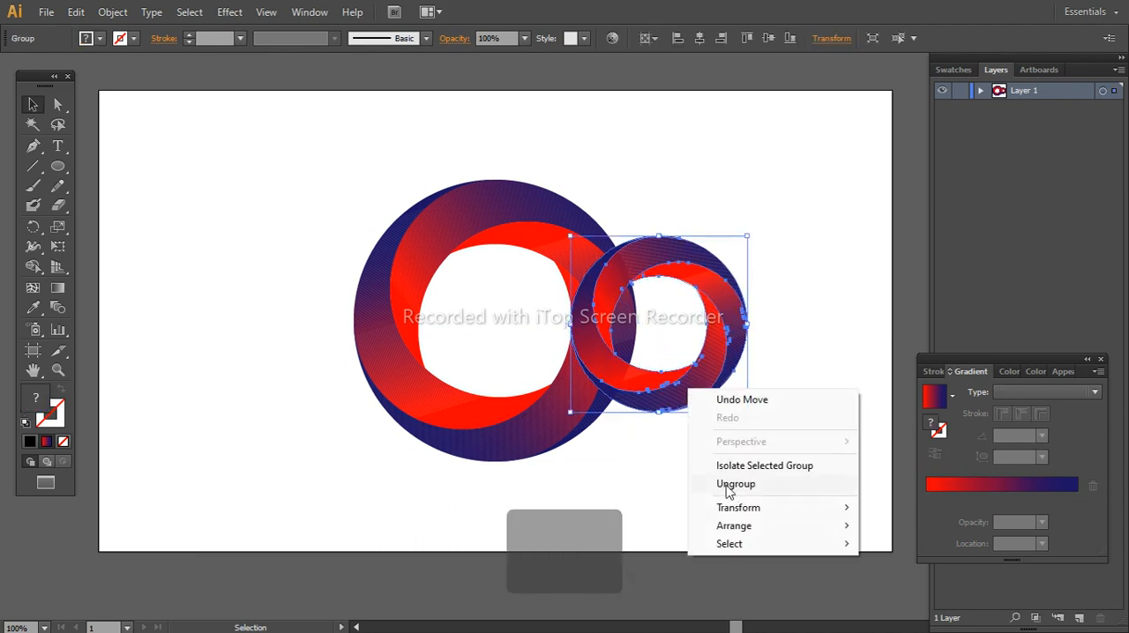
mouse_move(738, 529)
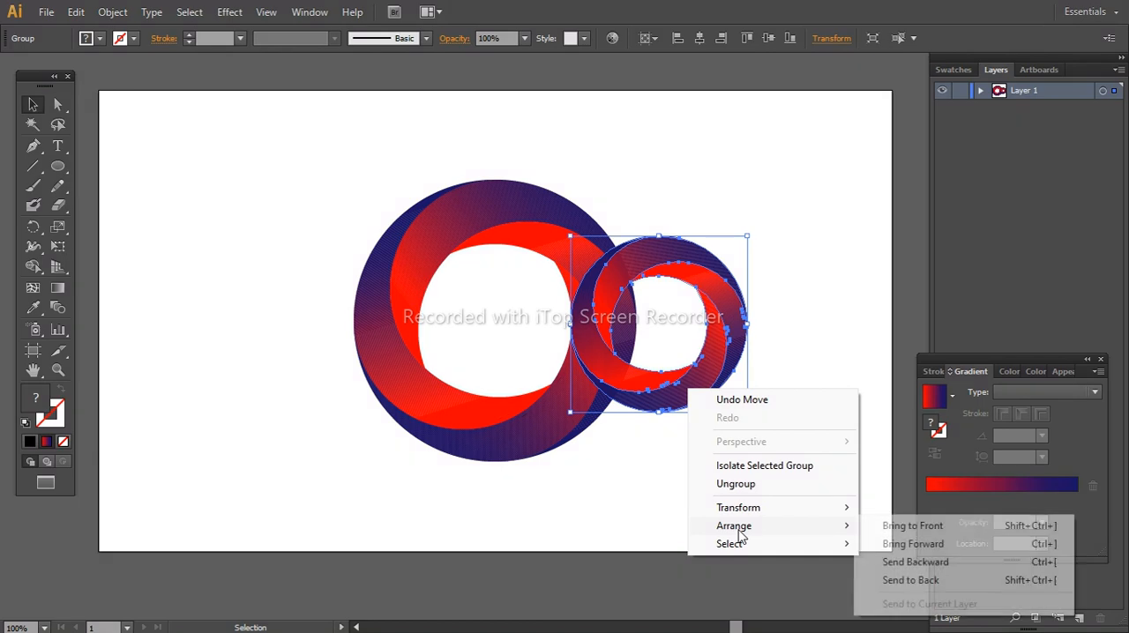
left_click(915, 583)
left_click(612, 473)
Duplicate the smaller ring to the right, shrink the copy further, and place it overlapping the smaller ring's right edge
left_click(702, 391)
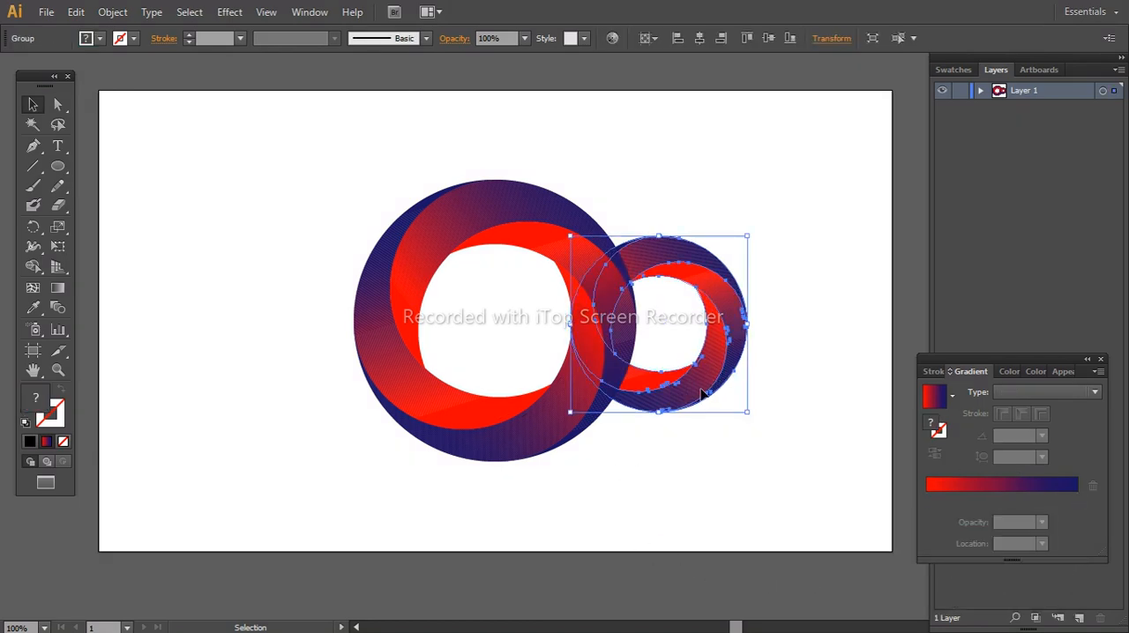
key("alt")
left_click_drag(694, 398, 831, 393)
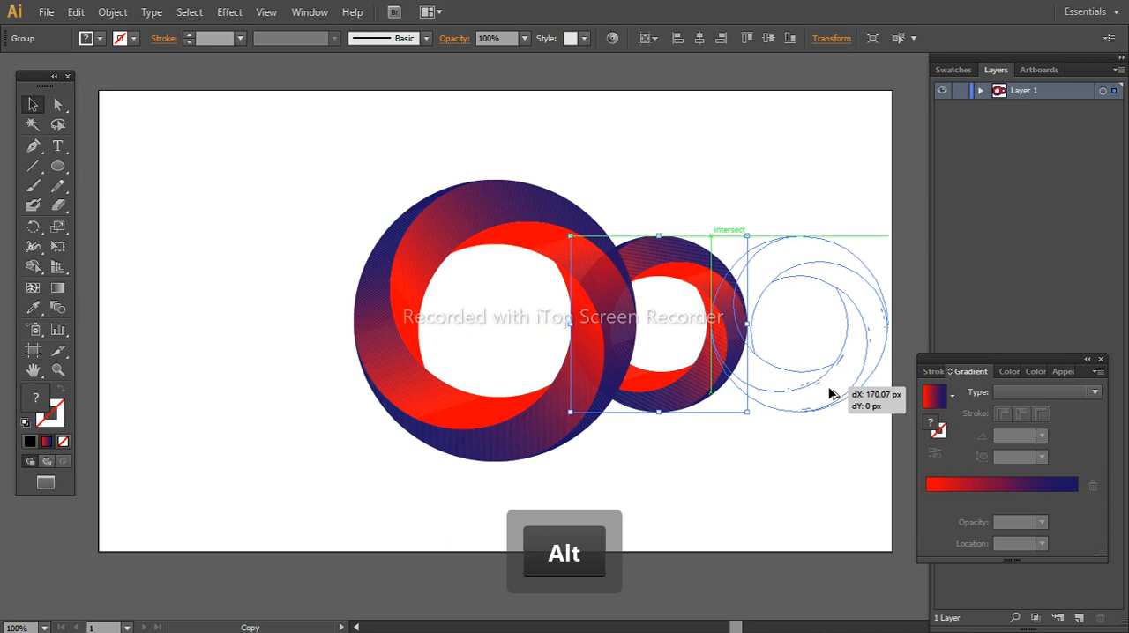
left_click_drag(829, 393, 782, 386)
key("alt")
Send the smallest ring to the back, behind the medium ring
right_click(782, 387)
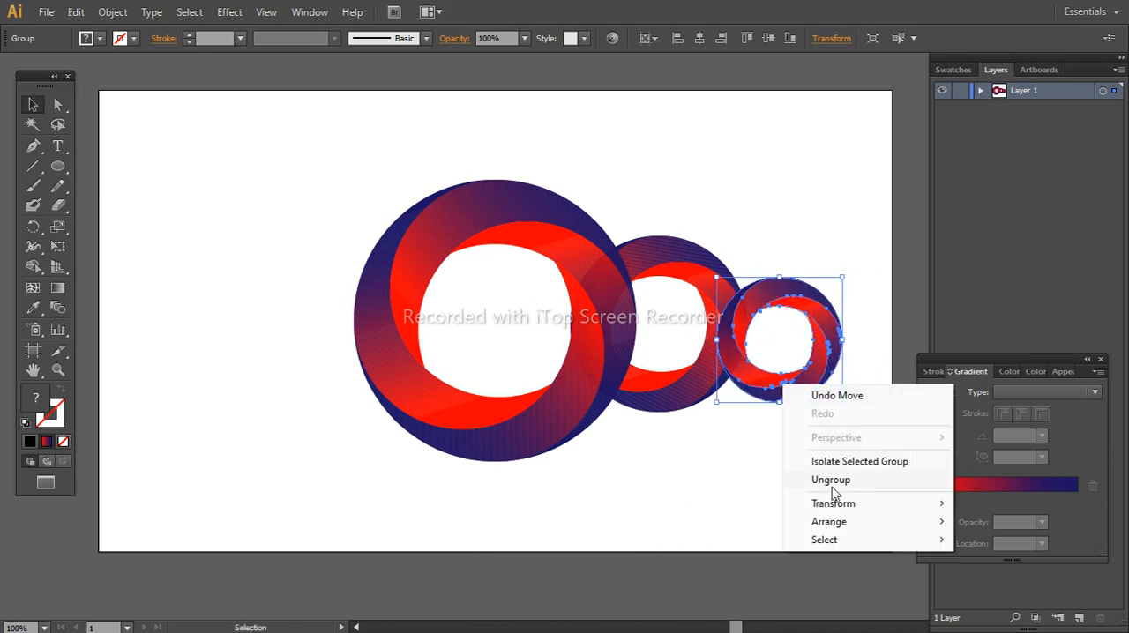
mouse_move(832, 525)
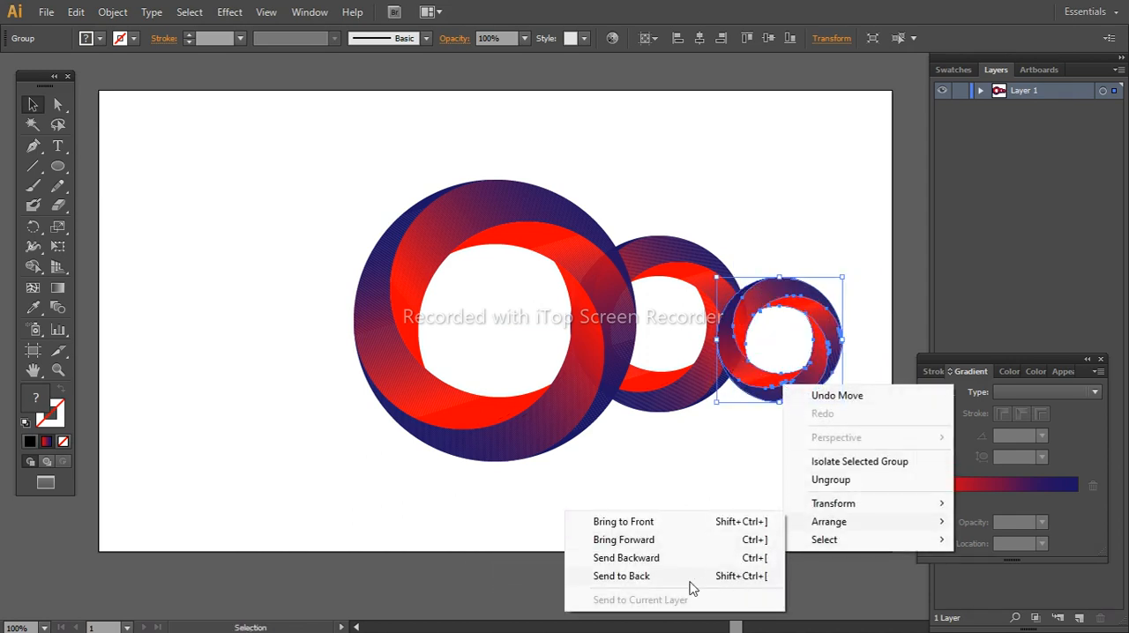
left_click(644, 577)
left_click(675, 497)
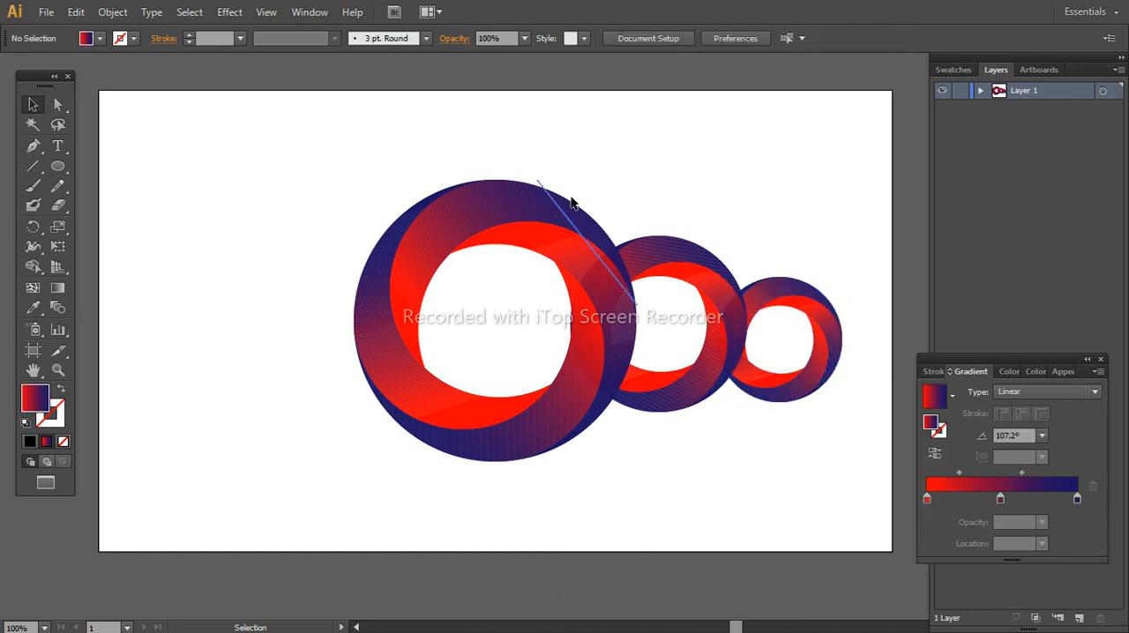
Reflect a copy of the two smaller rings across the vertical axis and place it on the large ring's left side
left_click_drag(773, 281, 756, 308)
right_click(742, 295)
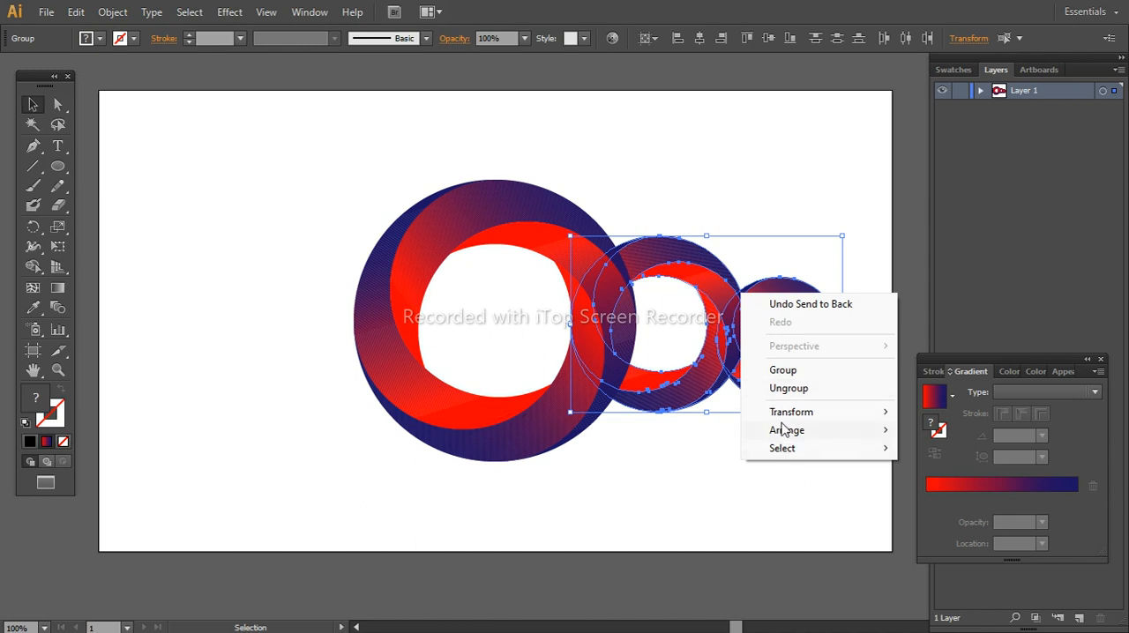
mouse_move(783, 422)
left_click(939, 472)
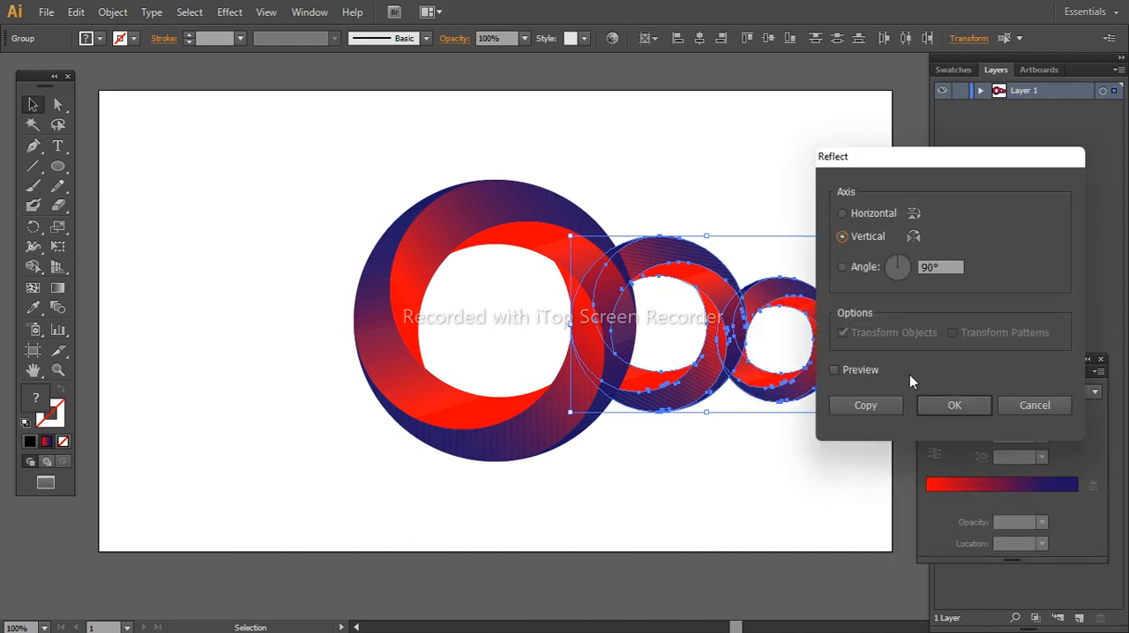
left_click(874, 407)
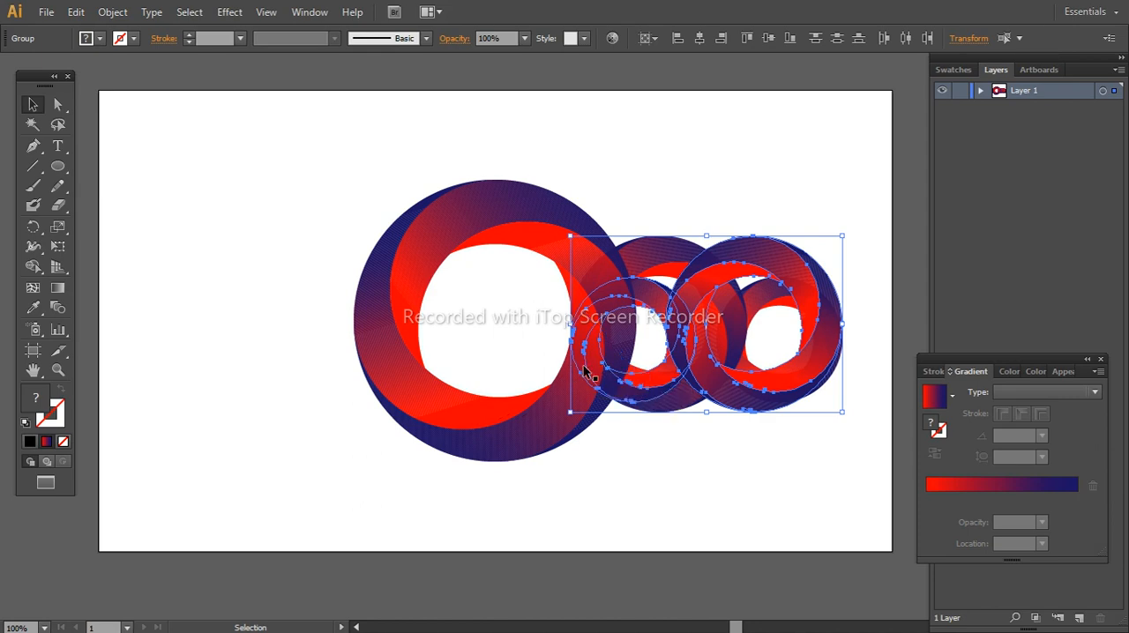
left_click_drag(719, 377, 295, 384)
left_click(436, 461)
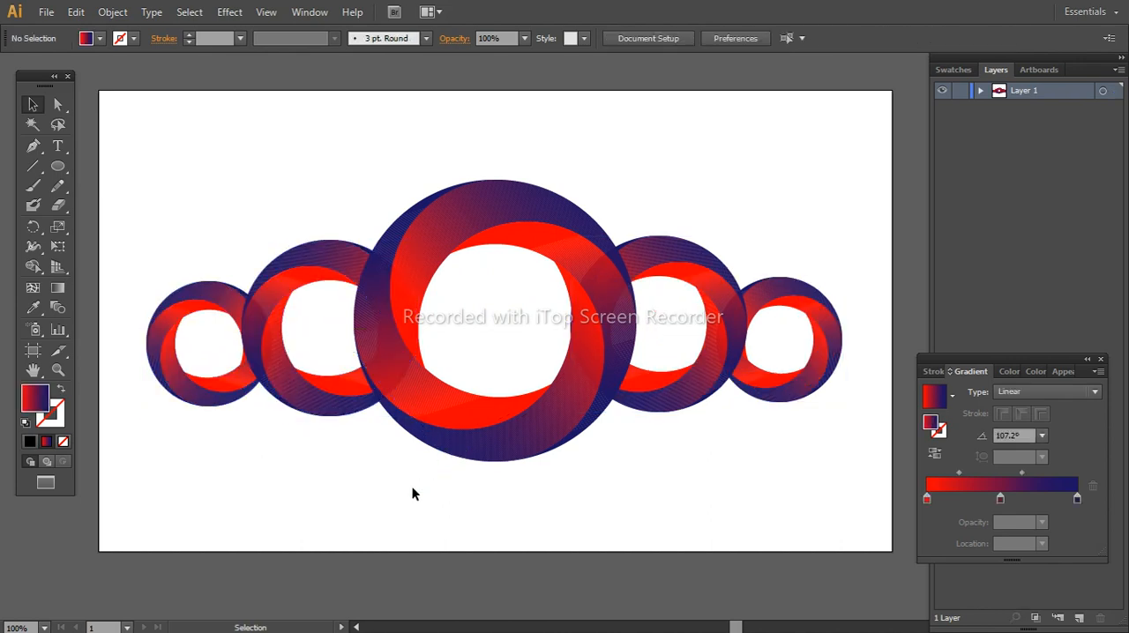
Add the text "A" inside the hole of the large central ring
key("ctrl+space")
left_click(478, 464, "ctrl+alt")
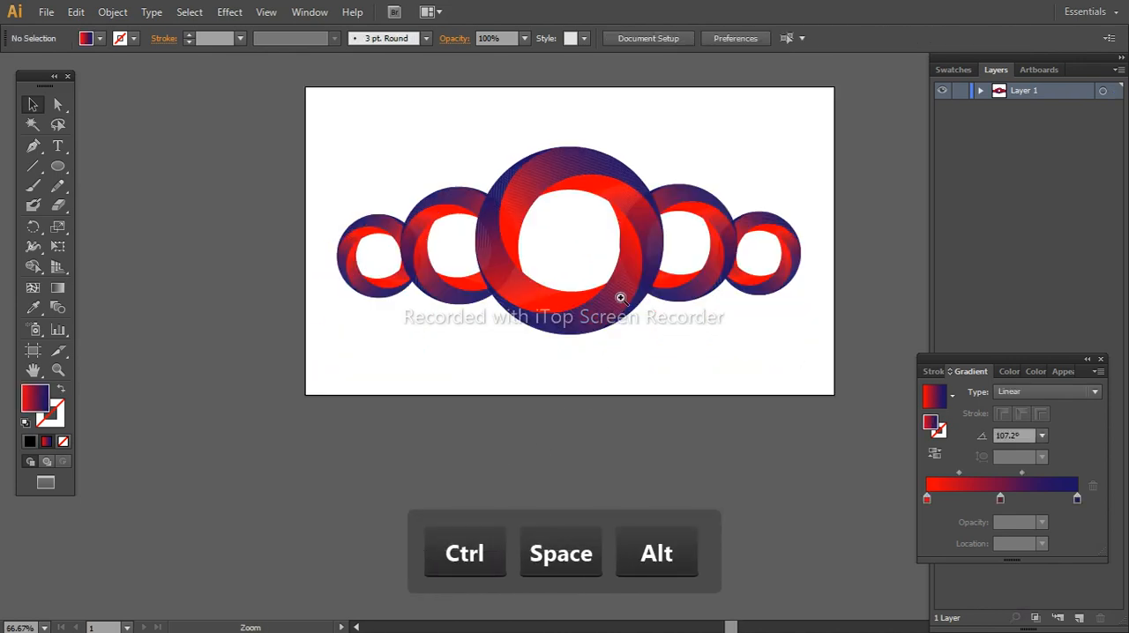
left_click(620, 298, "ctrl")
left_click_drag(493, 312, 497, 340)
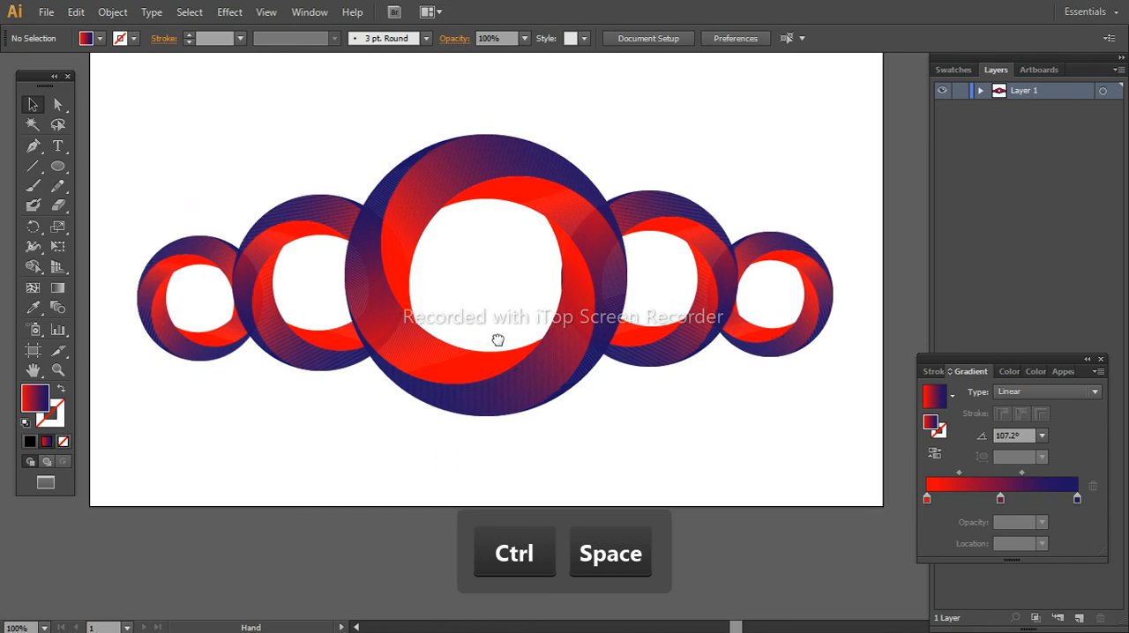
left_click(58, 146)
left_click(463, 274)
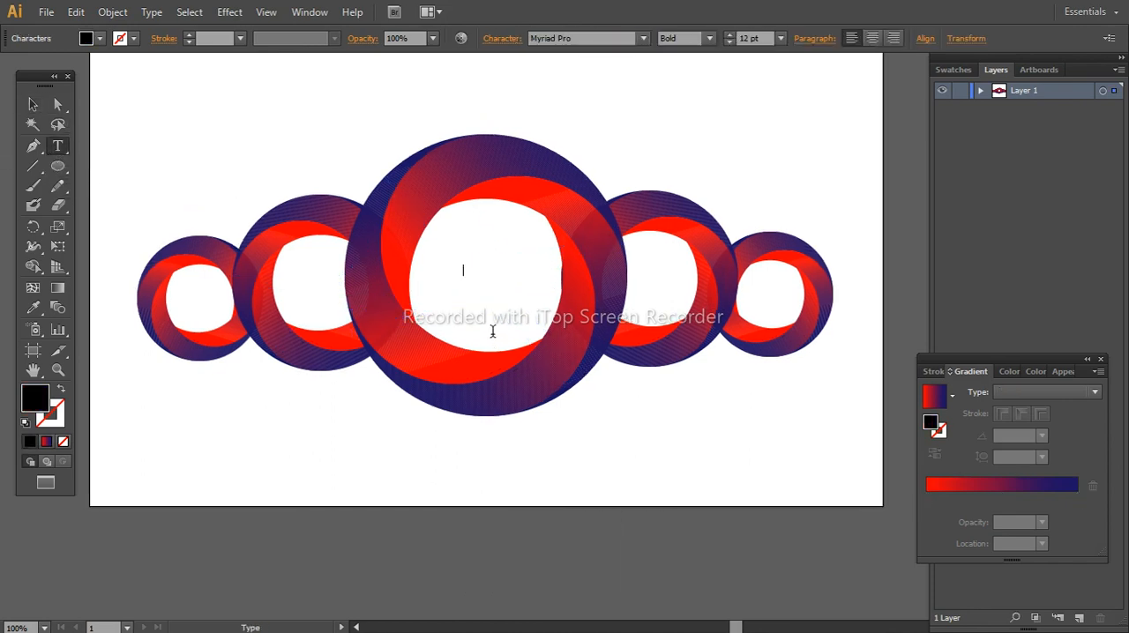
type("A")
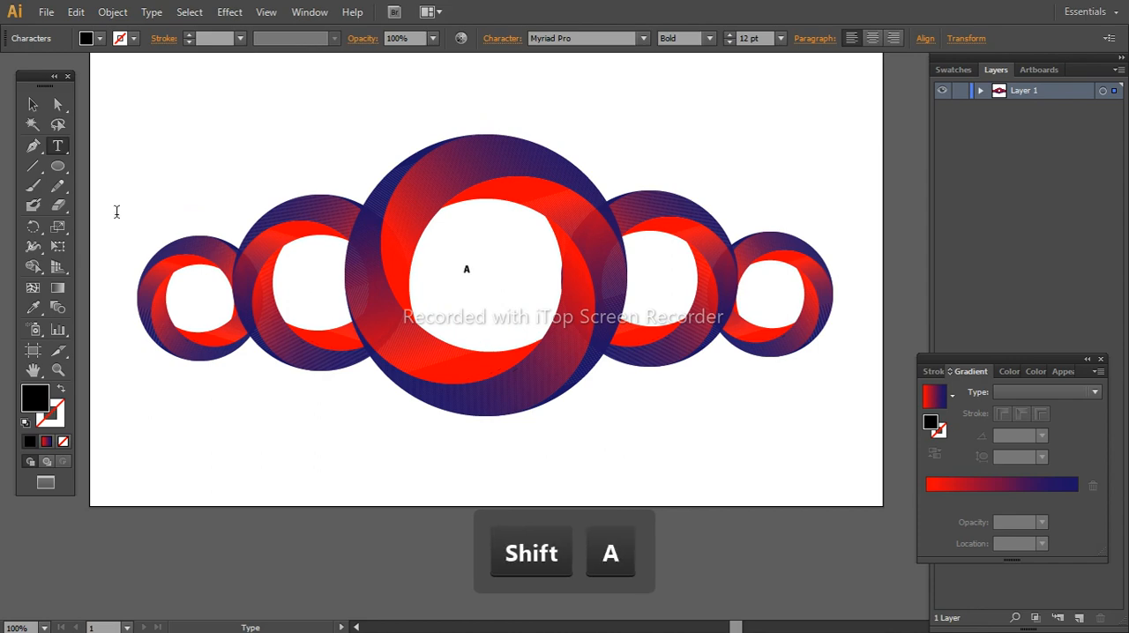
Enlarge and widen the letter "A" to about 143.63 pt and center it in the large ring's hole
left_click(33, 106)
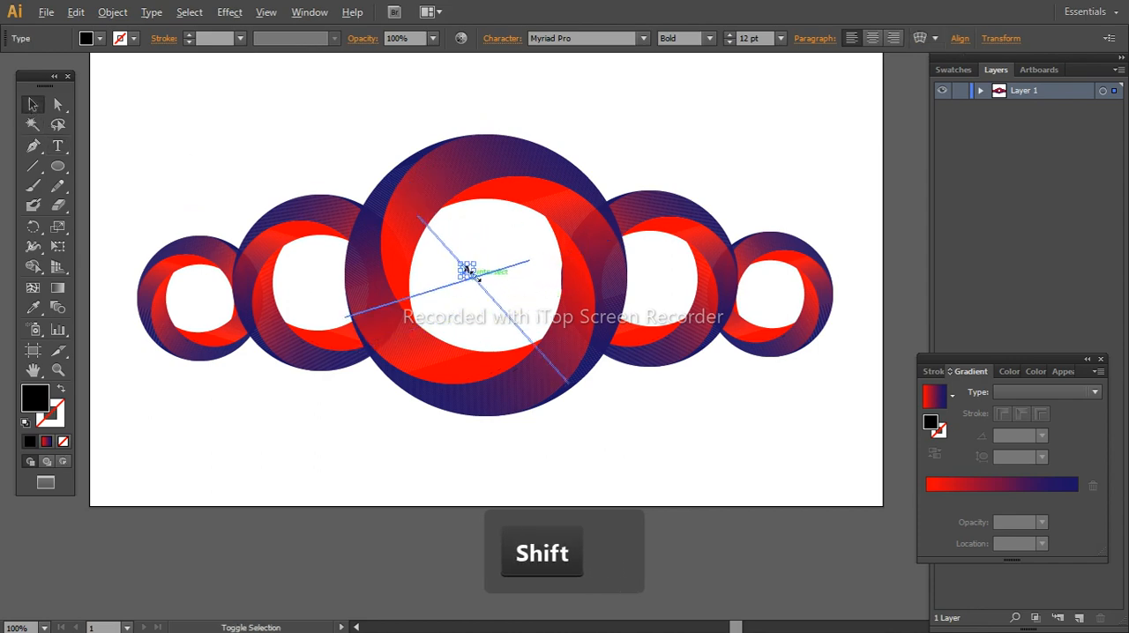
left_click_drag(473, 273, 542, 342)
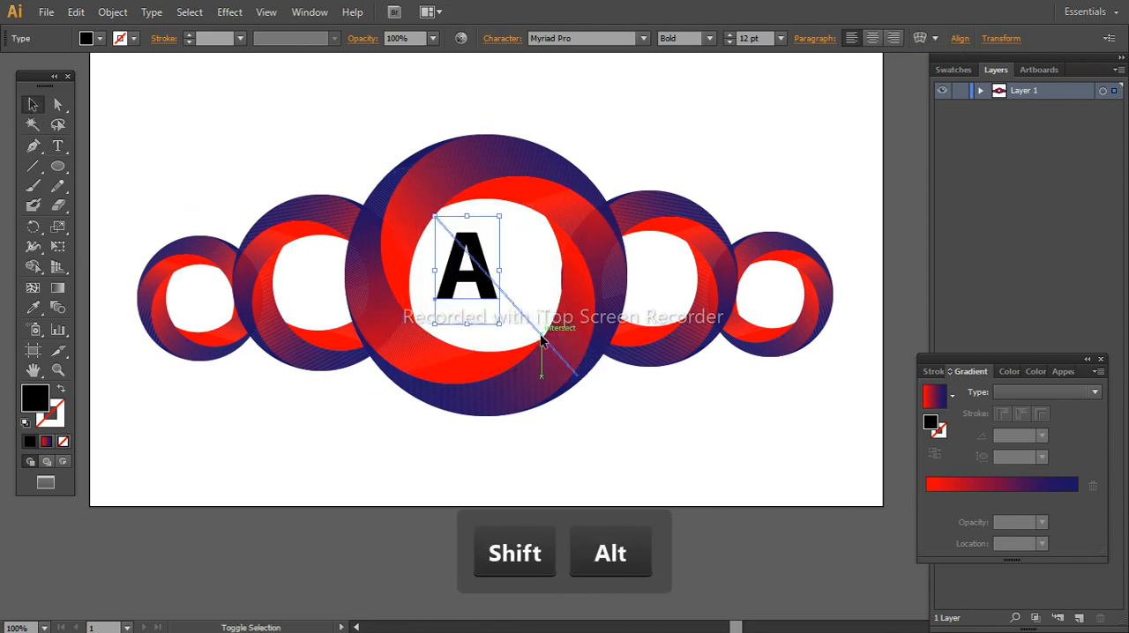
mouse_move(482, 268)
left_mouse_down()
mouse_move(570, 283)
mouse_move(491, 268)
left_mouse_up()
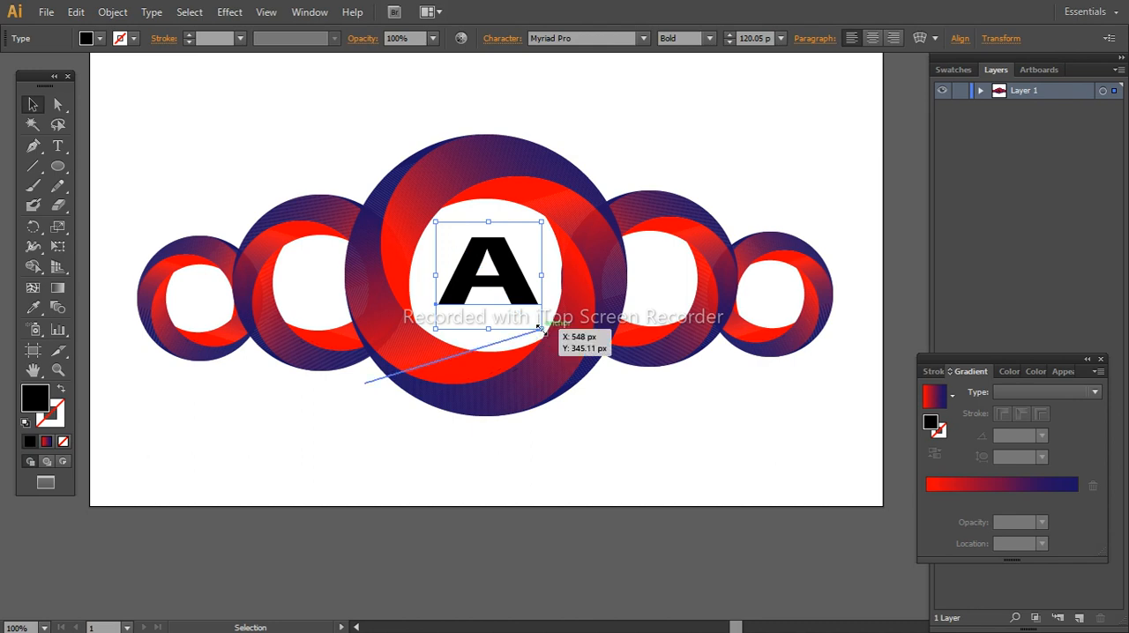
left_click_drag(540, 328, 570, 350)
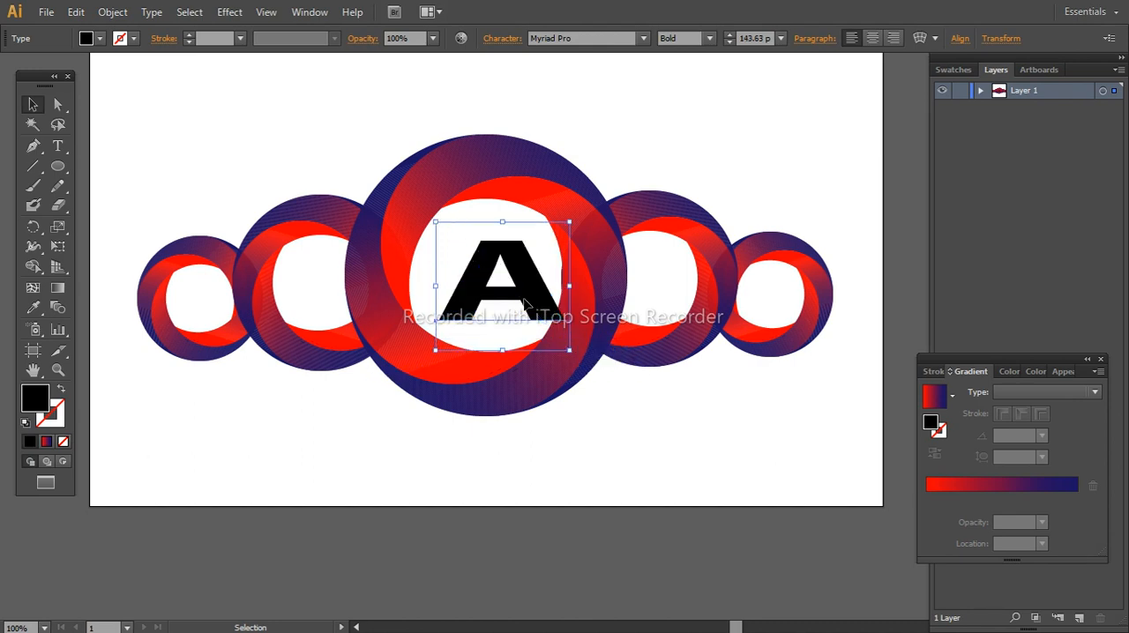
left_click_drag(524, 305, 511, 300)
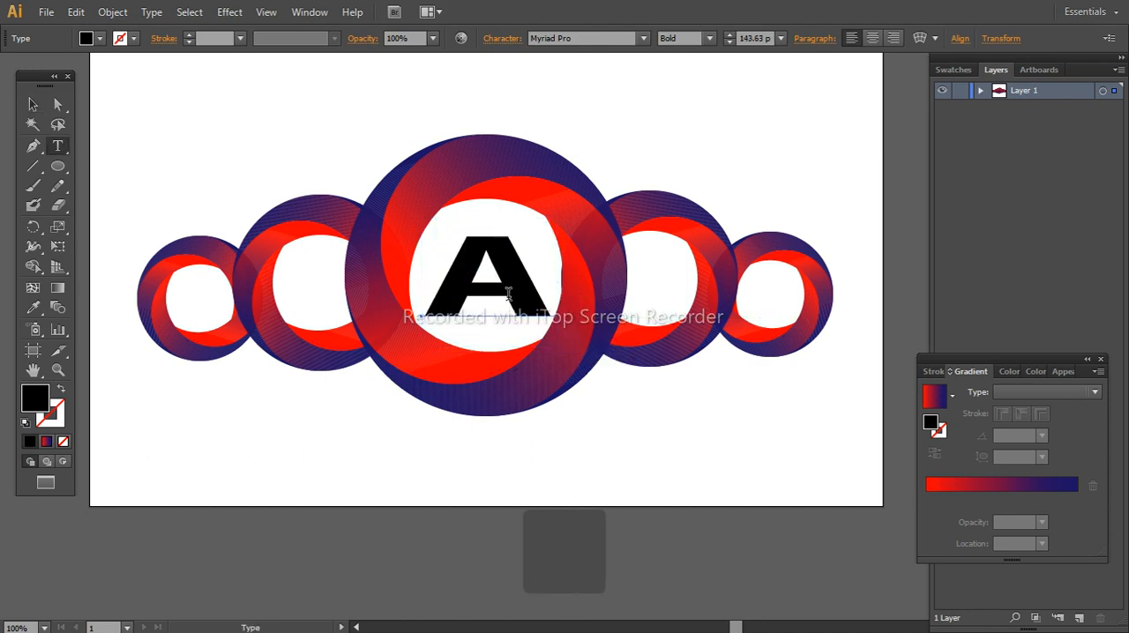
Change the font of the letter "A" to Century
key("t")
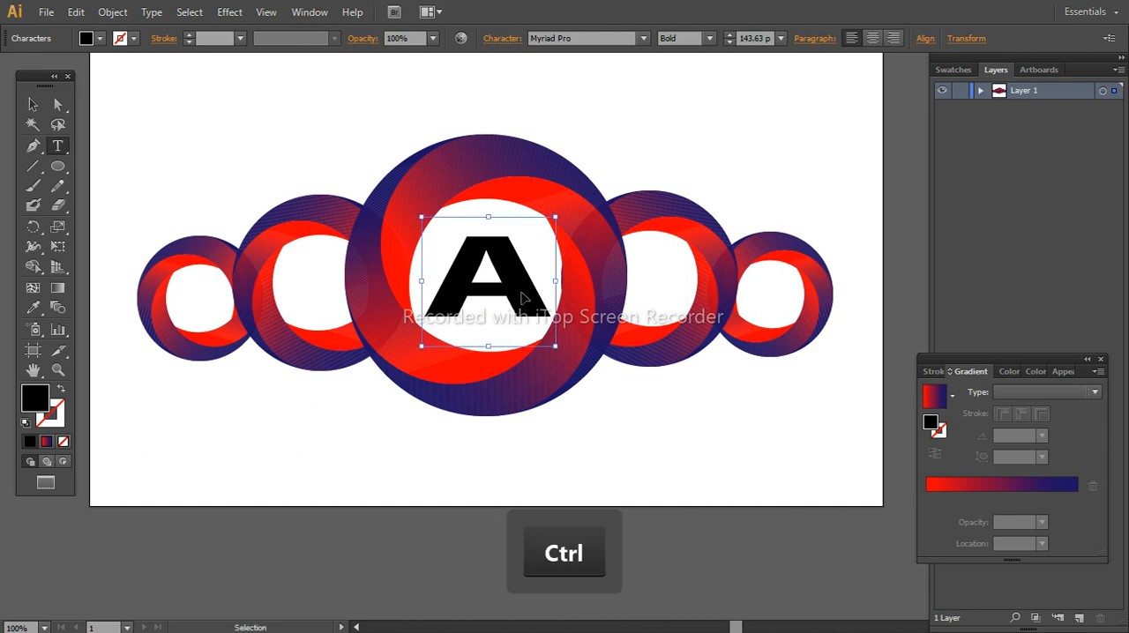
key("ctrl+a")
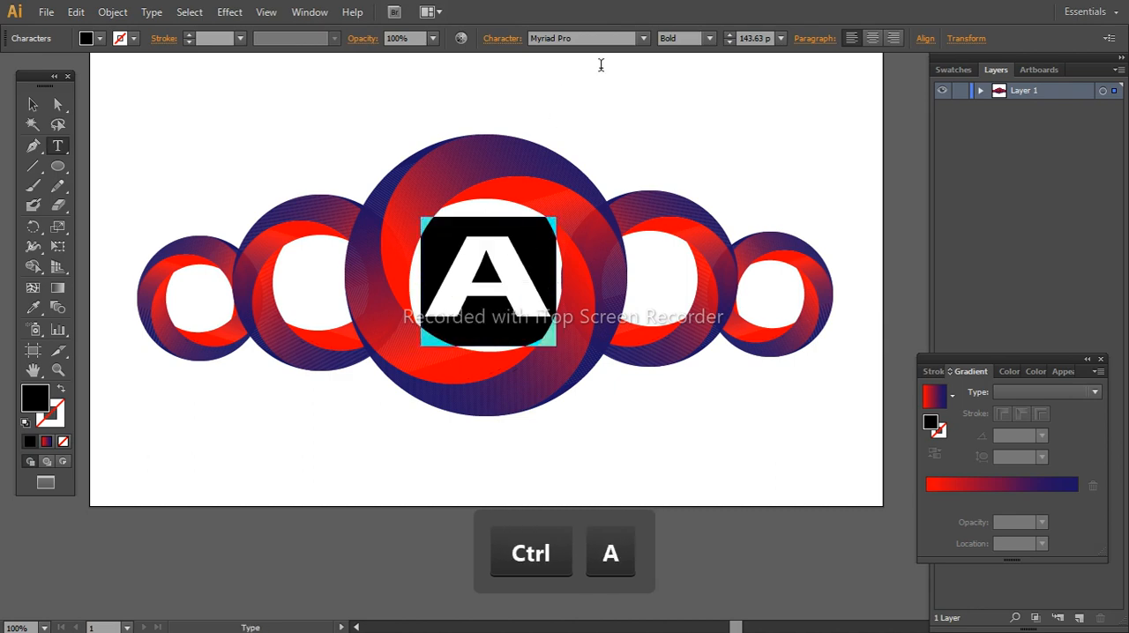
left_click(646, 40)
scroll(591, 92, "down", 6)
scroll(591, 102, "up", 20)
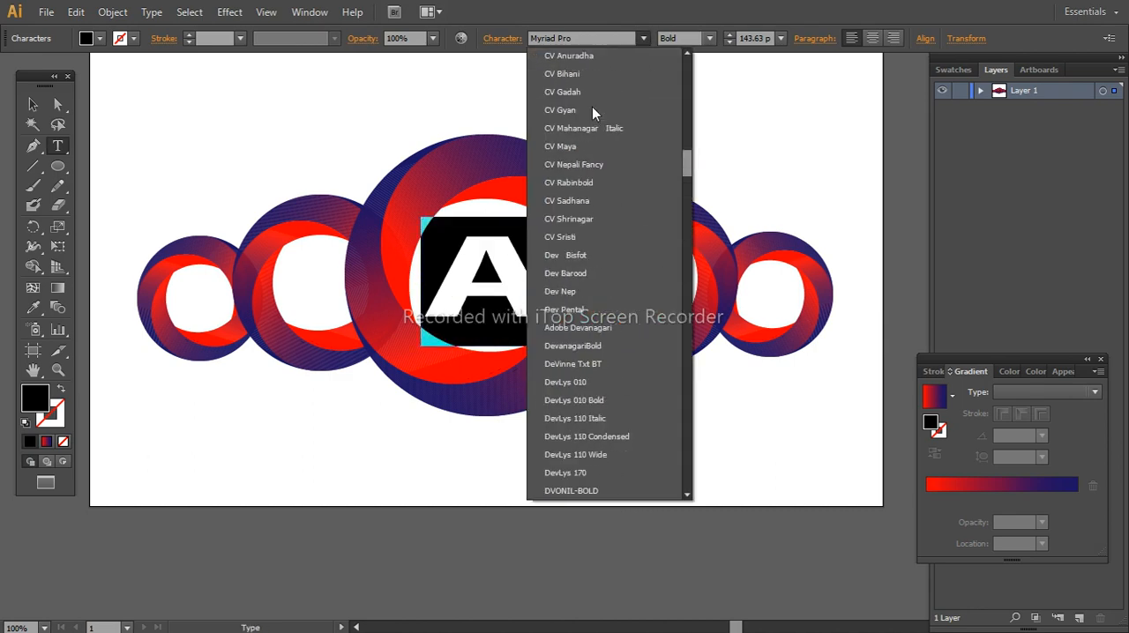
scroll(592, 107, "up", 10)
scroll(582, 150, "down", 5)
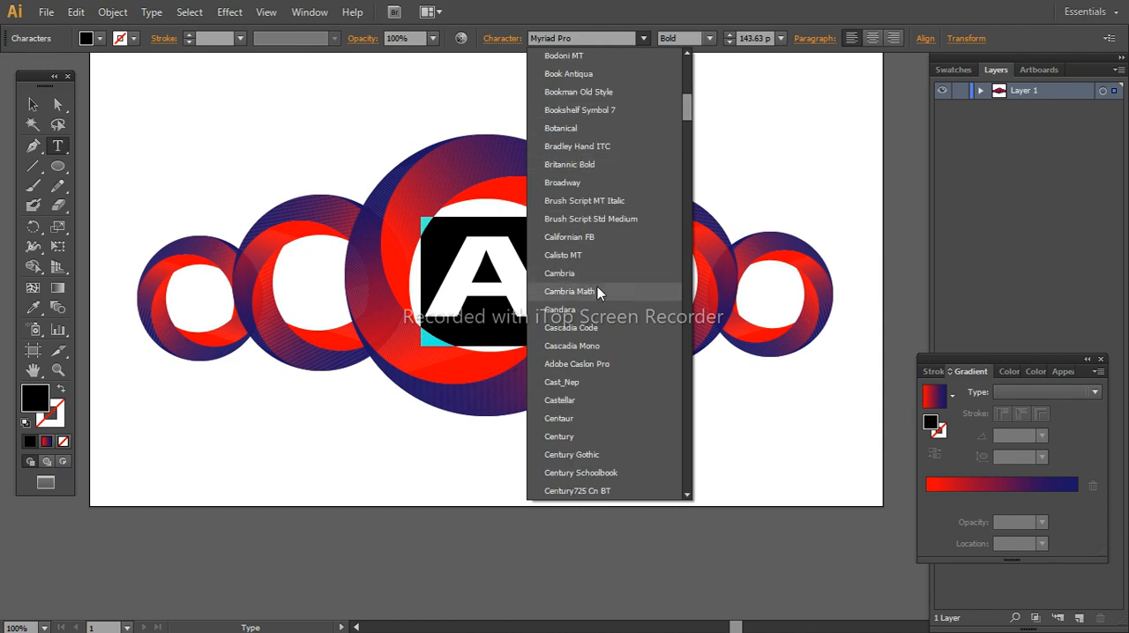
left_click(579, 437)
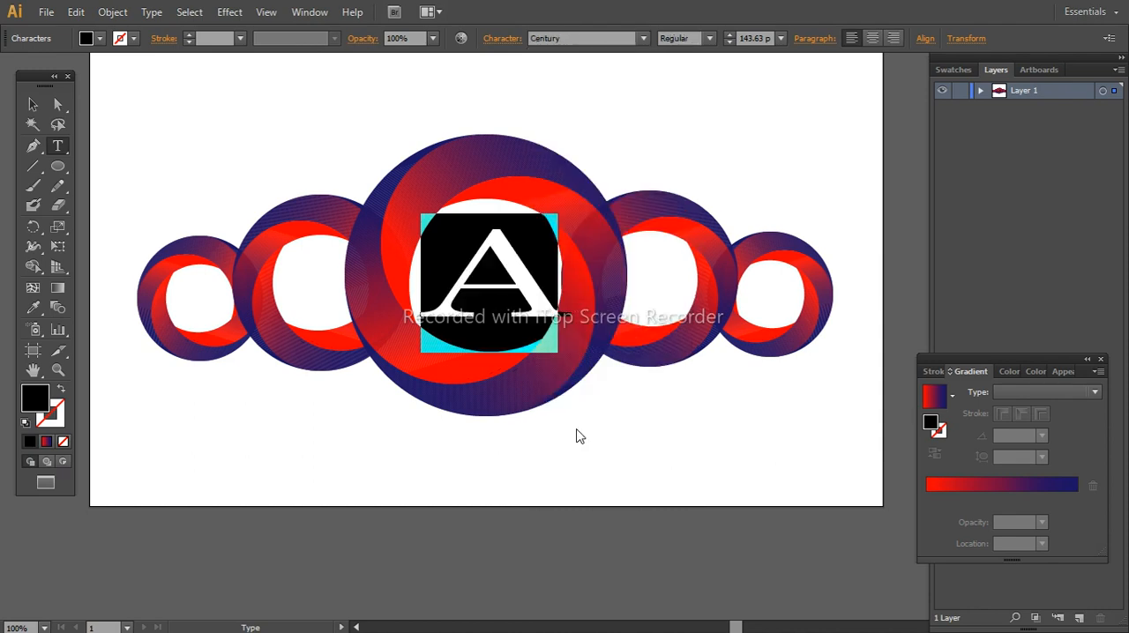
Shrink the "A" slightly, reposition it so it fits inside the large ring's hole, and deselect it
left_click(31, 106)
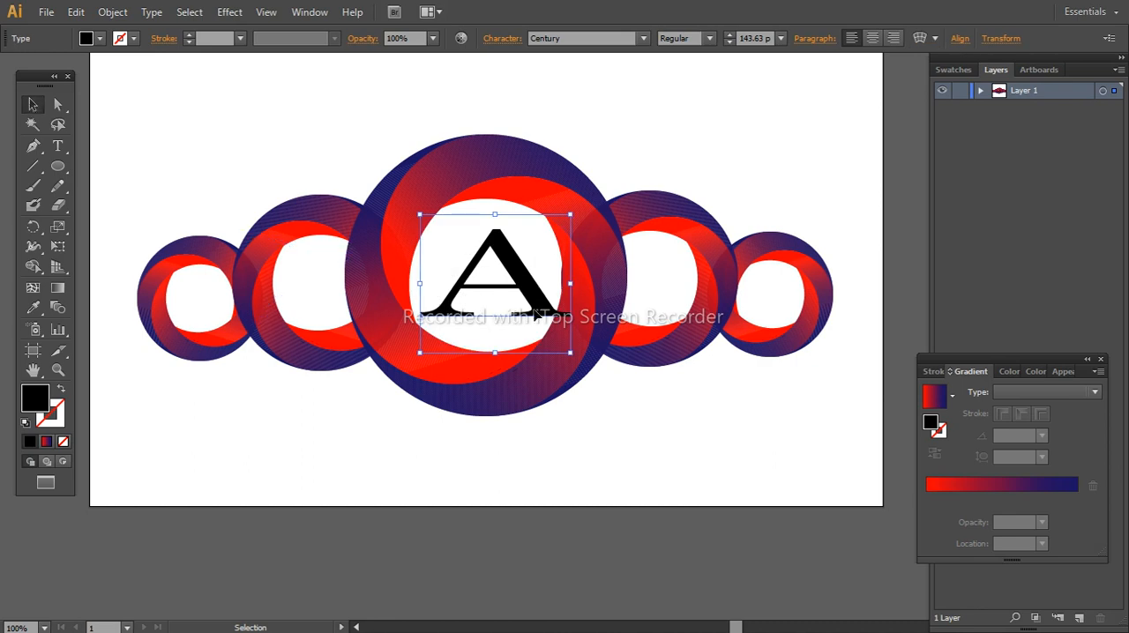
left_click_drag(540, 316, 527, 310)
left_click_drag(563, 349, 544, 341)
left_click(643, 405)
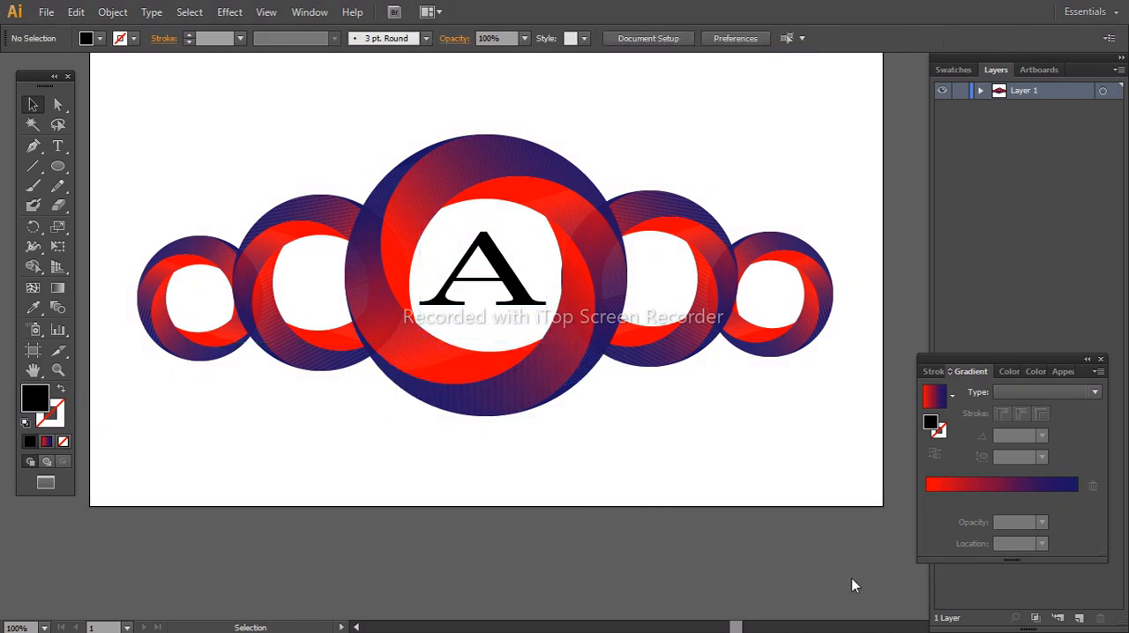
Export the logo for the web as a transparent PNG-24 to the Desktop, overwriting Untitled-1
scroll(533, 381, "up", 2)
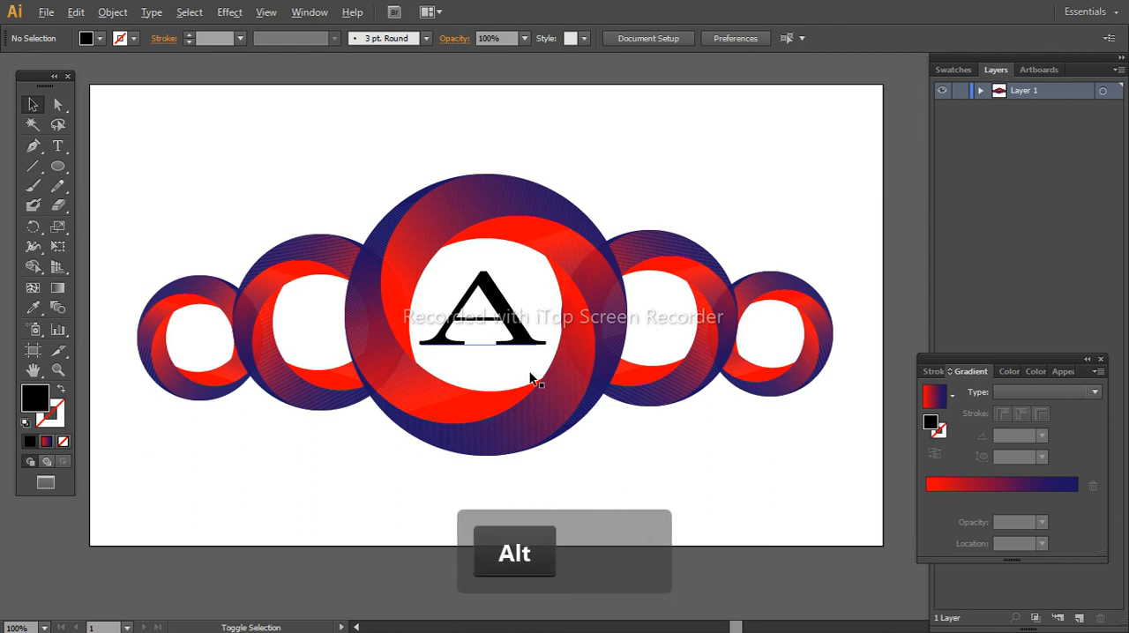
key("alt+shift+s")
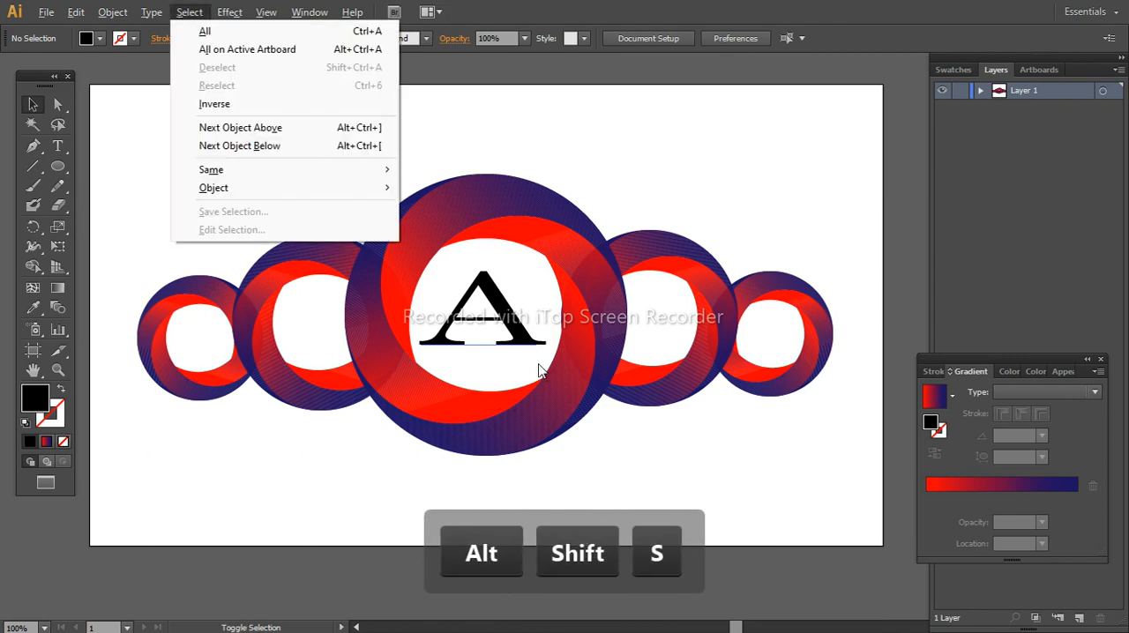
key("ctrl+alt+shift+s")
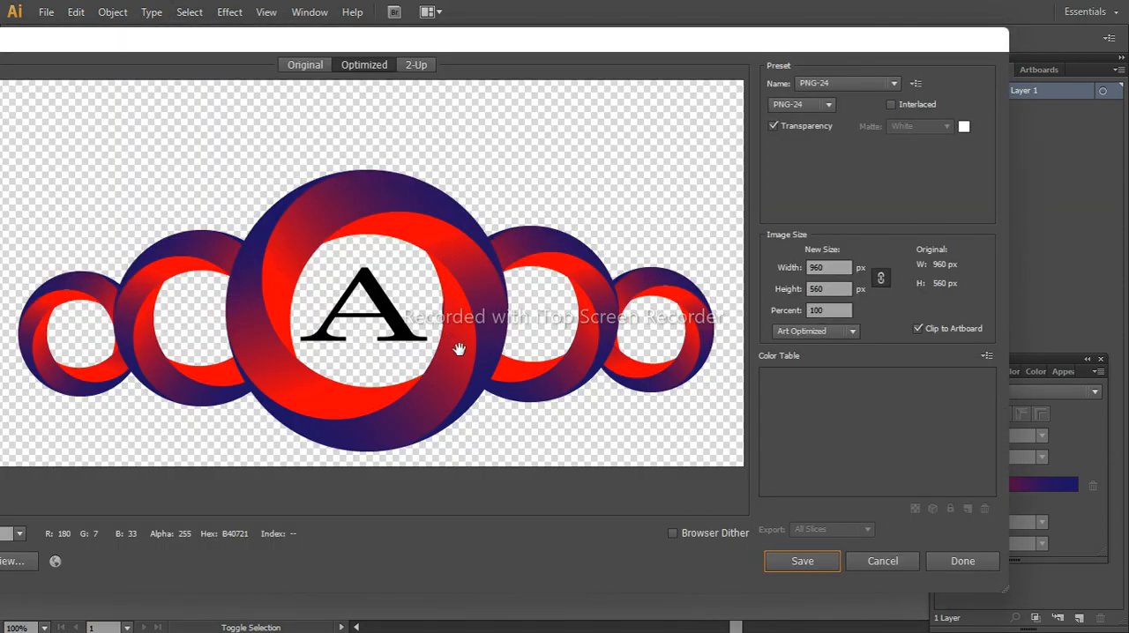
left_click(776, 564)
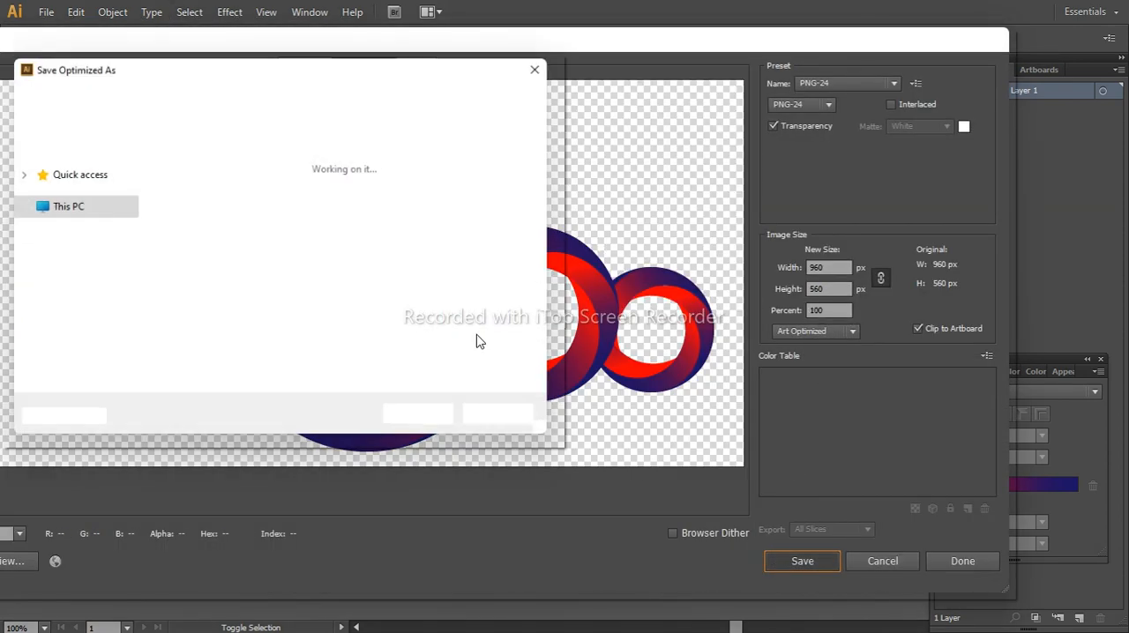
left_click(294, 205)
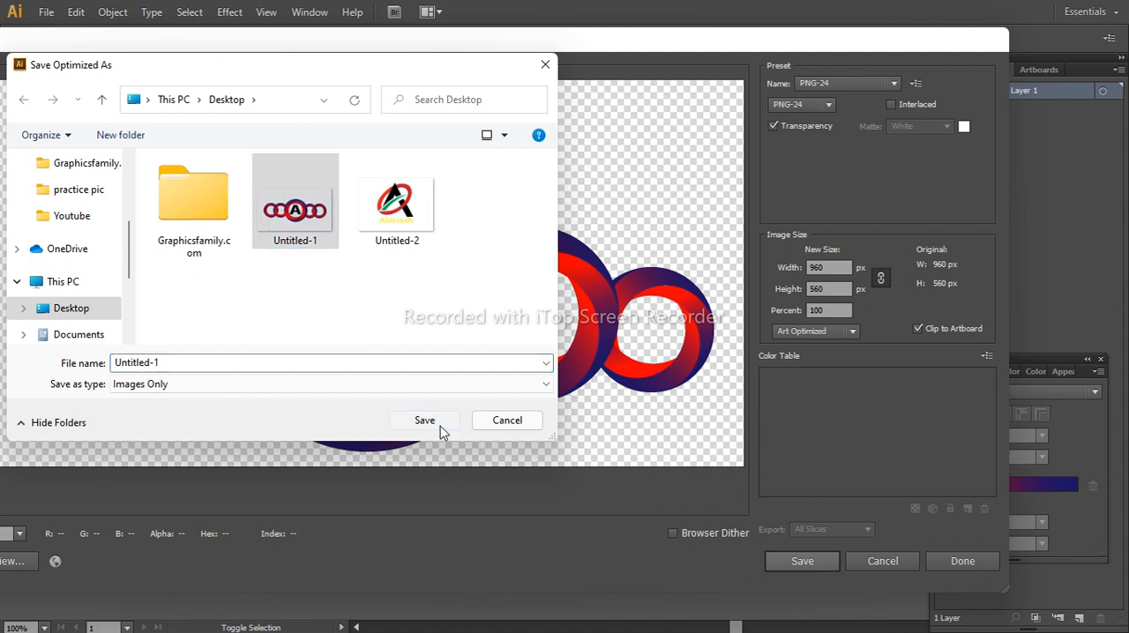
left_click(442, 421)
left_click(508, 342)
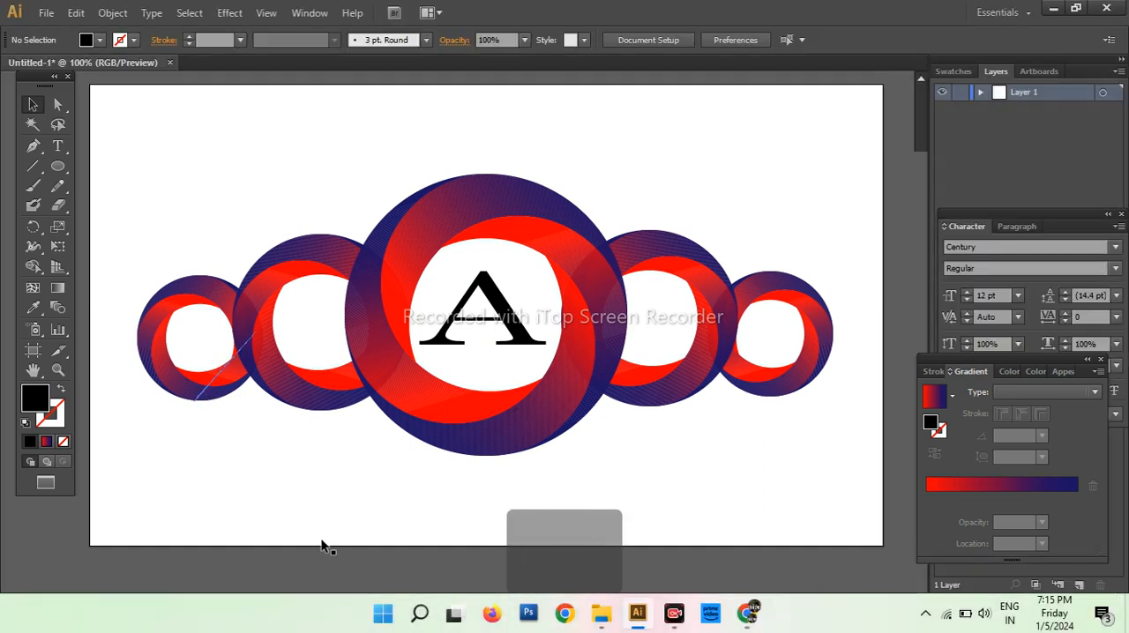
Switch to File Explorer, open the logo Photoshop file from the Graphicsfamily.com folder, and open its "Your Logo Here" smart object for editing
key("Escape")
left_click(600, 613)
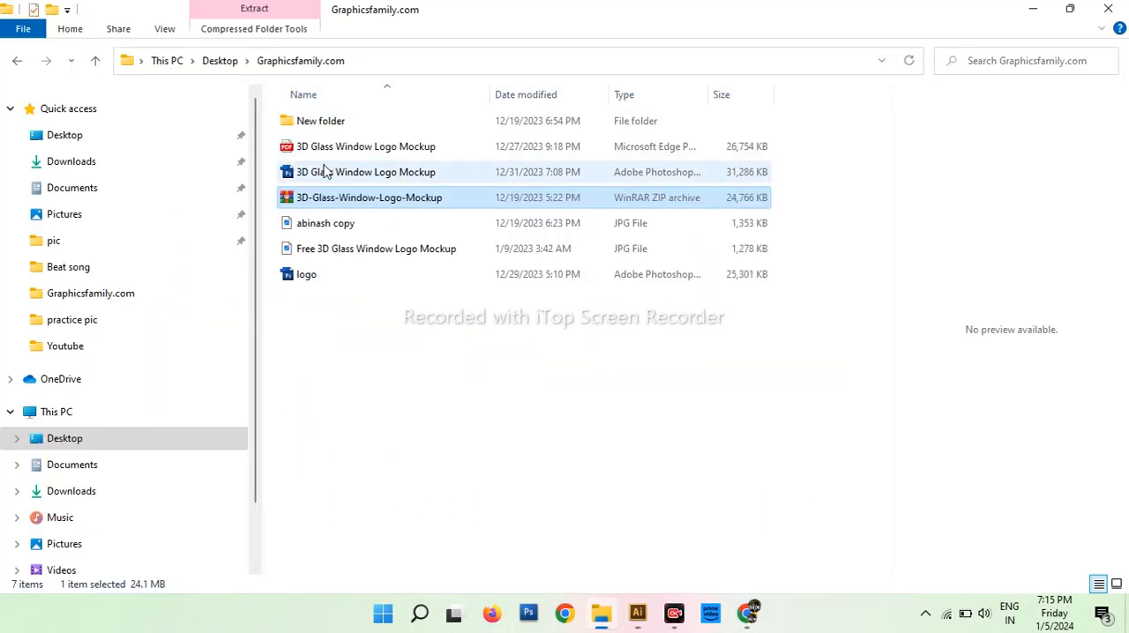
left_click(326, 172)
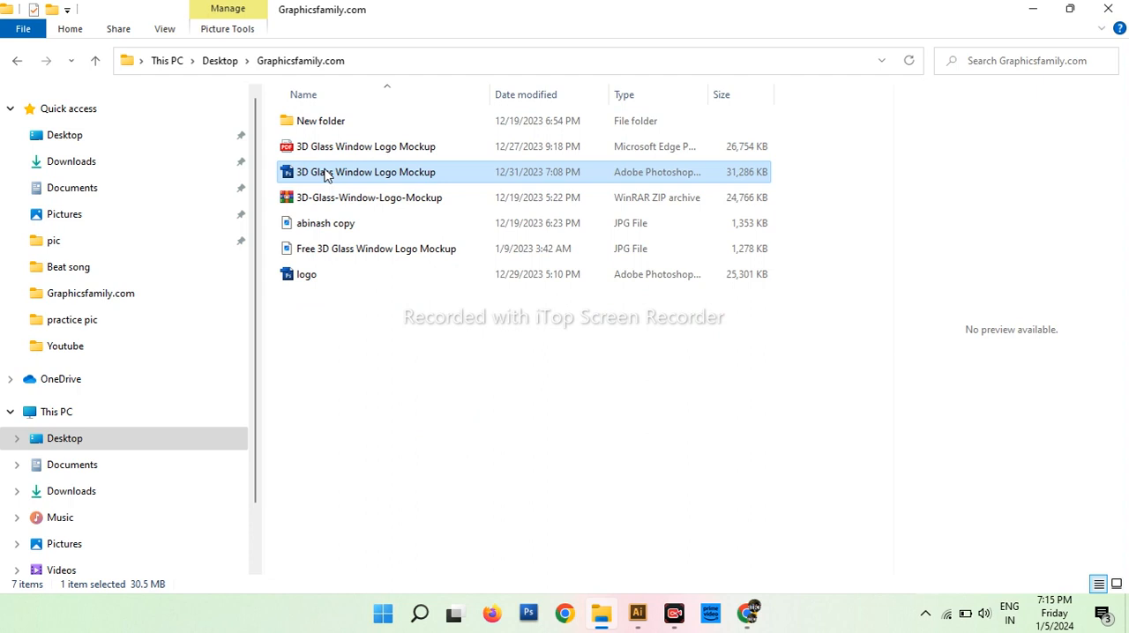
double_click(306, 274)
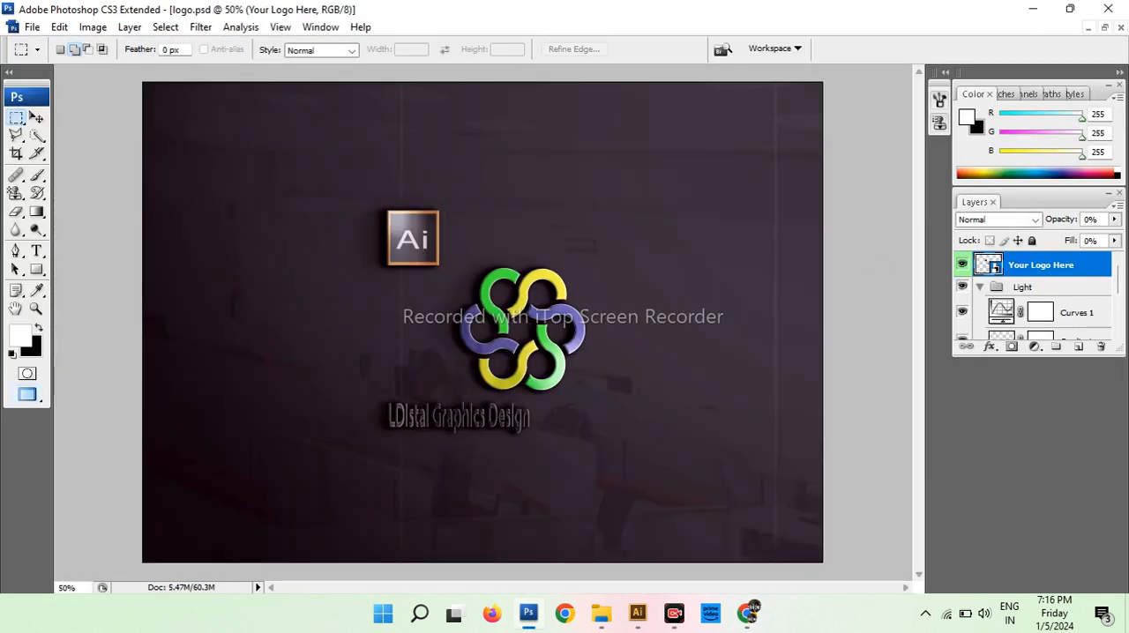
double_click(994, 268)
left_click(580, 258)
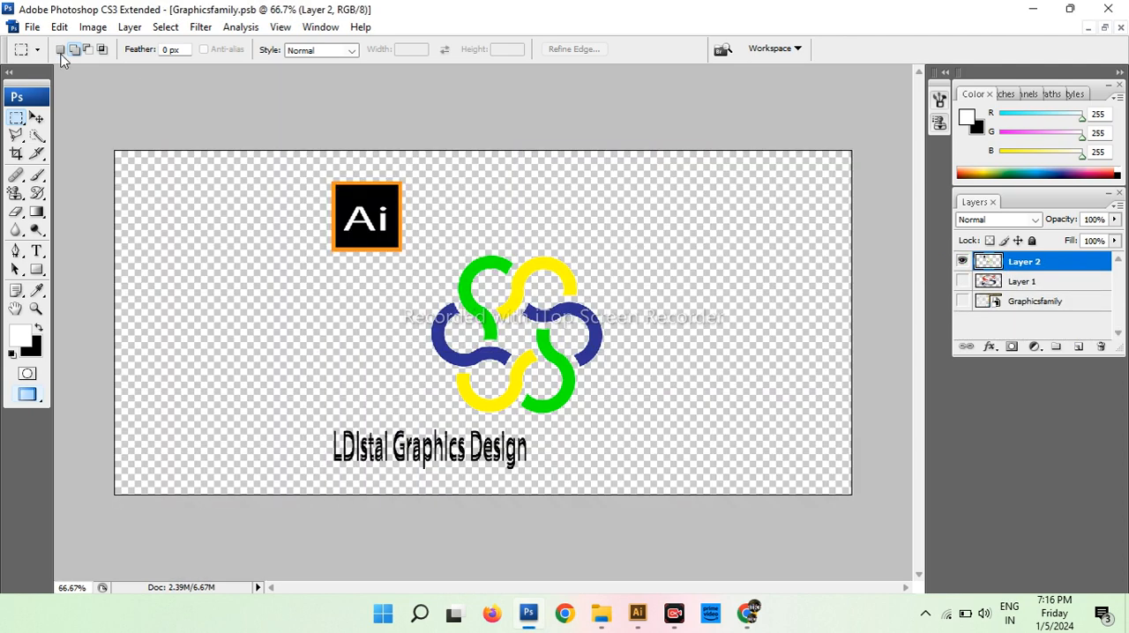
Open the exported Untitled-1 image from the Desktop in Photoshop
left_click(32, 27)
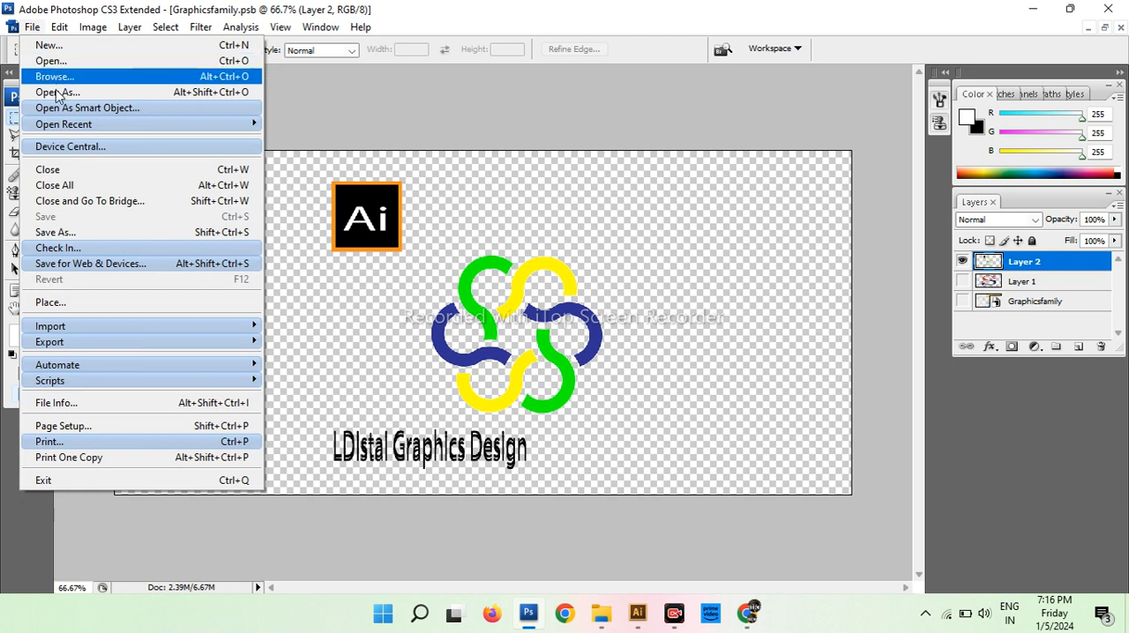
left_click(76, 61)
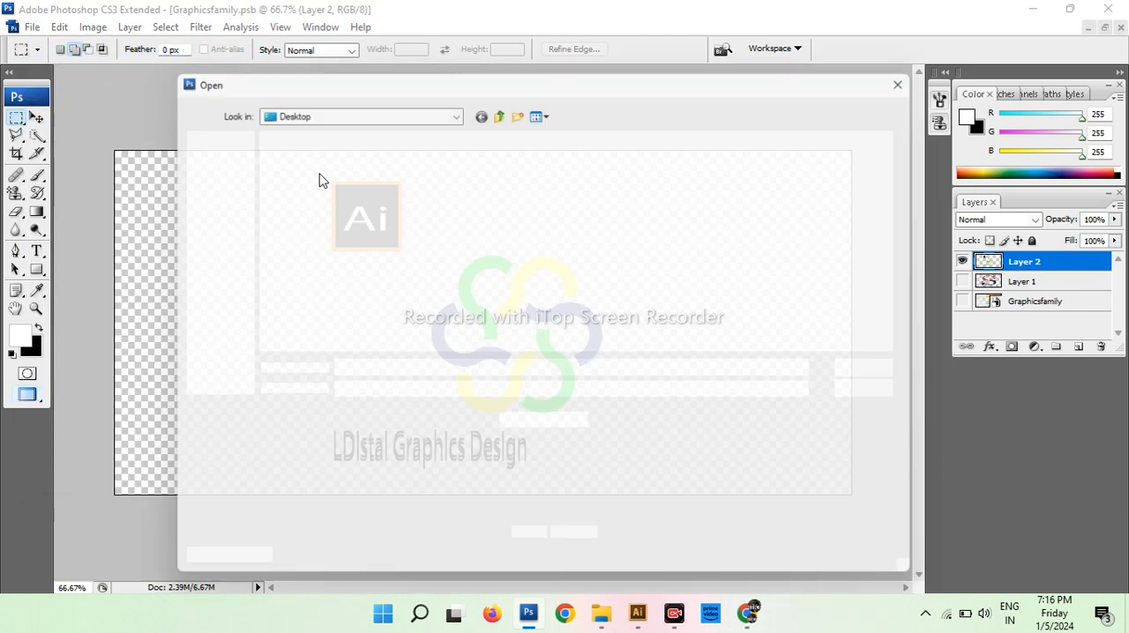
scroll(445, 283, "down", 5)
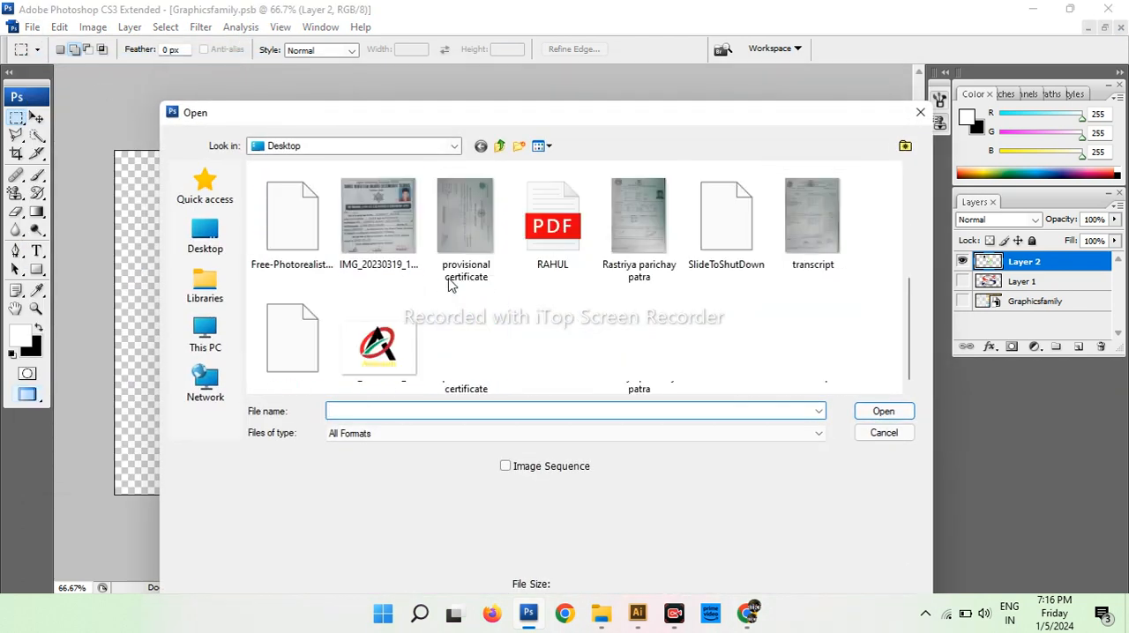
left_click(291, 349)
left_click(871, 410)
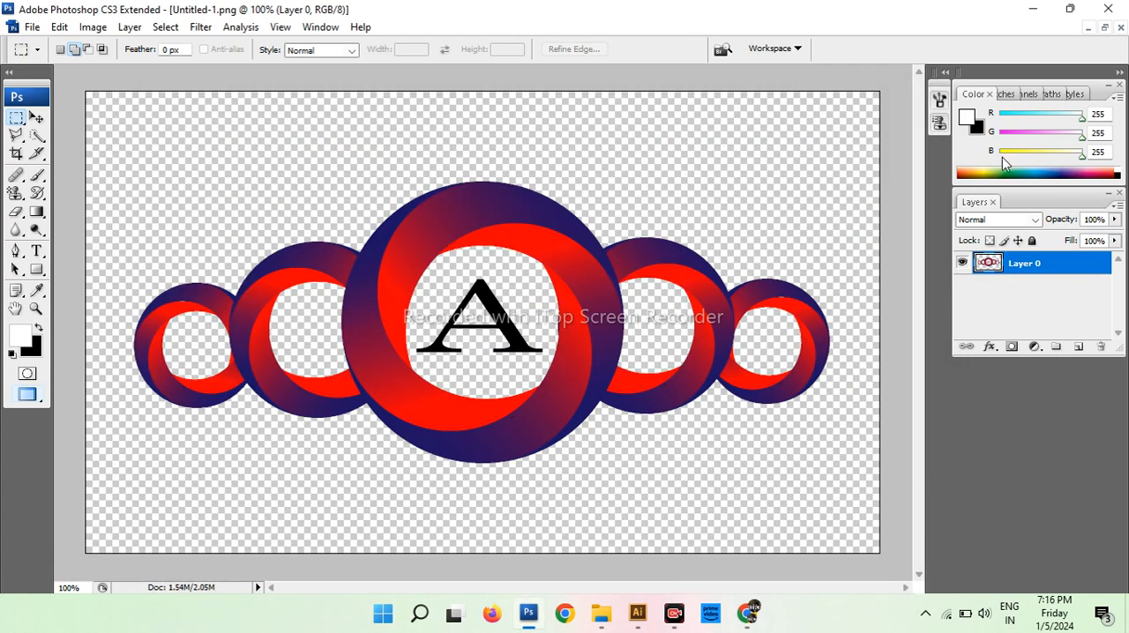
Arrange the documents in floating windows, copy the ring logo into Graphicsfamily.psb with the Move tool, and maximize that document
left_click(1104, 27)
left_click_drag(630, 112, 641, 201)
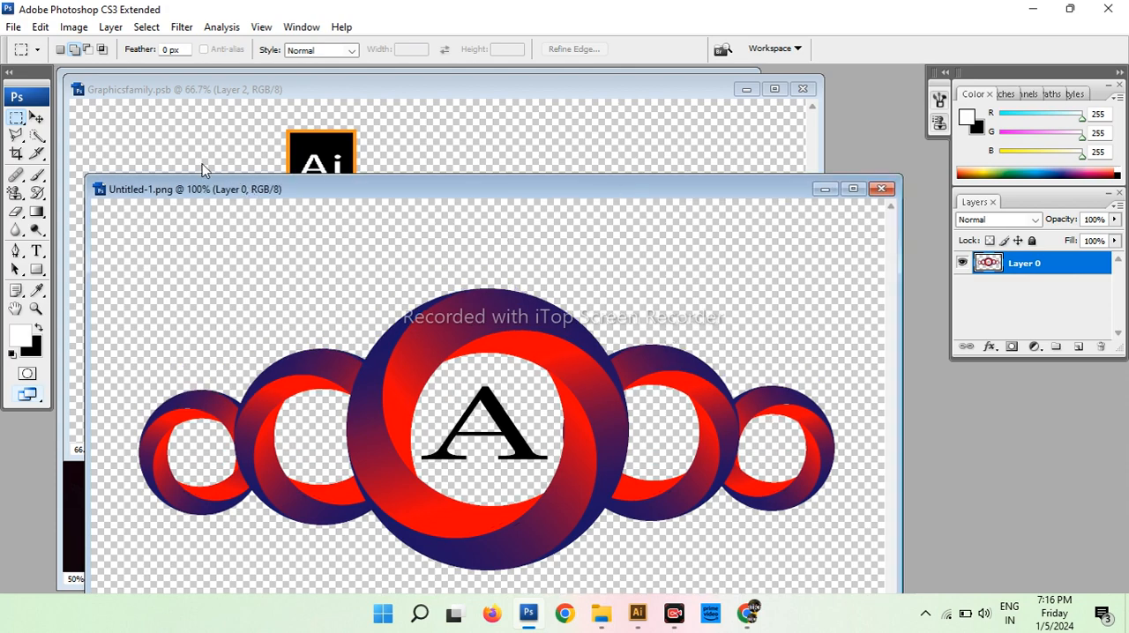
left_click(36, 117)
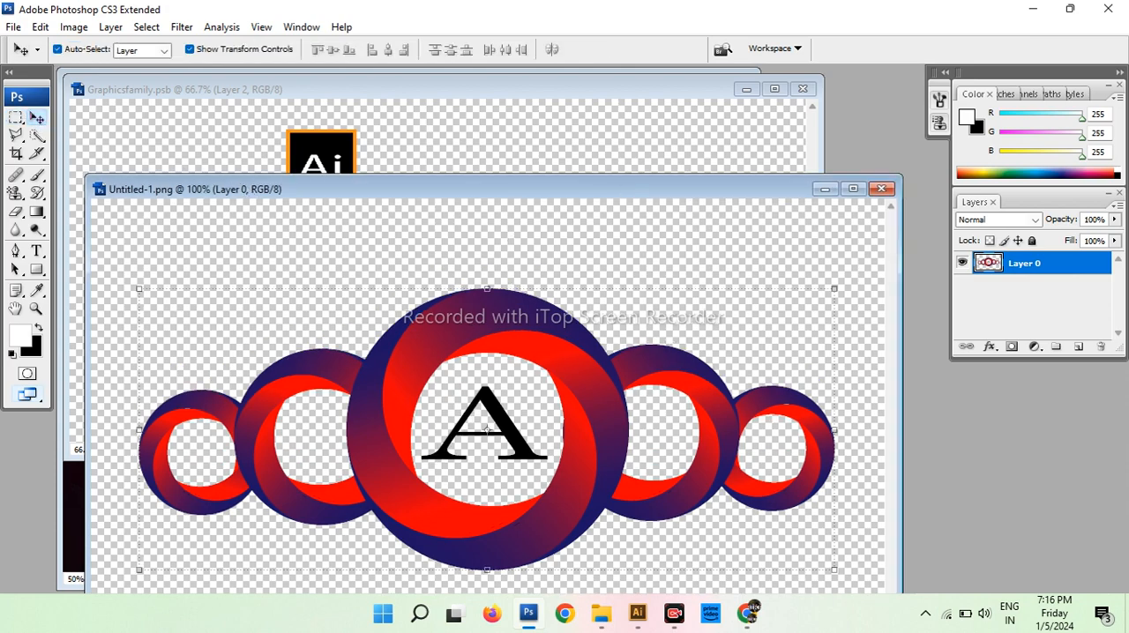
left_click_drag(462, 344, 388, 123)
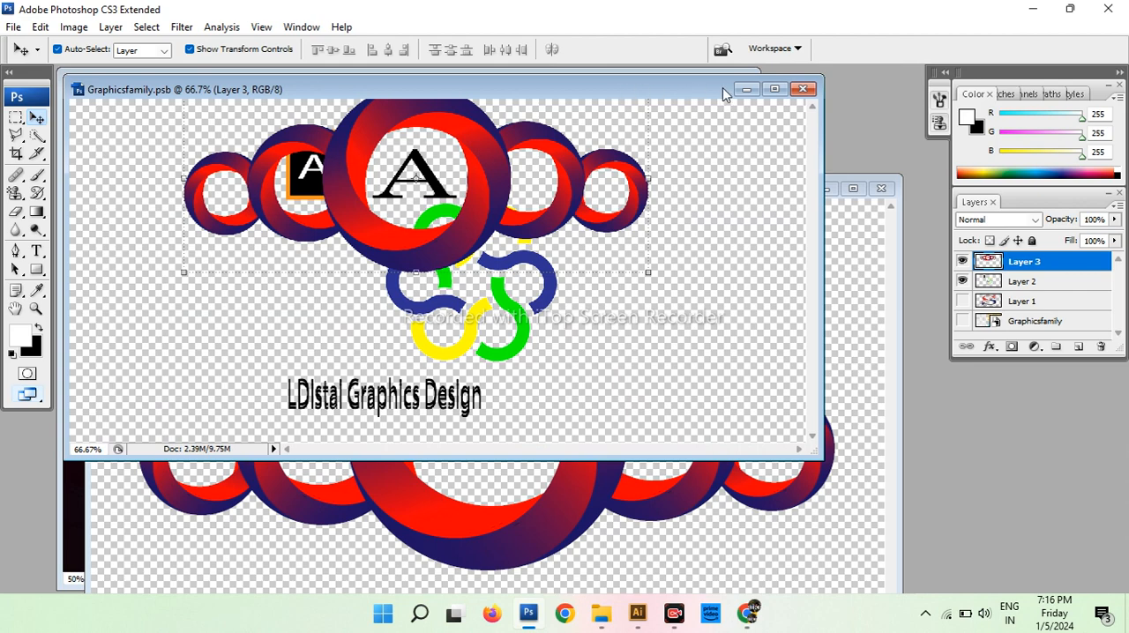
left_click(773, 89)
Move the old artwork layer slightly down and position the ring logo layer near the middle of the canvas
left_click_drag(507, 222, 500, 250)
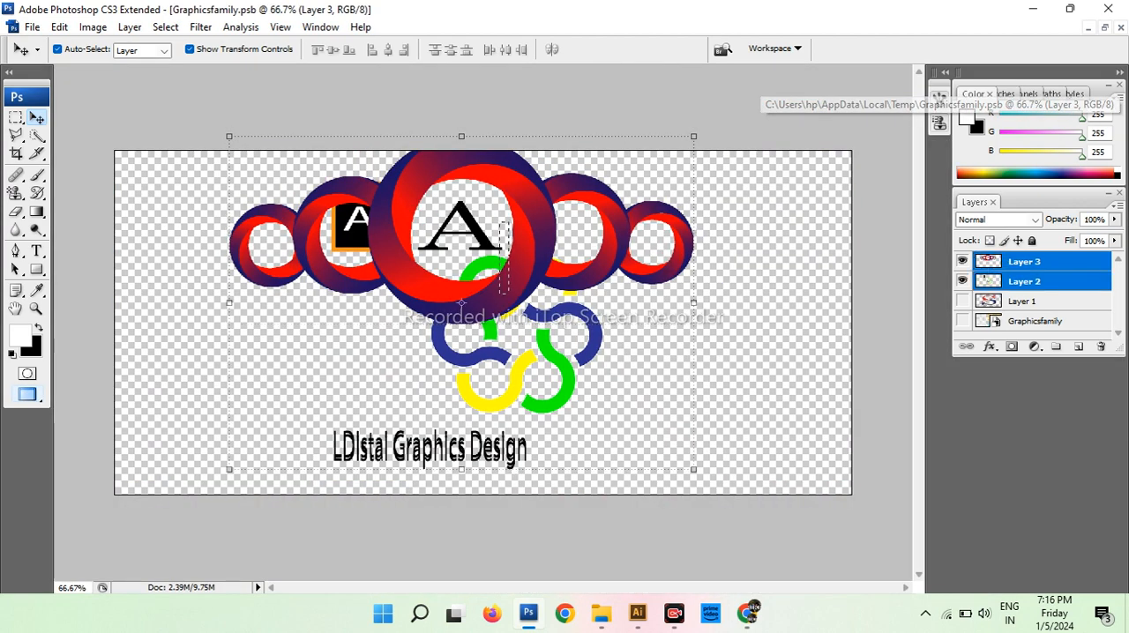
left_click_drag(460, 302, 450, 328)
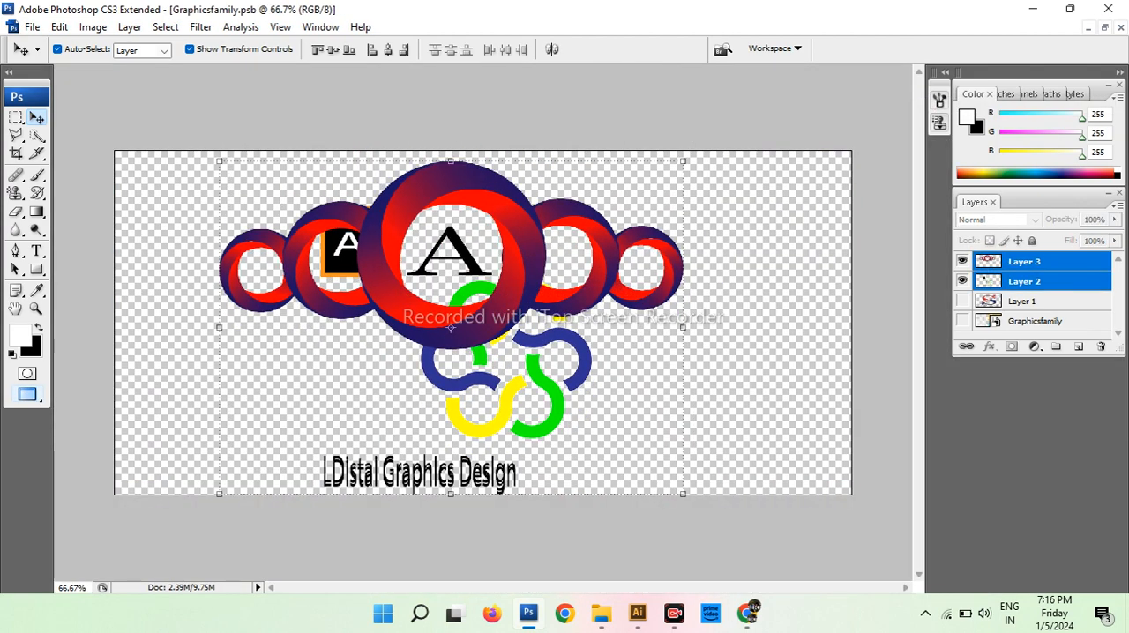
left_click(456, 350)
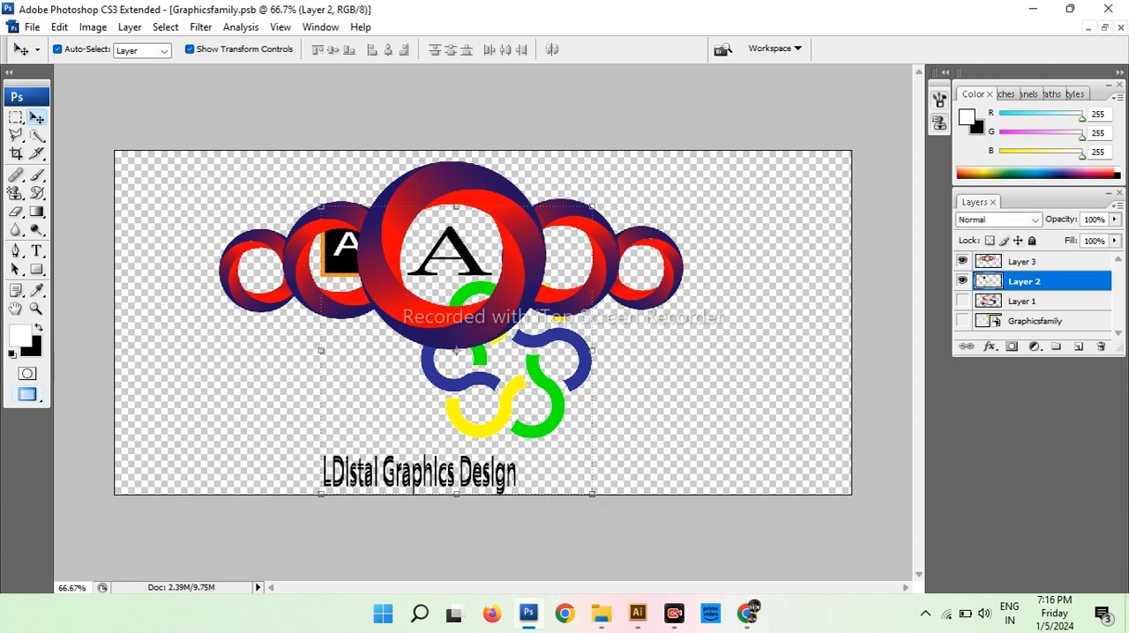
left_click_drag(456, 350, 456, 450)
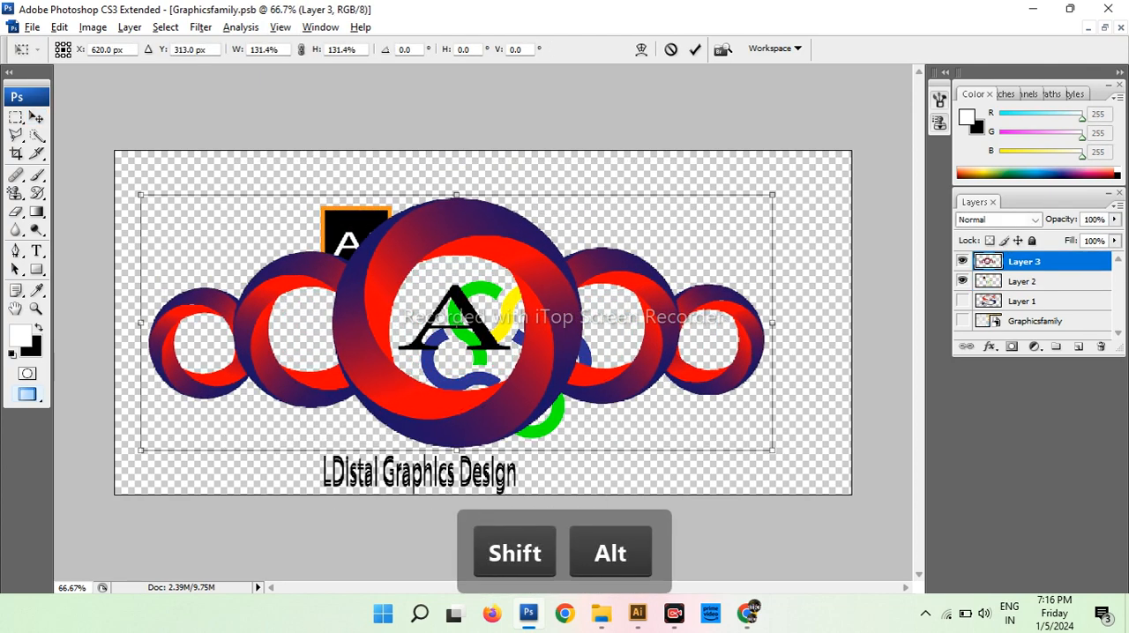
Scale the ring logo layer proportionally about its centre to 146.4%, shift it right to X 662 px, and apply the transform
left_click_drag(772, 450, 793, 487)
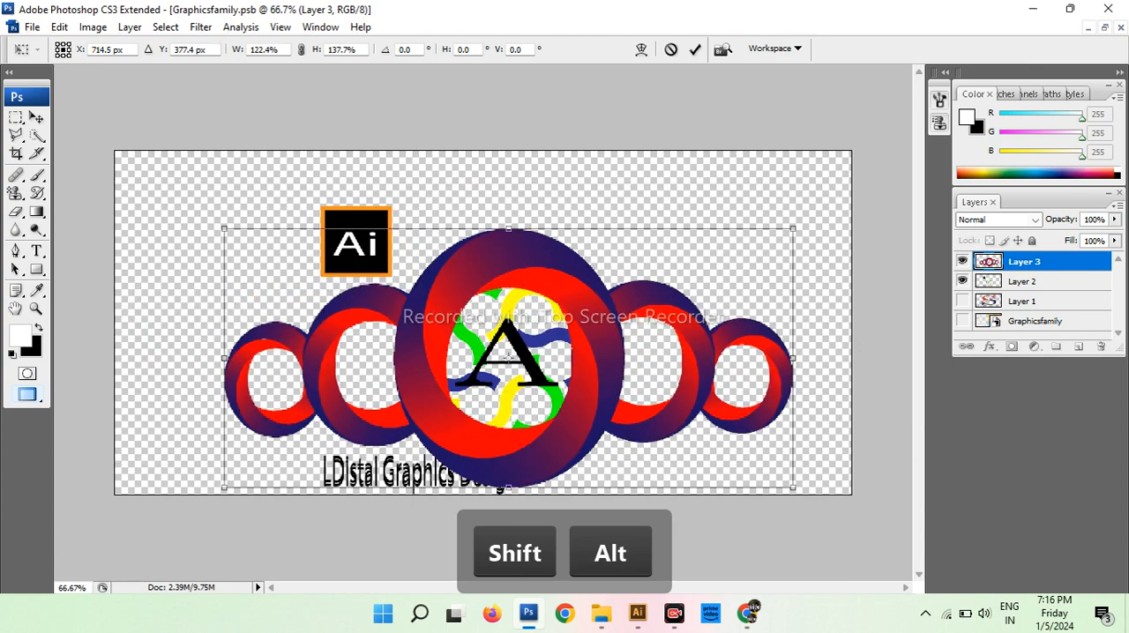
key("ctrl+z")
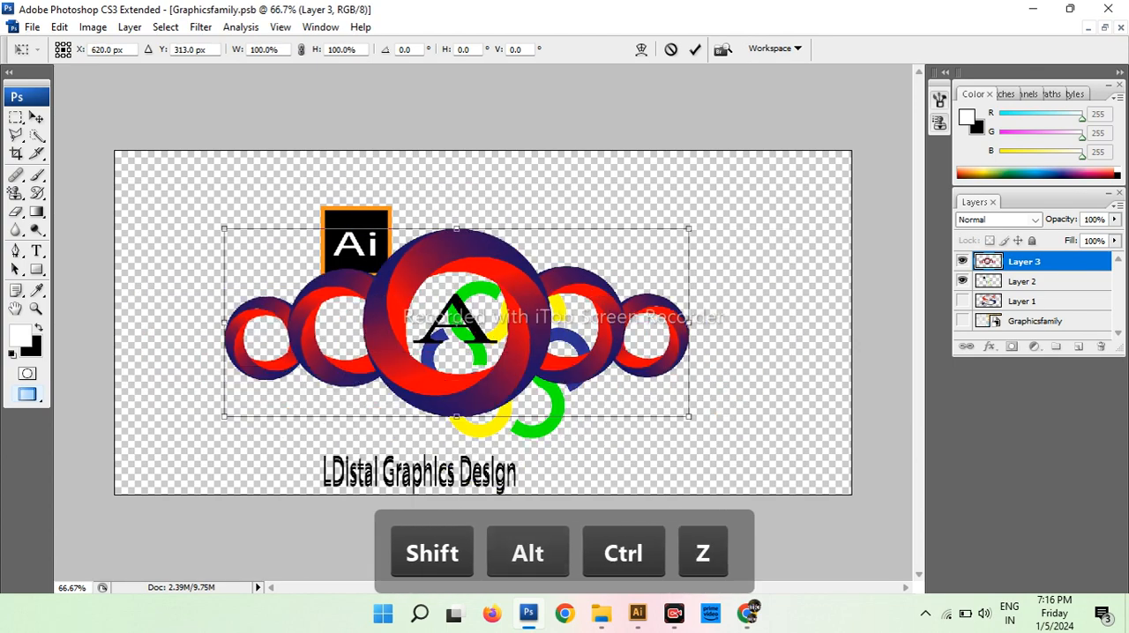
left_click_drag(688, 416, 795, 459)
key("Right")
key("Right")
key("Right")
key("Right")
key("Right")
key("Right")
key("Right")
key("Right")
key("Right")
key("Right")
key("Right")
key("Right")
key("Right")
key("Right")
key("Right")
key("Right")
key("Right")
key("Right")
key("Right")
key("Right")
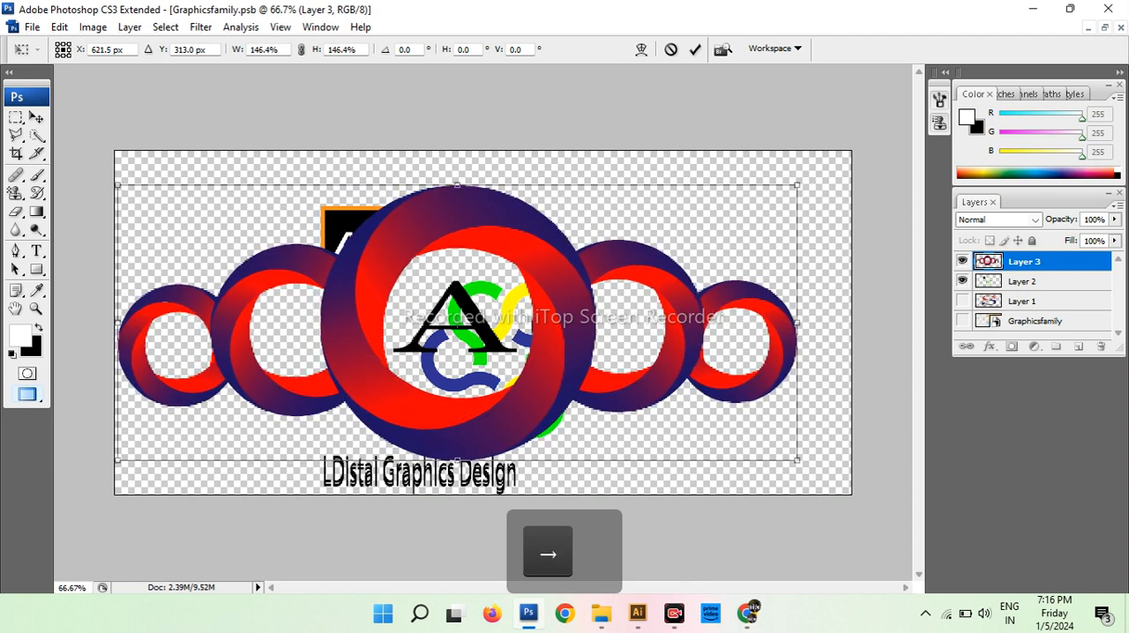
key("Right")
key("Right")
key("Right")
key("Right")
key("Right")
key("Right")
key("Right")
key("Right")
key("Right")
key("Right")
key("Right")
key("Right")
key("Right")
key("Right")
key("Right")
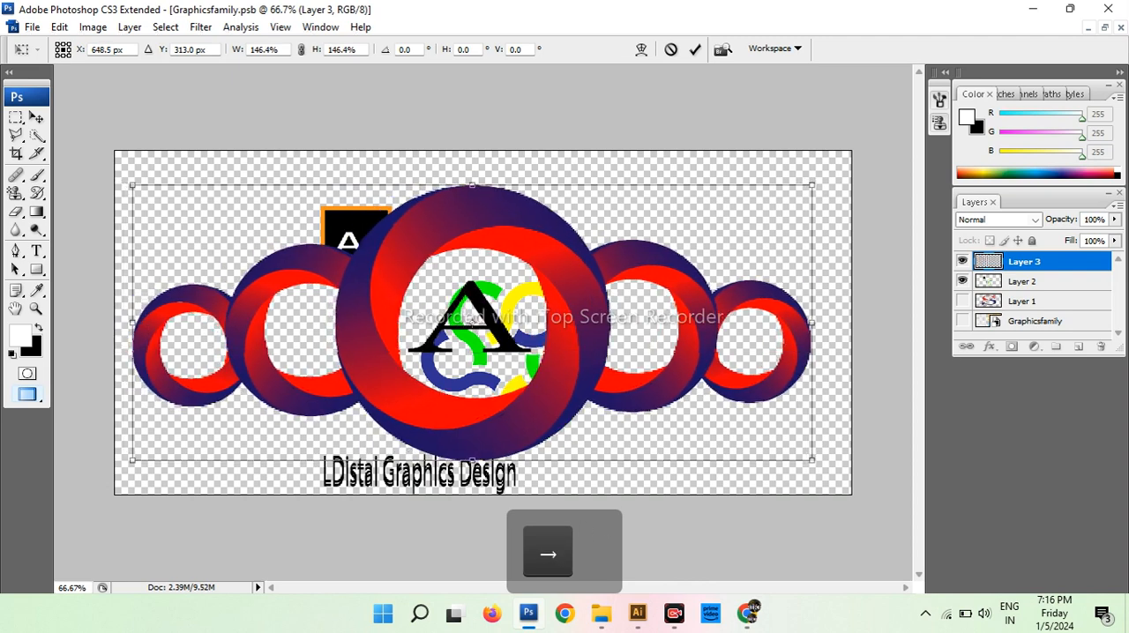
key("Return")
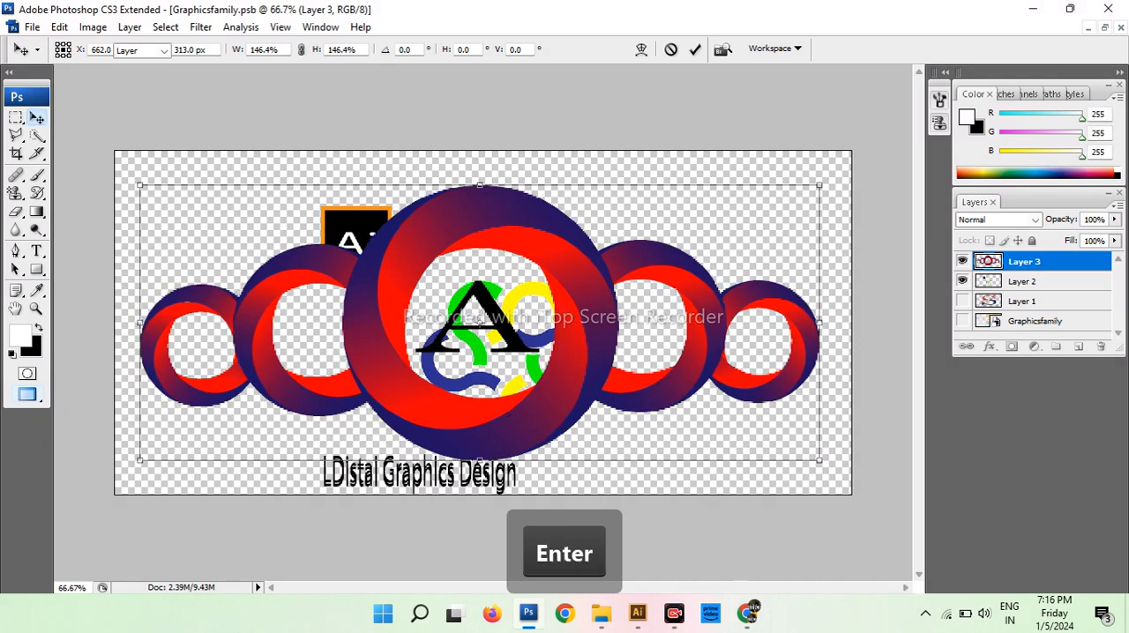
Hide the old artwork on Layer 2 and save the Graphicsfamily.psb smart object document
left_click(962, 281)
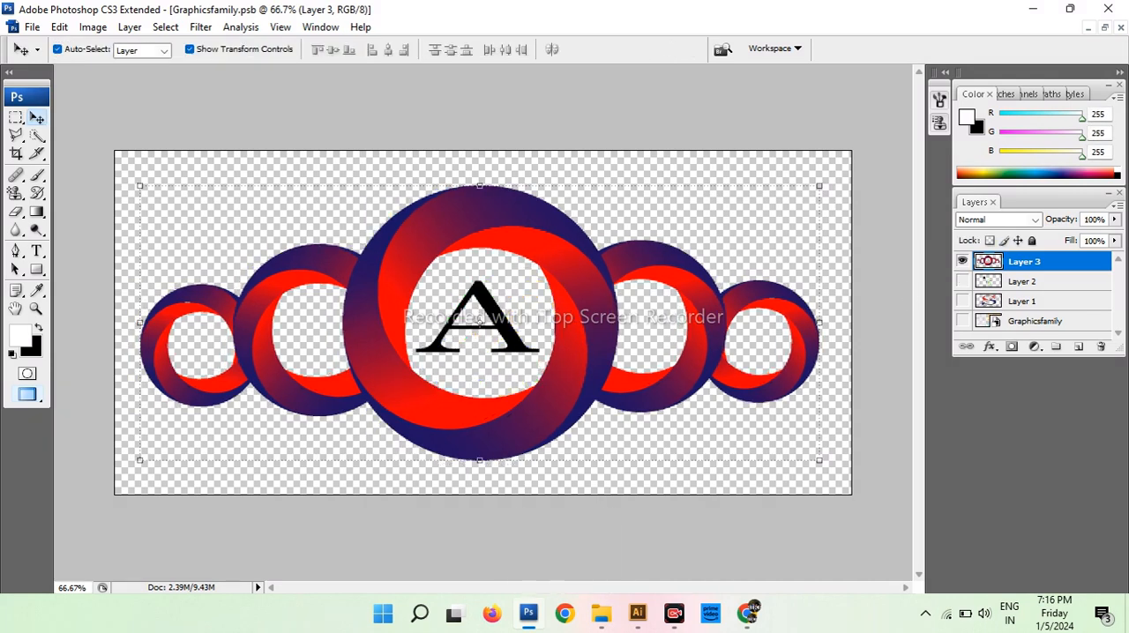
left_click(32, 26)
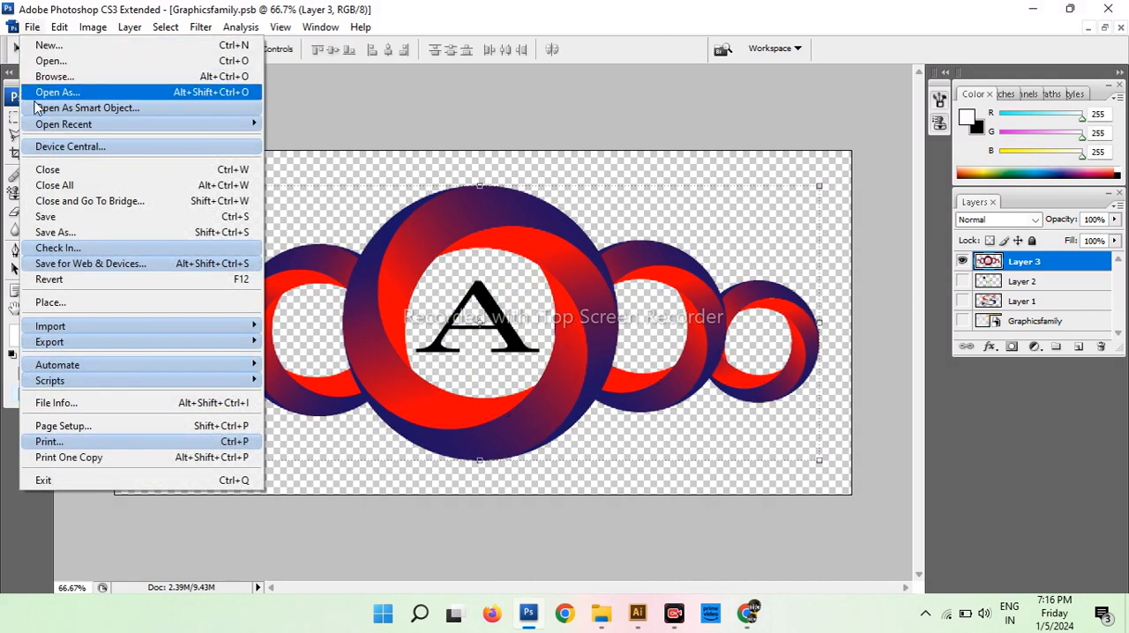
left_click(51, 220)
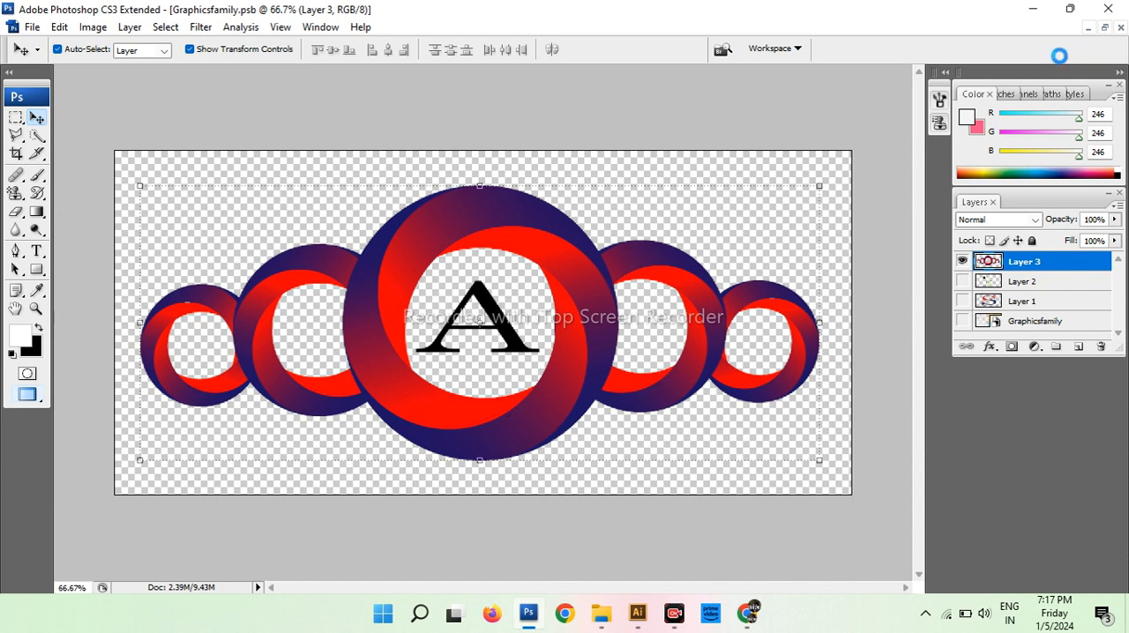
Restore the floating document windows, bring the logo.psd mockup to the front, and maximize it
left_click(1105, 30)
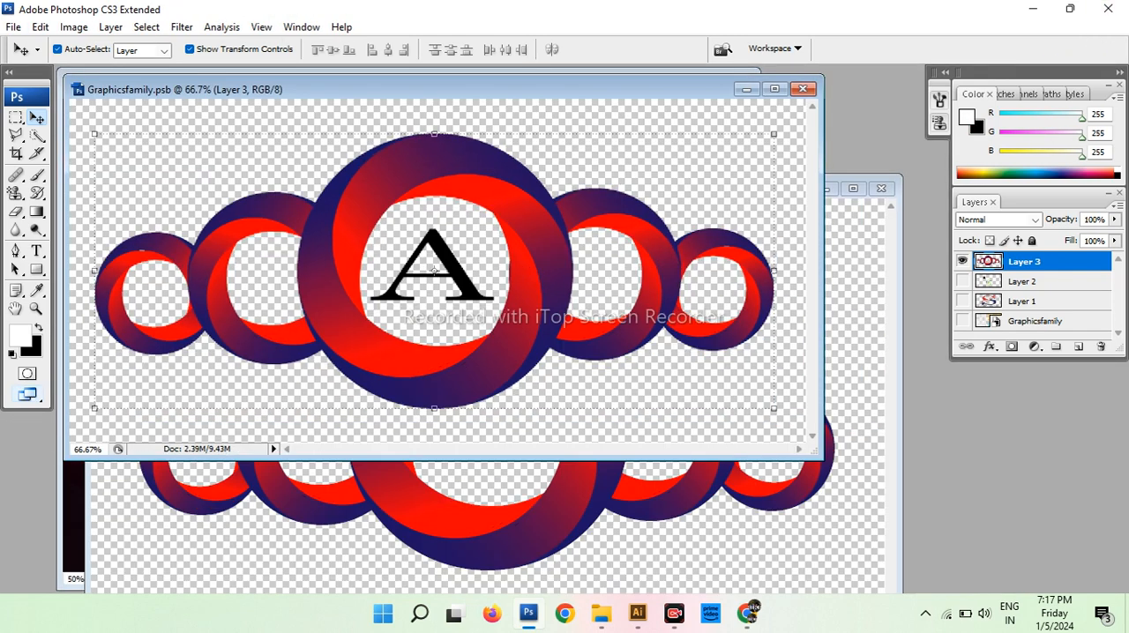
left_click(63, 548)
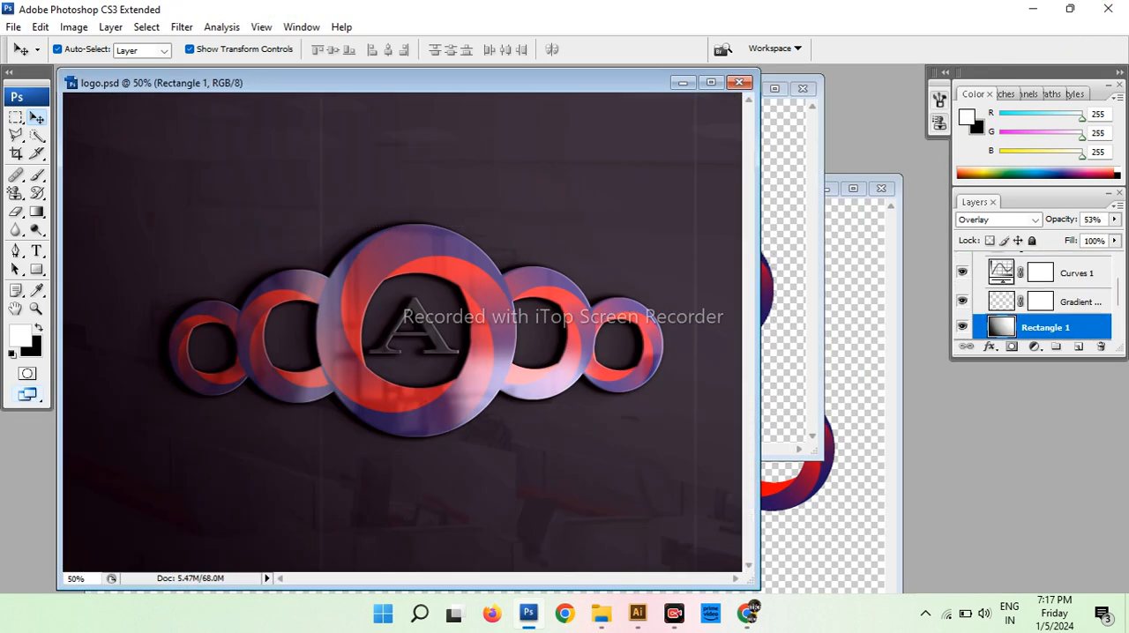
left_click(714, 84)
Examine the ring logo and central letter "A" in the mockup up close and as a whole composition
left_click(482, 322, "ctrl")
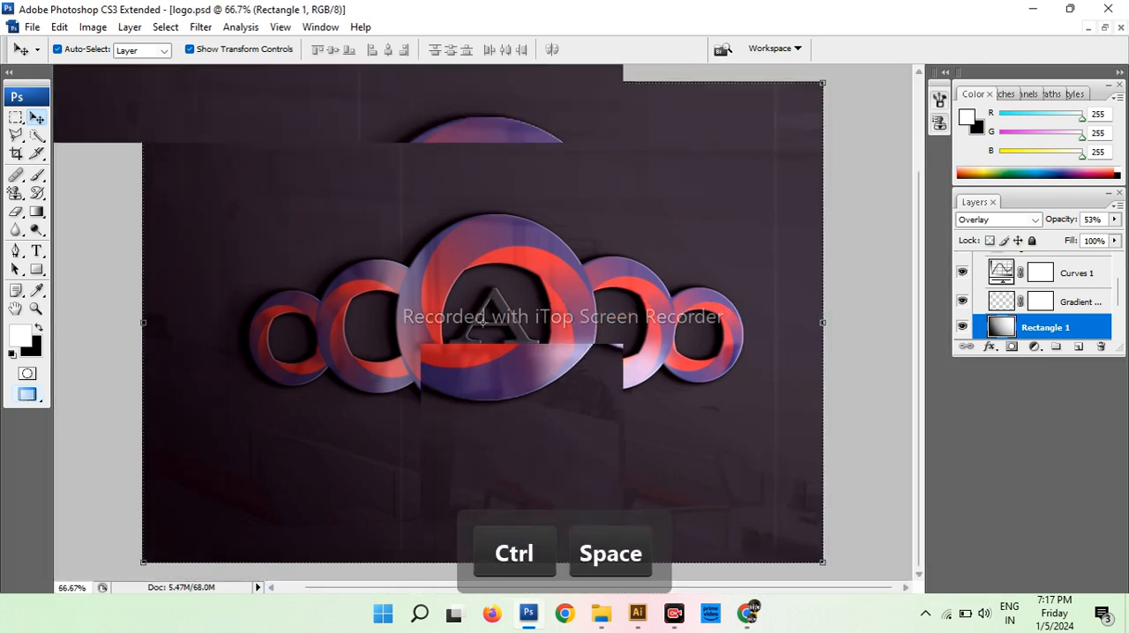
left_click(477, 326, "ctrl")
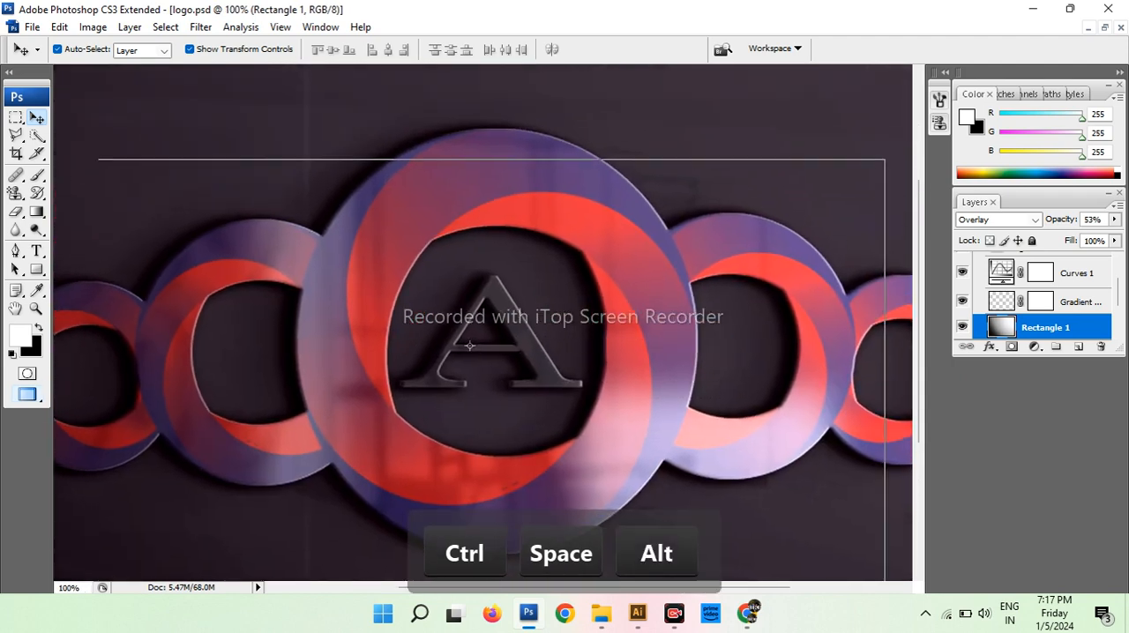
left_click(470, 346, "ctrl+alt")
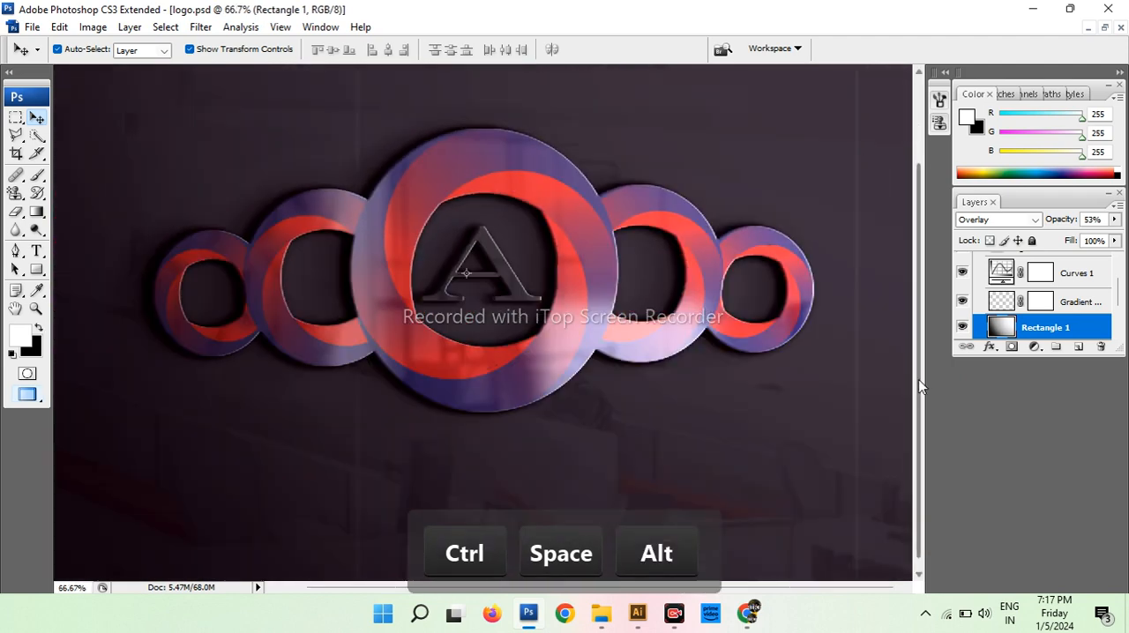
mouse_move(547, 335)
left_mouse_down()
mouse_move(554, 372)
mouse_move(539, 352)
left_mouse_up()
left_click(459, 289, "ctrl")
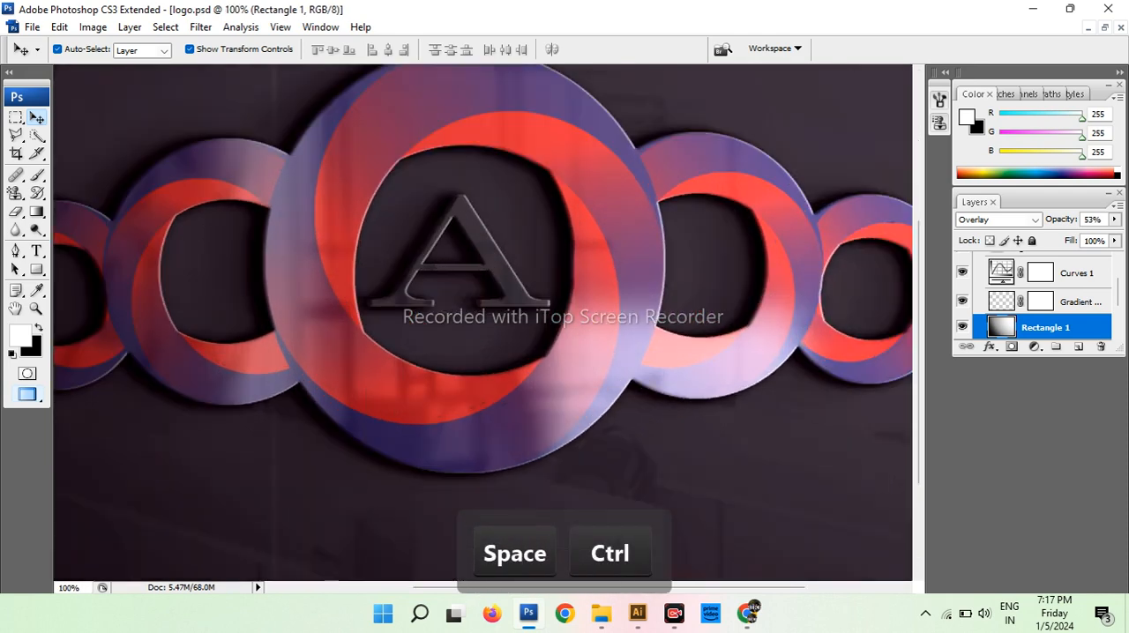
left_click_drag(436, 337, 444, 411)
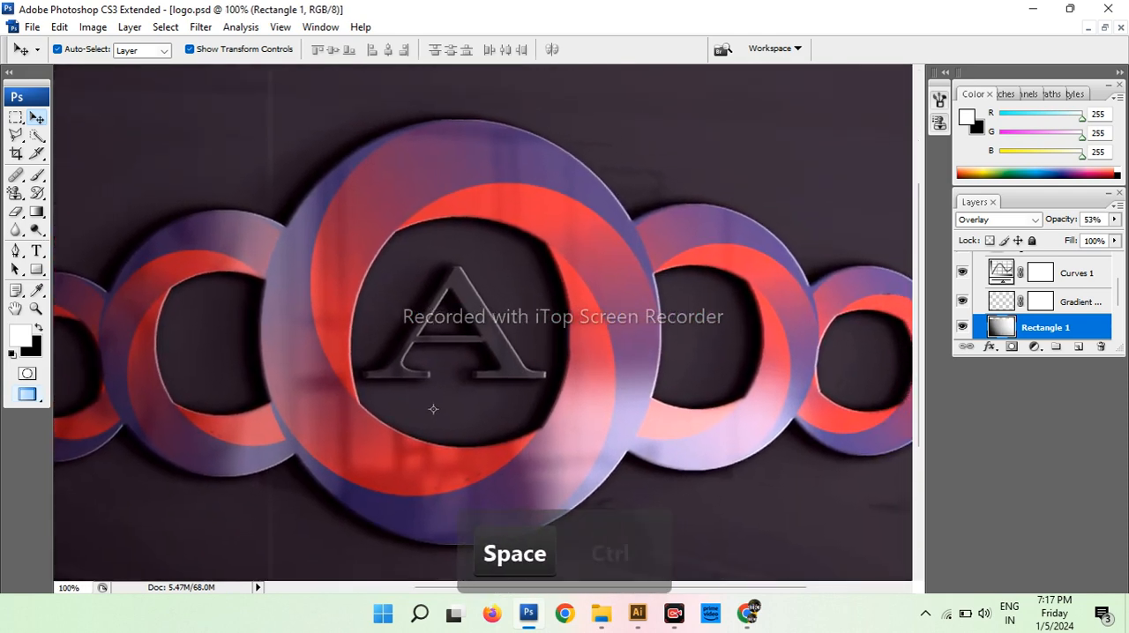
left_click(433, 409, "ctrl+alt")
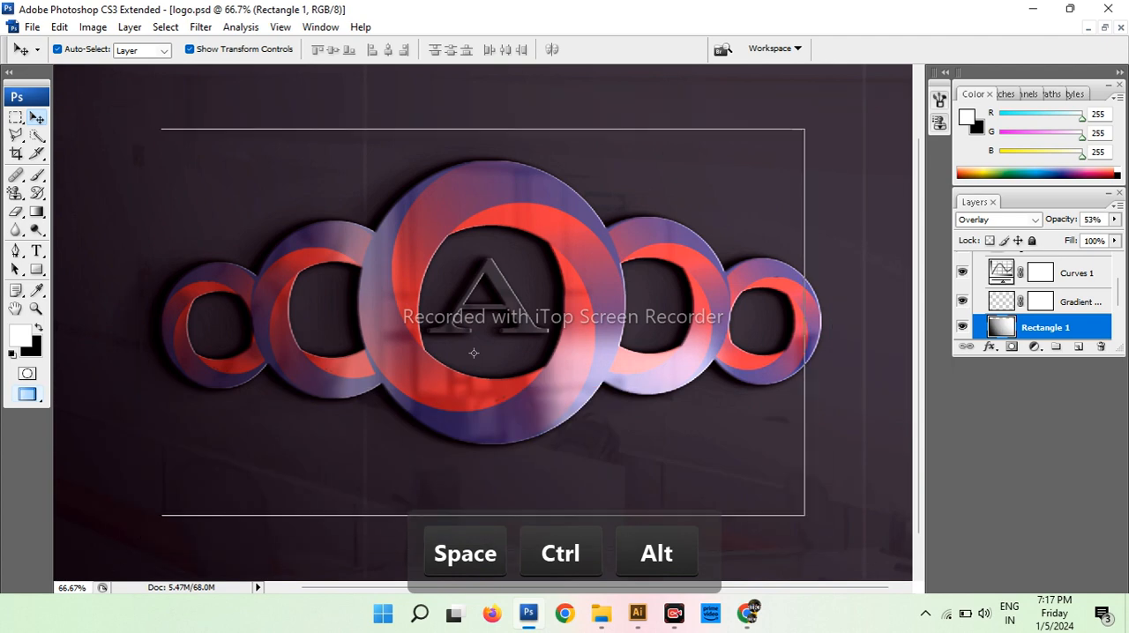
left_click(478, 357, "ctrl+alt")
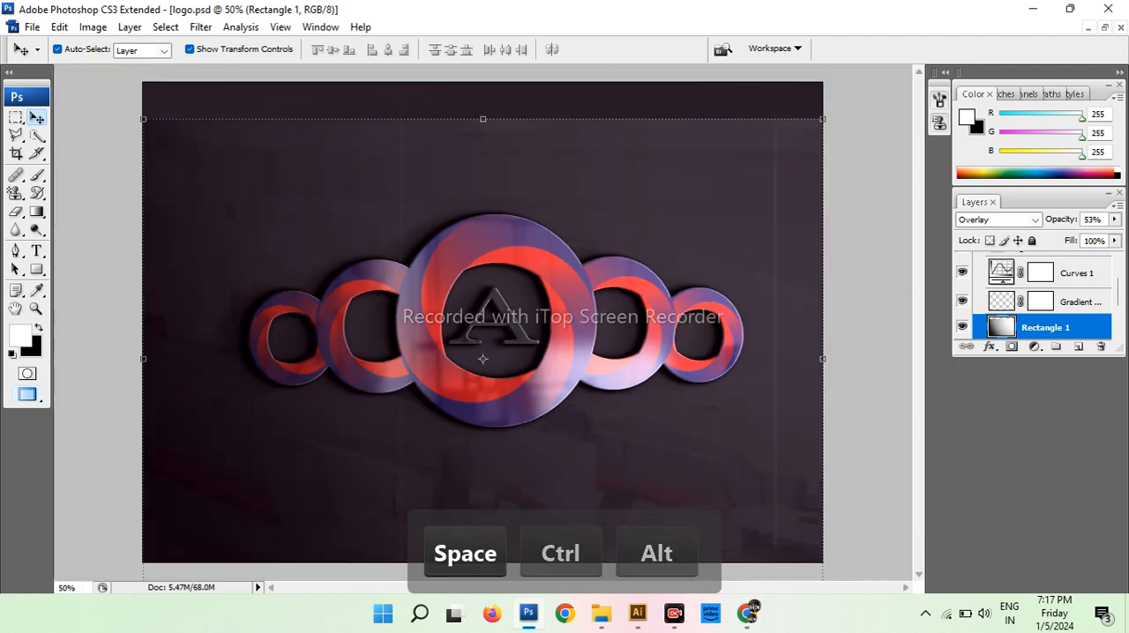
left_click(459, 311, "ctrl")
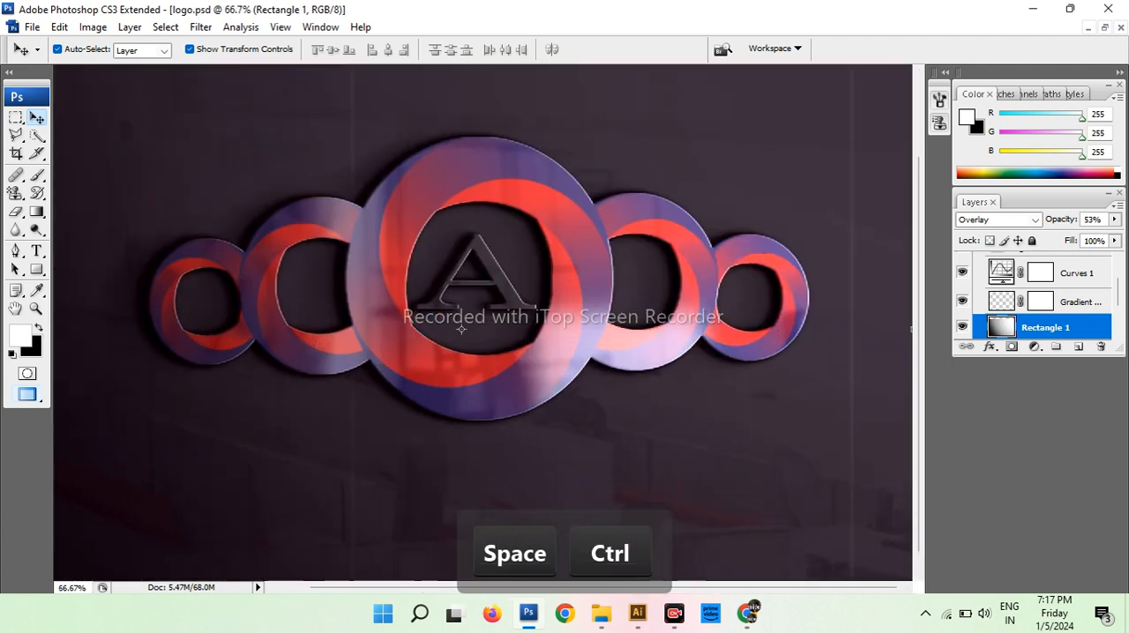